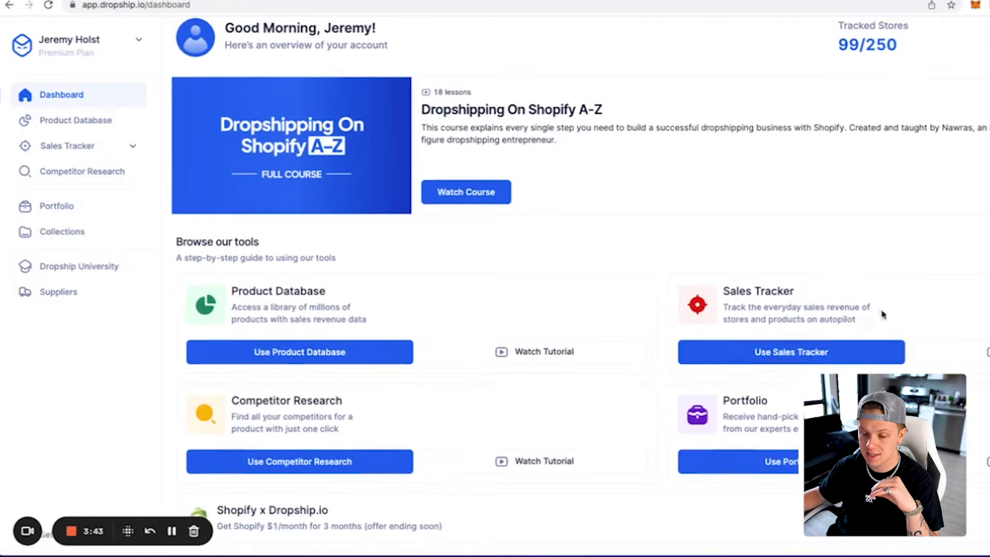
# Look through the tracked stores and their sales figures in the Sales Tracker
pyautogui.moveTo(888, 313); pyautogui.dragTo(751, 308)
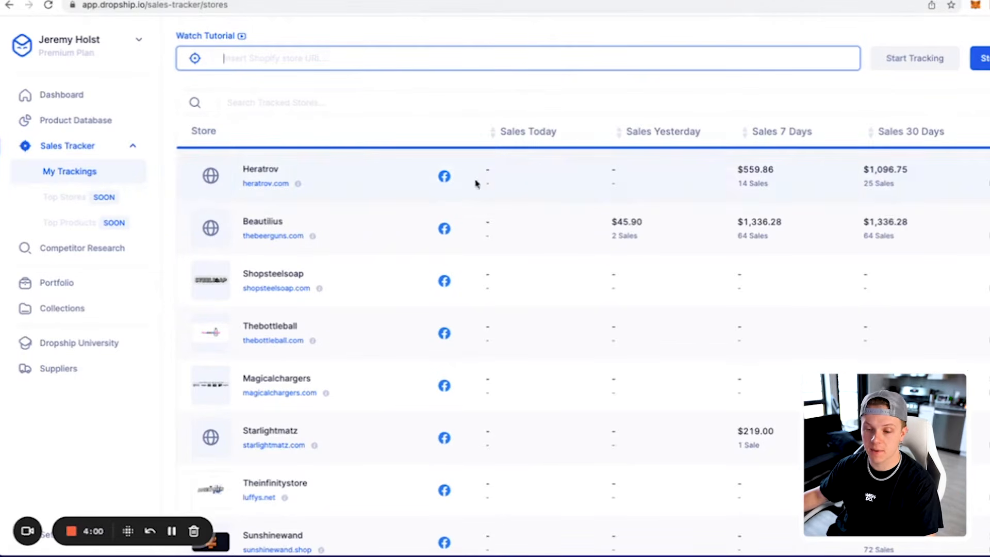
pyautogui.scroll(-12, 443, 304)
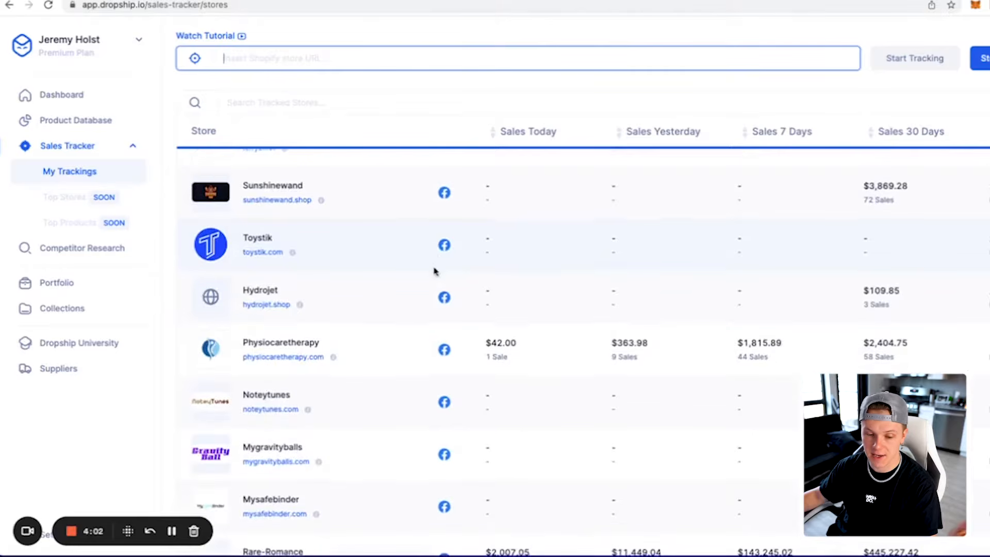
pyautogui.scroll(-3, 455, 280)
pyautogui.scroll(15, 449, 280)
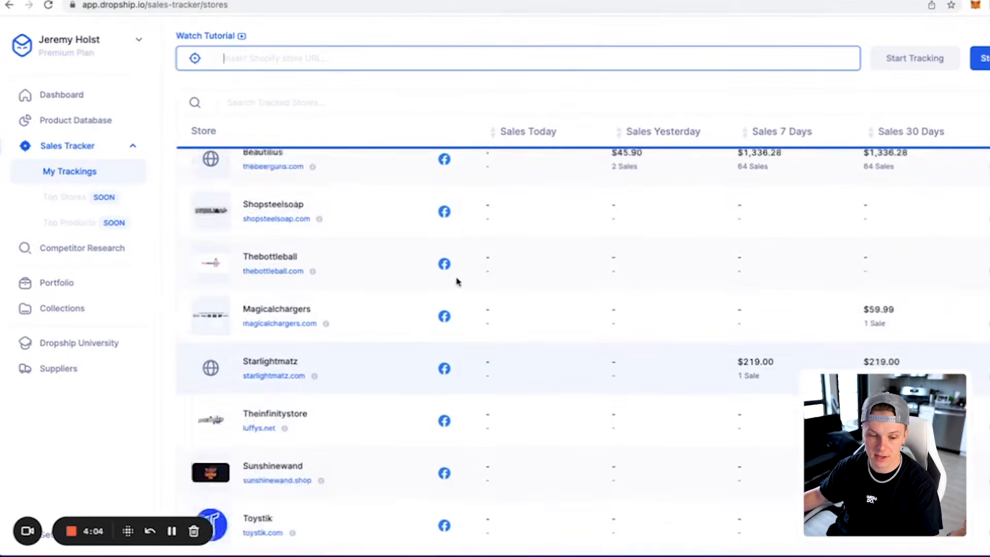
pyautogui.click(275, 55)
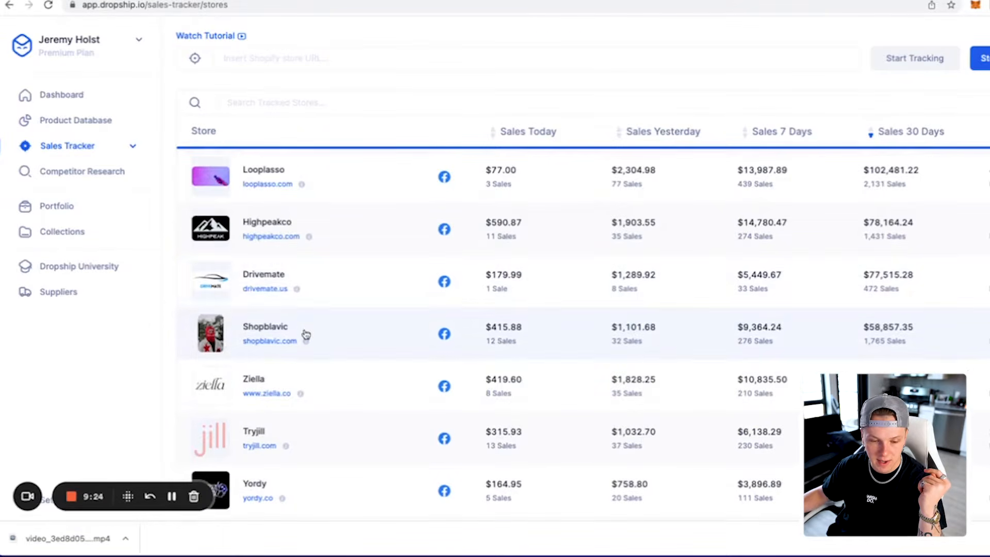
# Examine the tracked stores sorted by 30-day sales, comparing their daily, weekly and monthly revenue
pyautogui.scroll(-5, 637, 283)
pyautogui.scroll(-6, 639, 282)
pyautogui.scroll(5, 643, 274)
pyautogui.scroll(-8, 644, 258)
pyautogui.scroll(8, 648, 252)
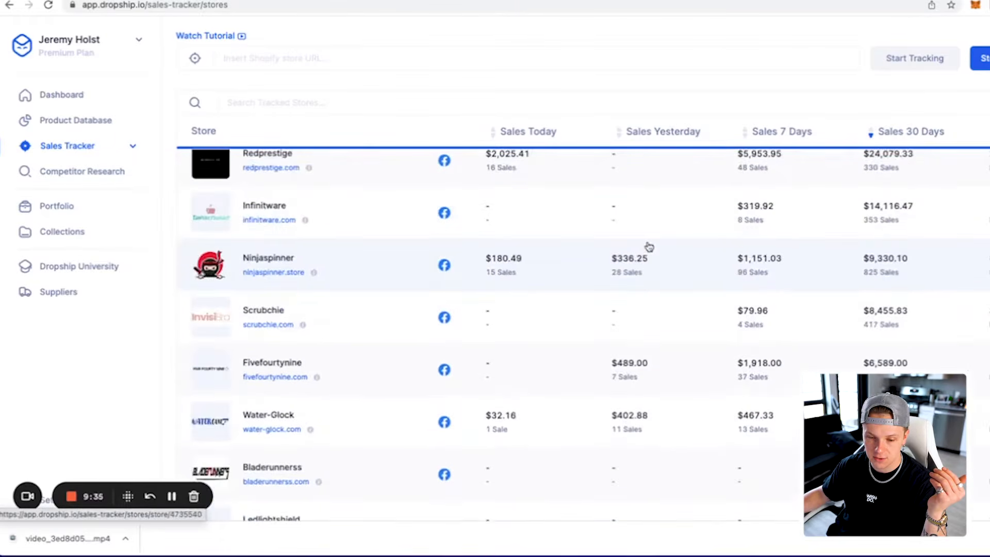
pyautogui.scroll(5, 648, 247)
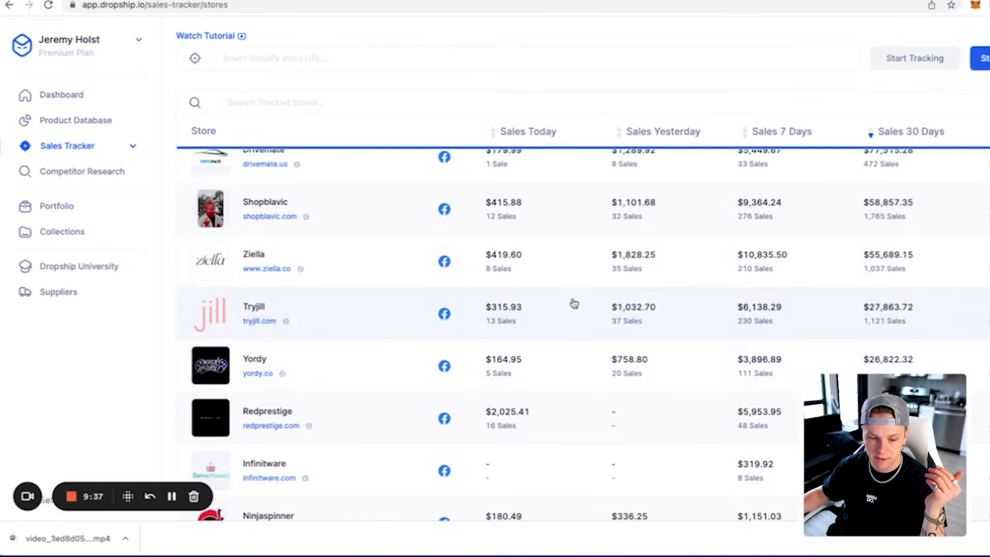
pyautogui.scroll(2, 413, 272)
pyautogui.scroll(5, 384, 279)
pyautogui.scroll(1, 377, 277)
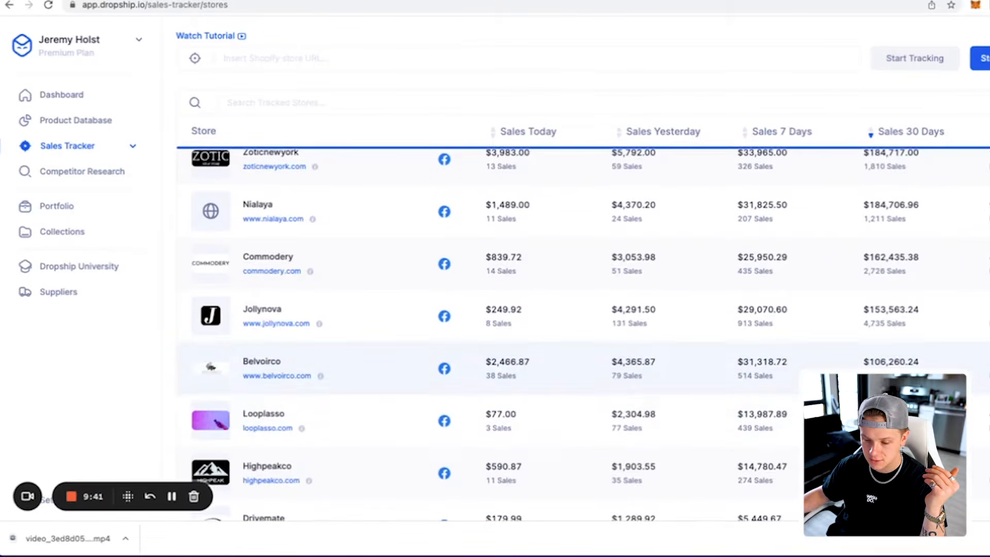
pyautogui.scroll(-2, 895, 361)
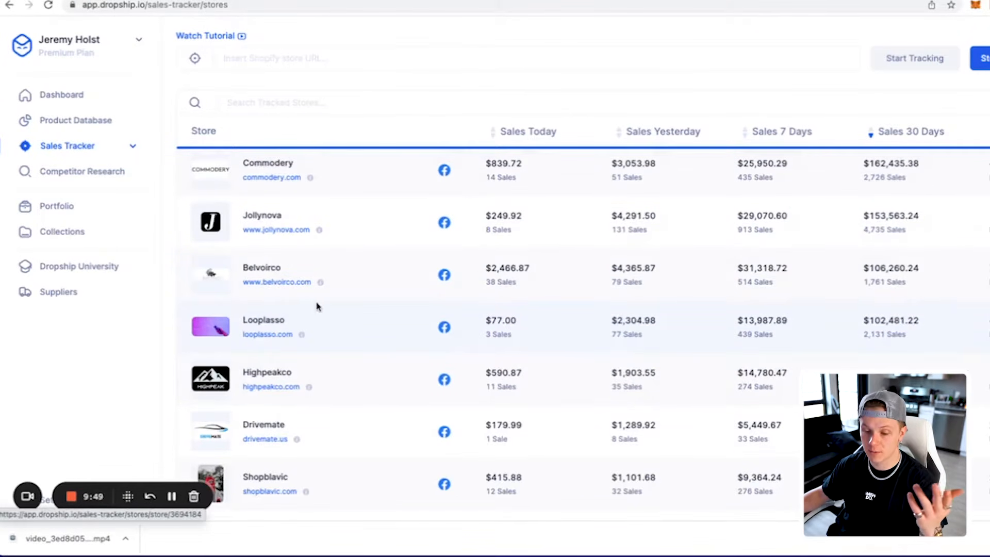
pyautogui.scroll(-2, 332, 314)
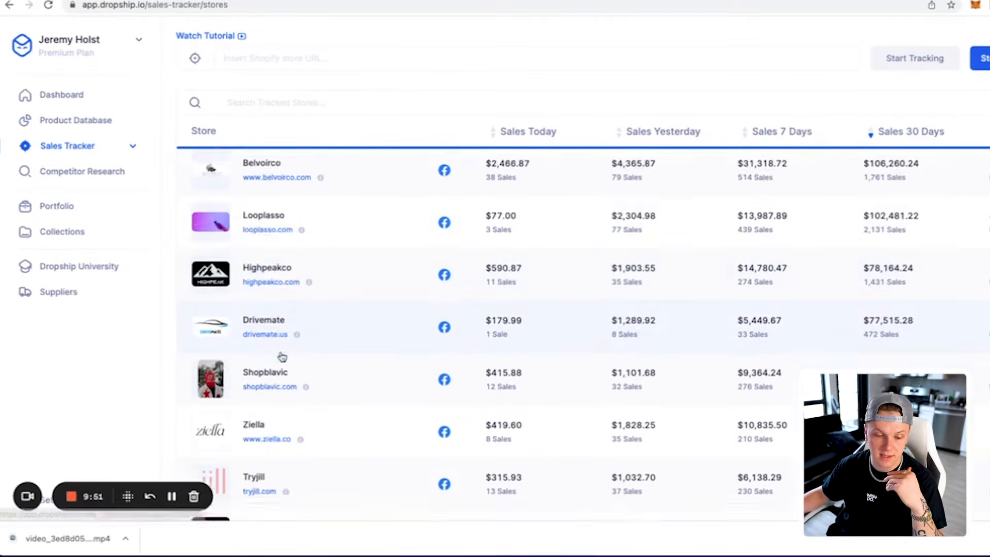
pyautogui.scroll(-2, 283, 357)
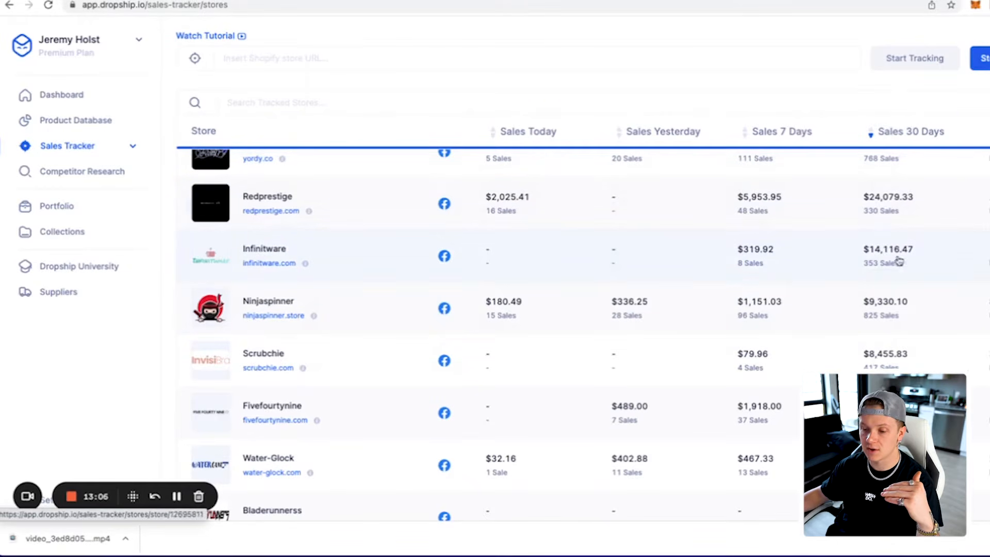
pyautogui.scroll(2, 837, 304)
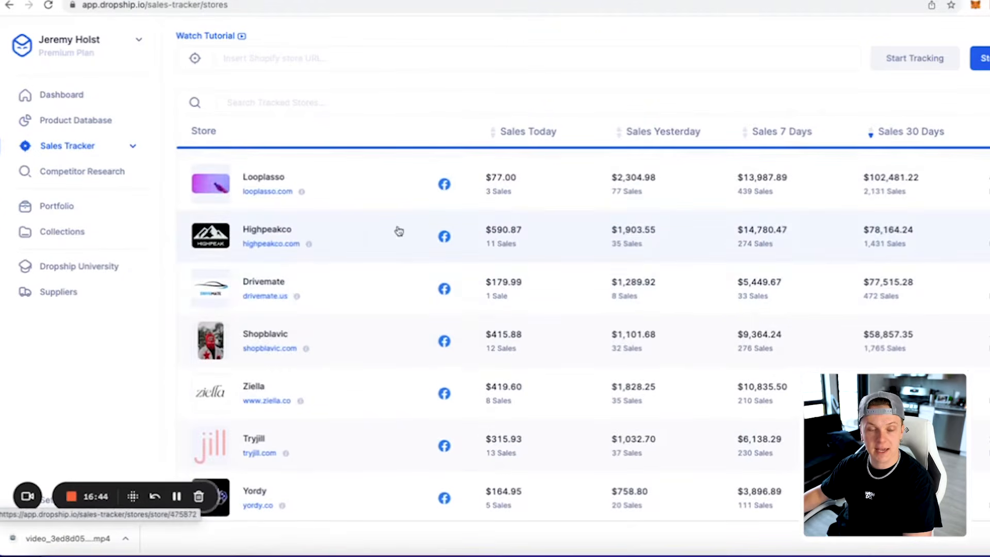
# Find Ninjaspinner among the tracked stores and open its website, ninjaspinner.store
pyautogui.scroll(-1, 397, 330)
pyautogui.scroll(-5, 405, 333)
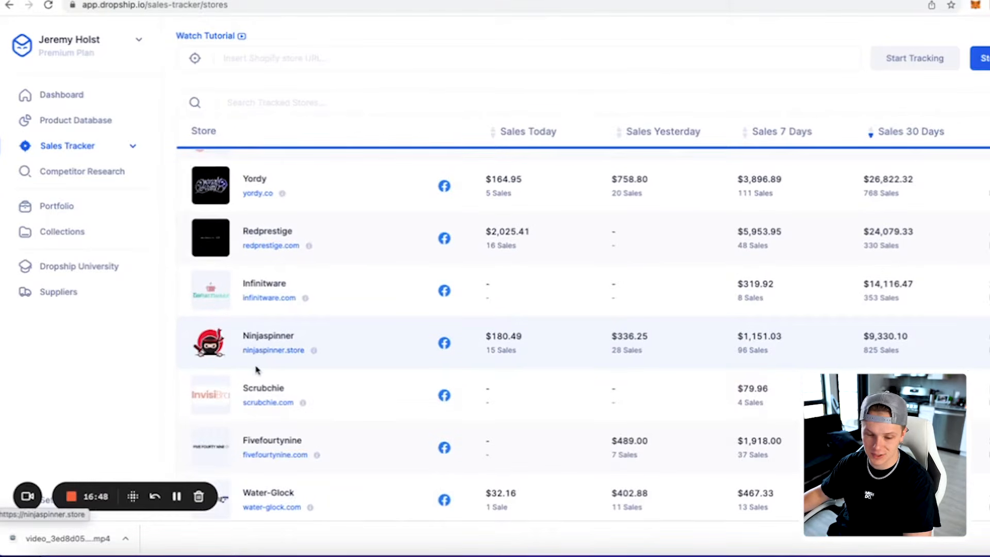
pyautogui.click(264, 354)
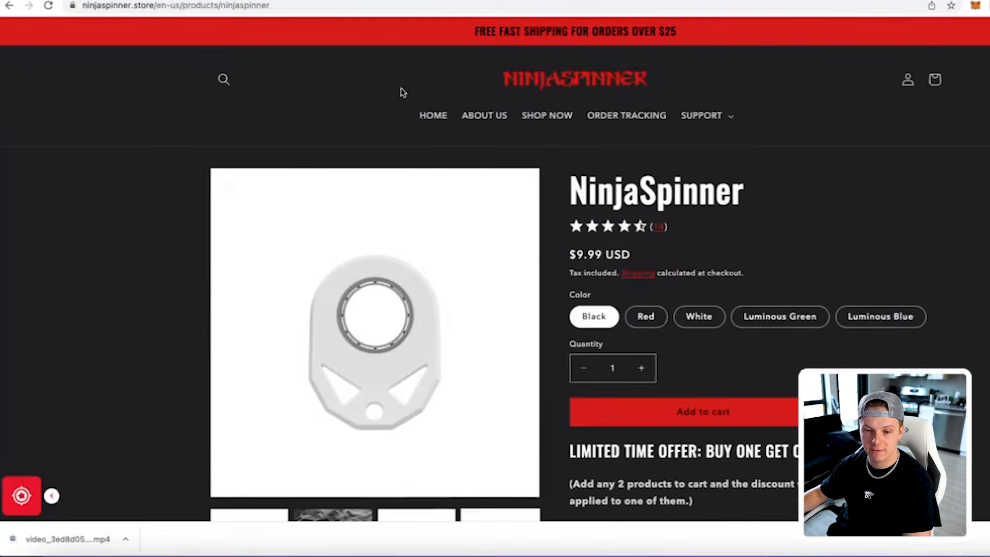
# Open Amazon in another browser tab and search for "key ring spinner"
pyautogui.click(592, 4)
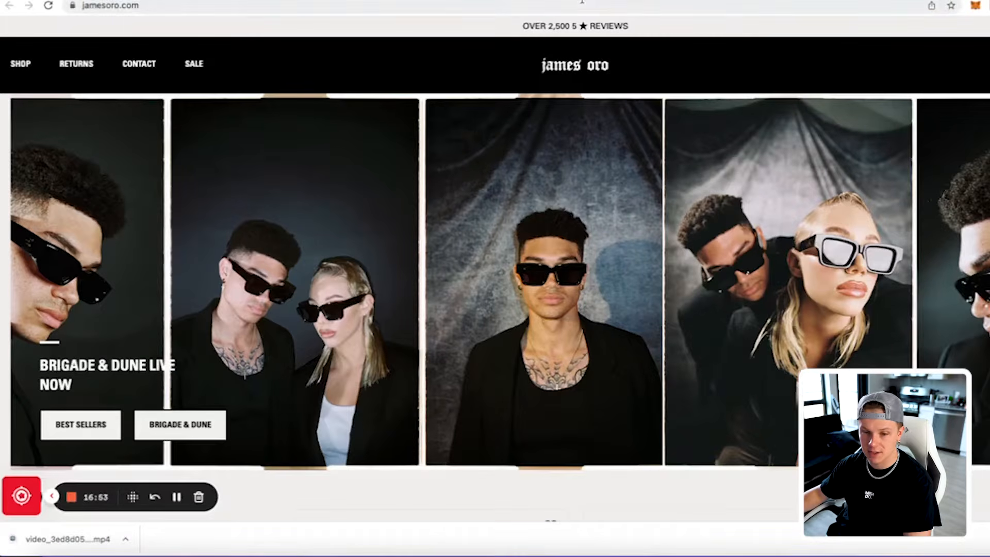
pyautogui.click(582, 4)
pyautogui.write('ama')
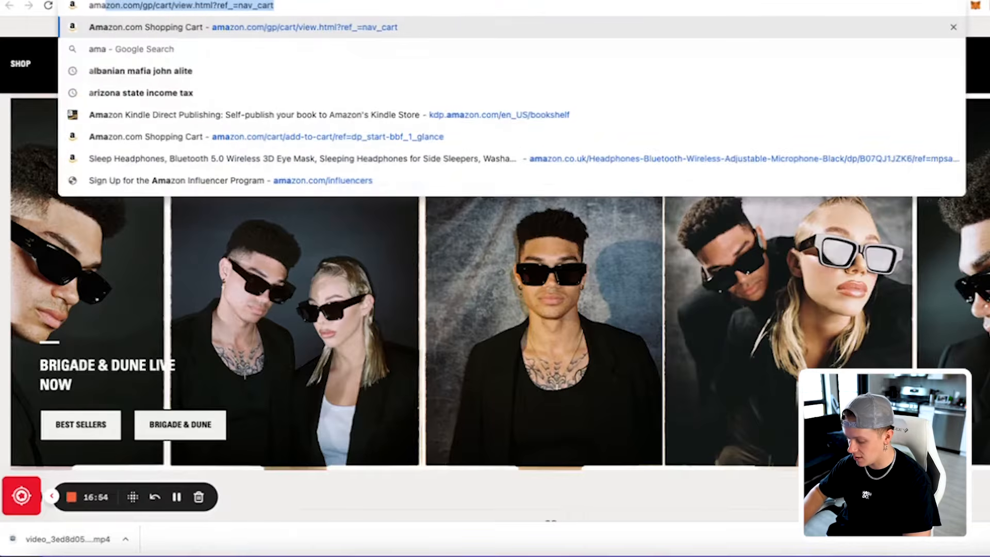
pyautogui.press('Return')
pyautogui.click(697, 38)
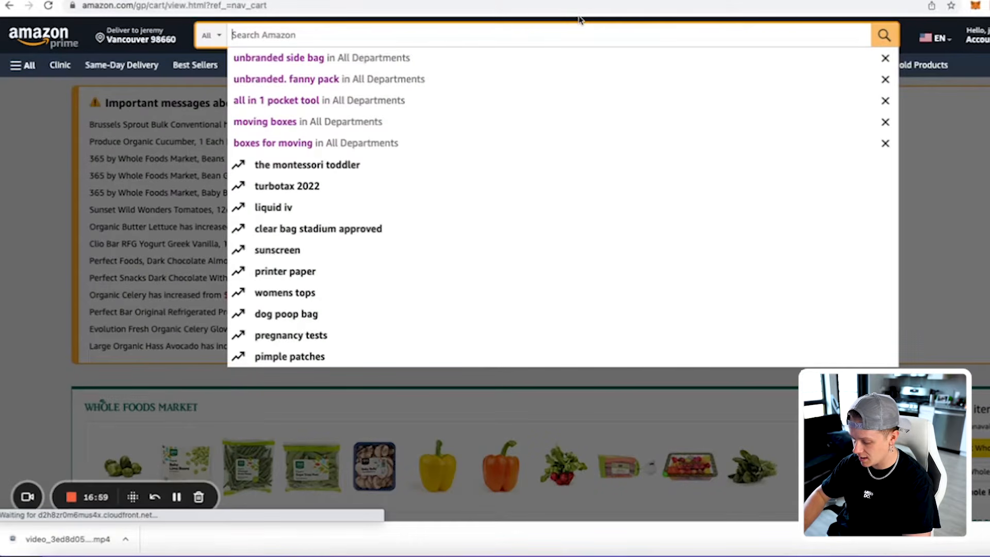
pyautogui.write('key ring spinner')
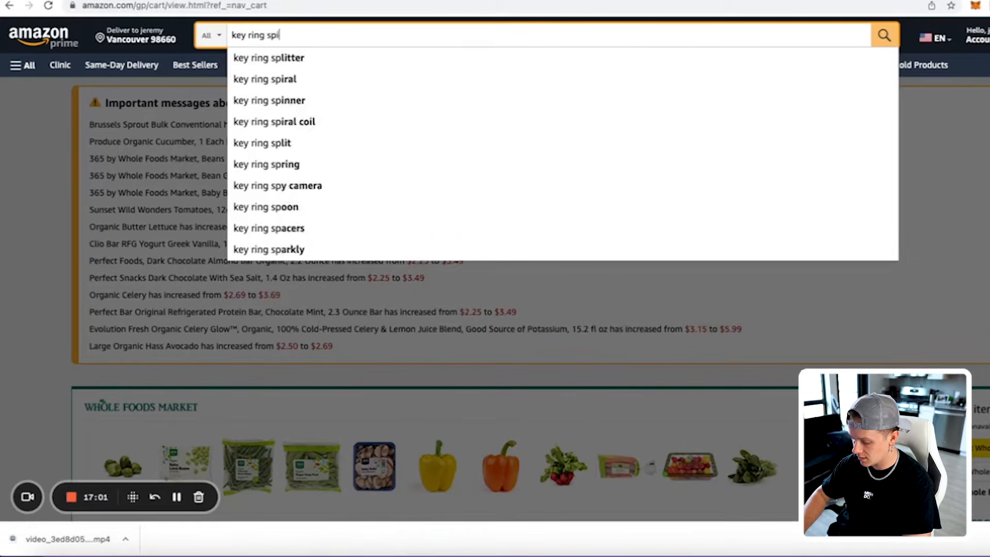
pyautogui.press('Return')
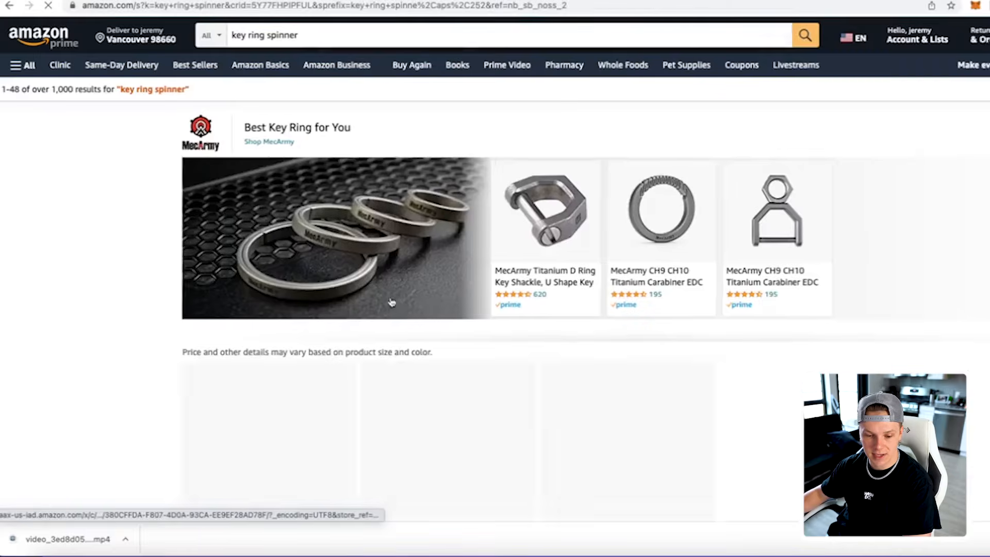
# Look through the Amazon results for keychain spinners and their prices
pyautogui.scroll(-5, 425, 282)
pyautogui.scroll(-6, 356, 262)
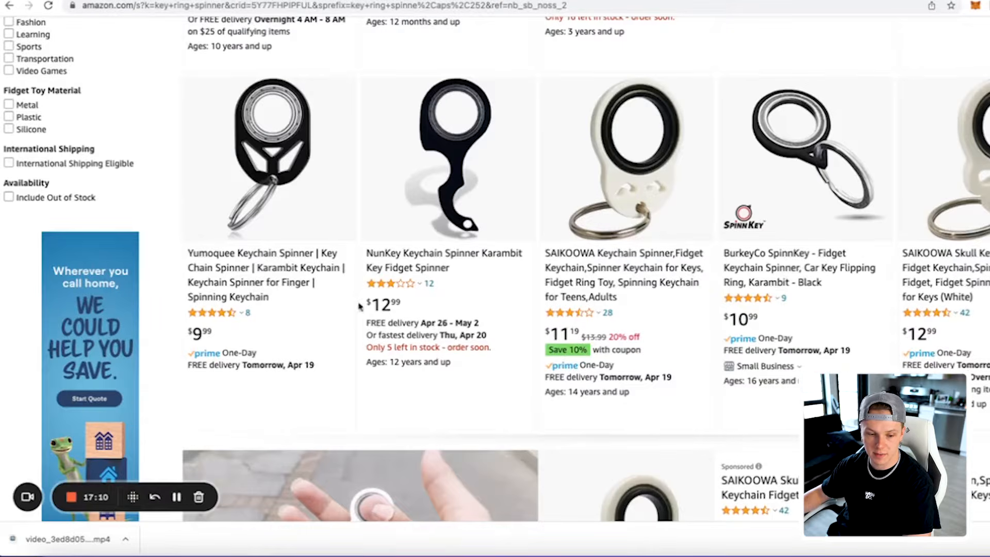
pyautogui.scroll(1, 253, 193)
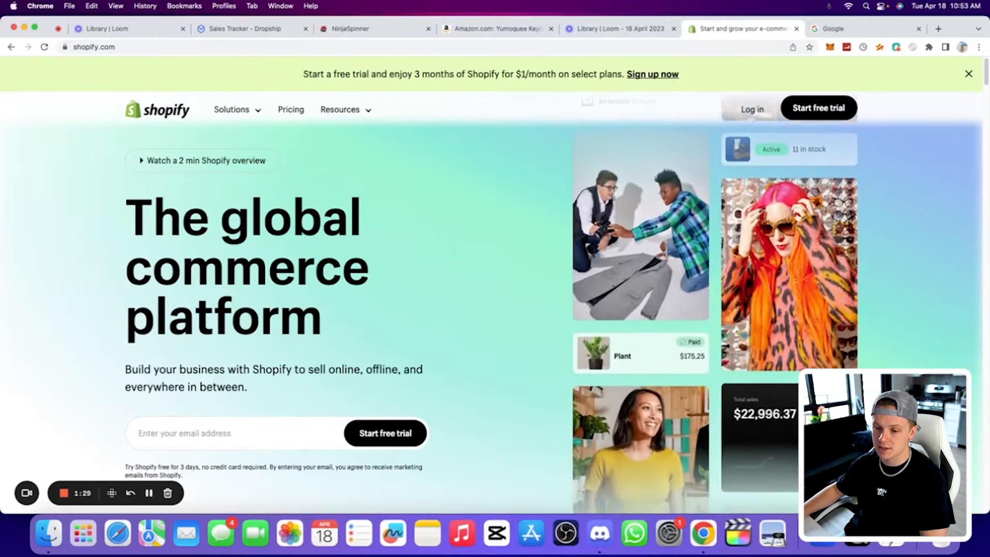
# Enter "Samari Spinner" as the new Shopify store's name and copy the word "Samari" from it
pyautogui.scroll(-1, 457, 248)
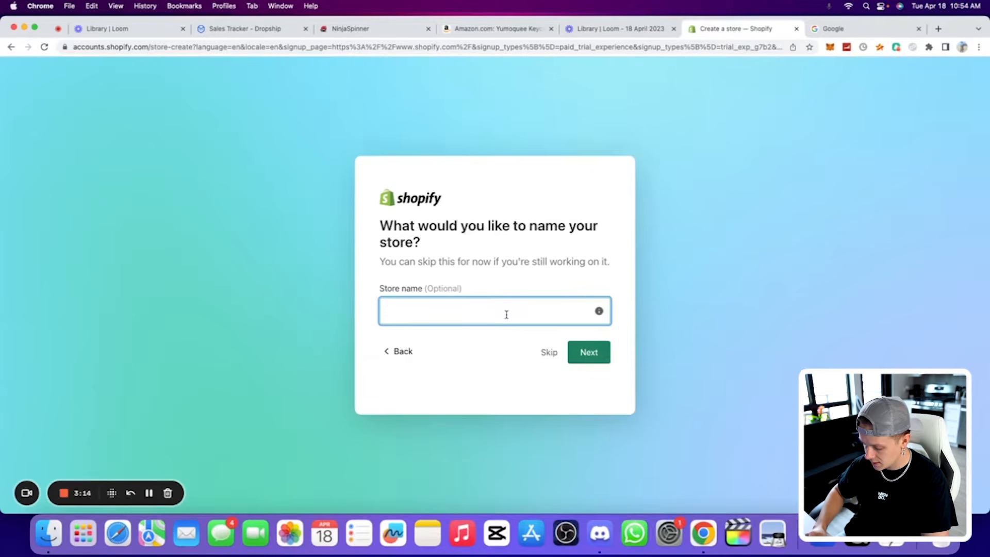
pyautogui.write('Samari Spinner')
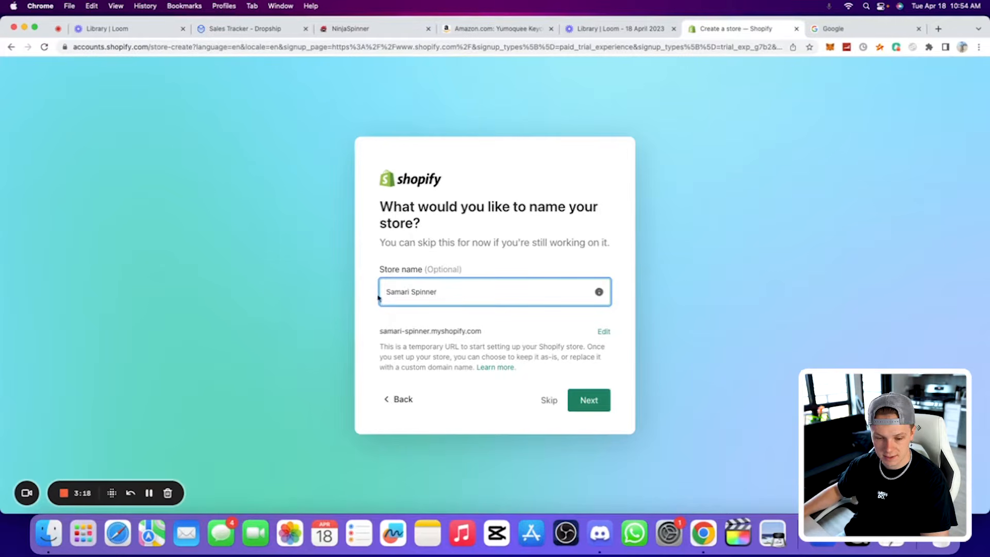
pyautogui.rightClick(393, 298)
pyautogui.click(391, 293)
pyautogui.doubleClick(391, 293)
pyautogui.press('super+c')
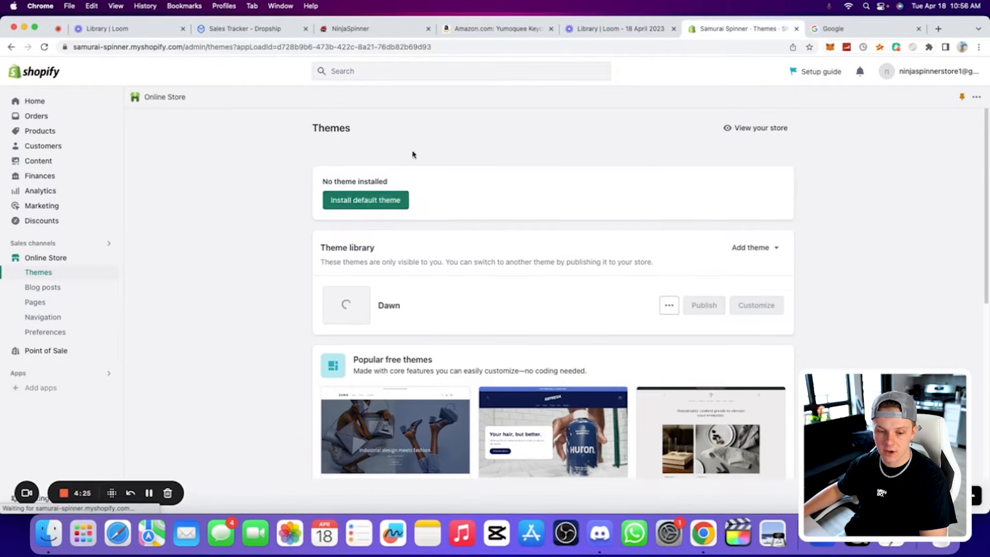
# Examine the popular free themes and the options offered for the Dawn theme in the theme library
pyautogui.scroll(-5, 511, 305)
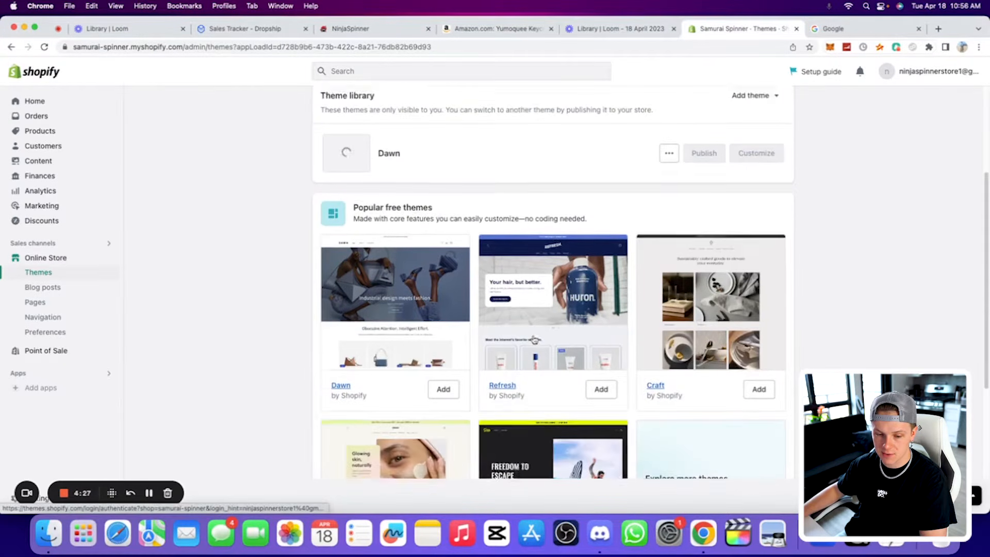
pyautogui.scroll(-3, 514, 307)
pyautogui.scroll(4, 516, 299)
pyautogui.scroll(-4, 518, 289)
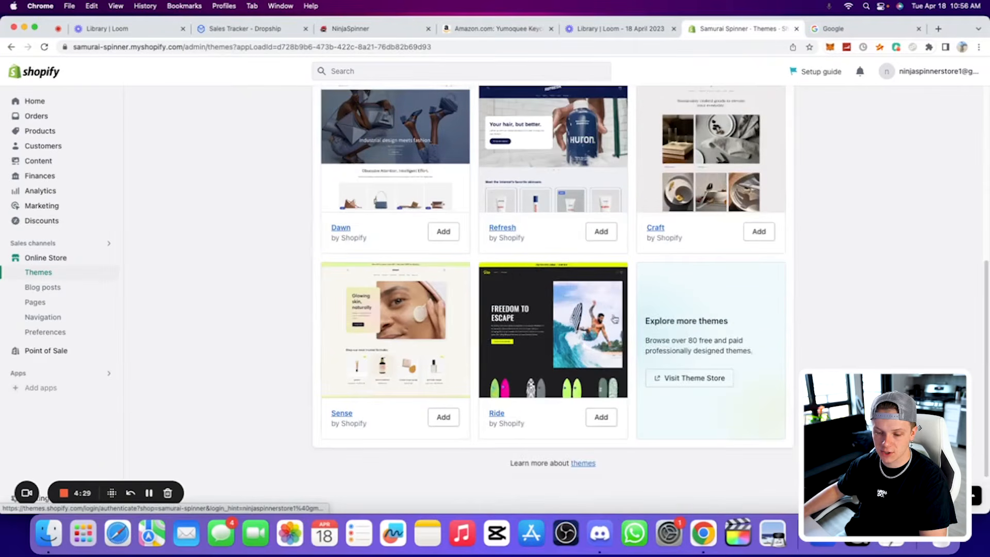
pyautogui.scroll(6, 521, 265)
pyautogui.scroll(-5, 522, 266)
pyautogui.scroll(5, 434, 312)
pyautogui.scroll(-5, 453, 284)
pyautogui.scroll(-1, 448, 287)
pyautogui.scroll(6, 433, 295)
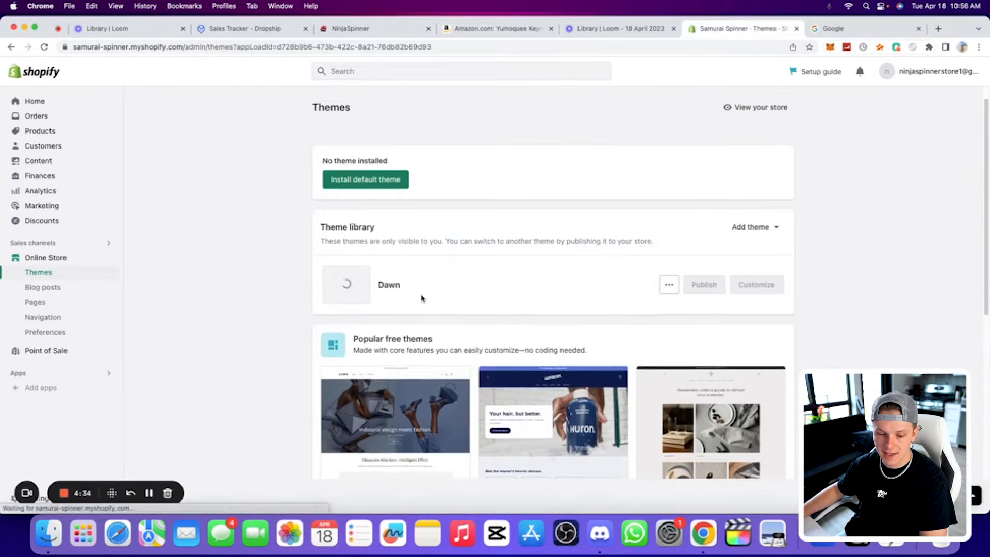
pyautogui.click(669, 285)
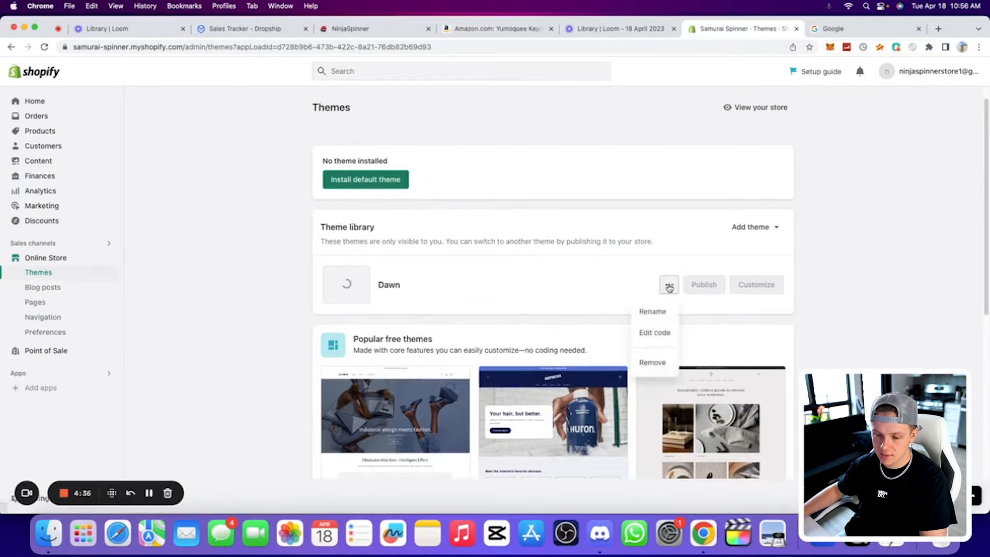
pyautogui.click(635, 298)
# Add the free Dawn theme to the store's theme library
pyautogui.scroll(-3, 567, 336)
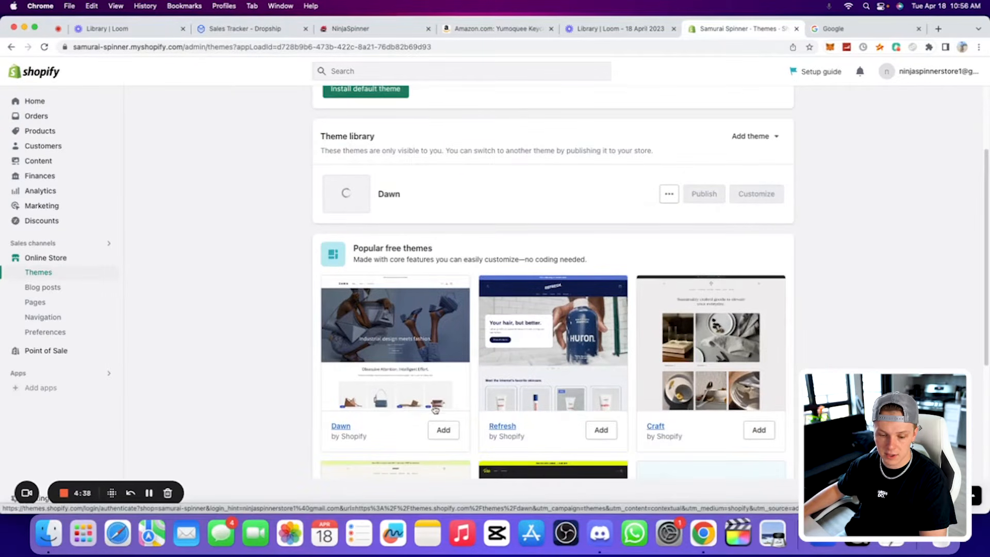
pyautogui.click(440, 428)
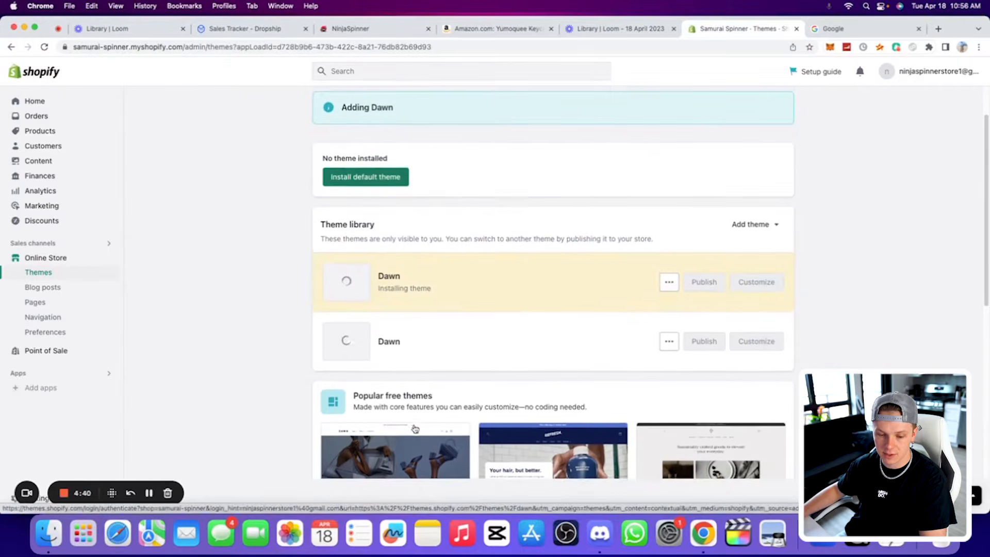
pyautogui.scroll(-1, 680, 304)
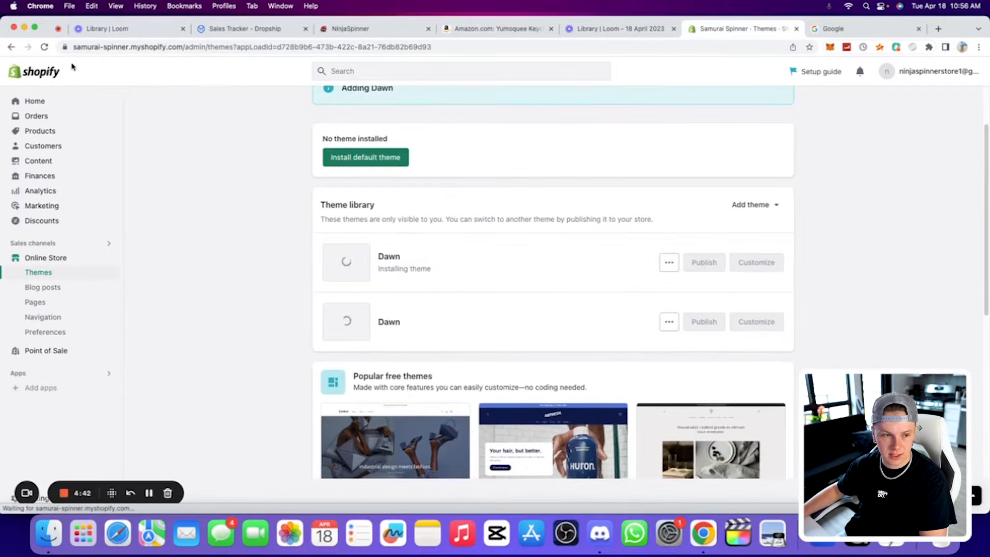
# Reload the Themes page and publish the lower, already installed Dawn theme as the store's current theme
pyautogui.click(44, 47)
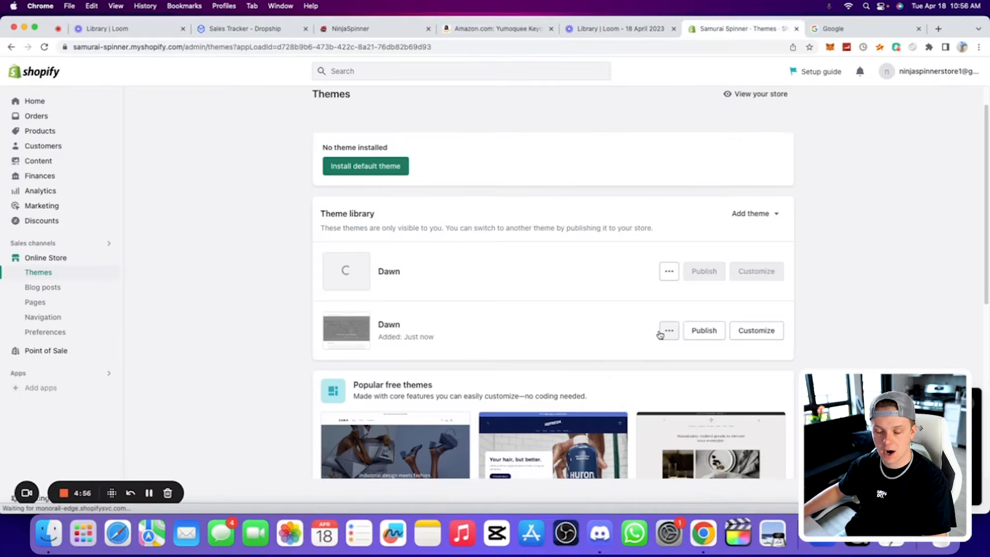
pyautogui.click(716, 330)
pyautogui.click(625, 381)
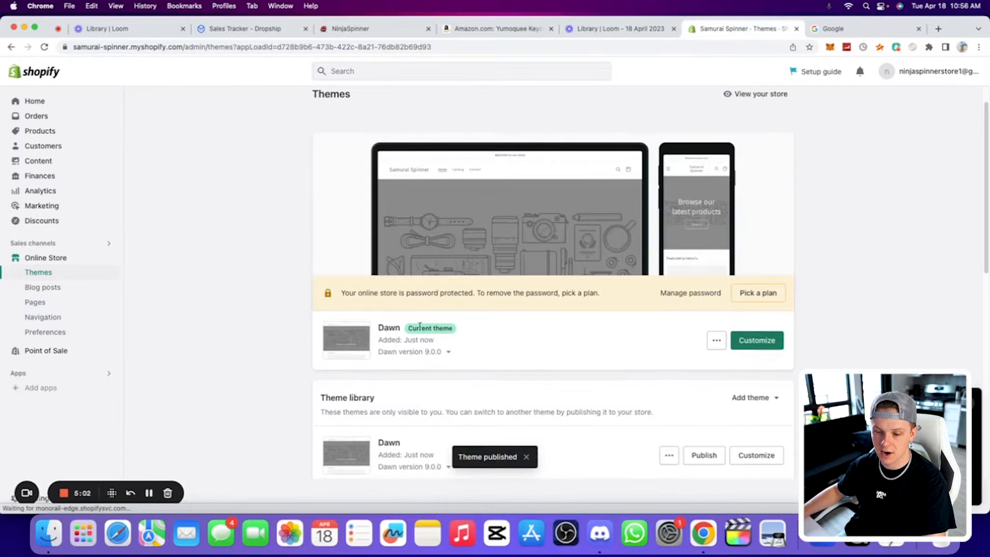
# Open the Shopify Theme Store from the theme suggestions to browse more themes
pyautogui.scroll(-12, 564, 254)
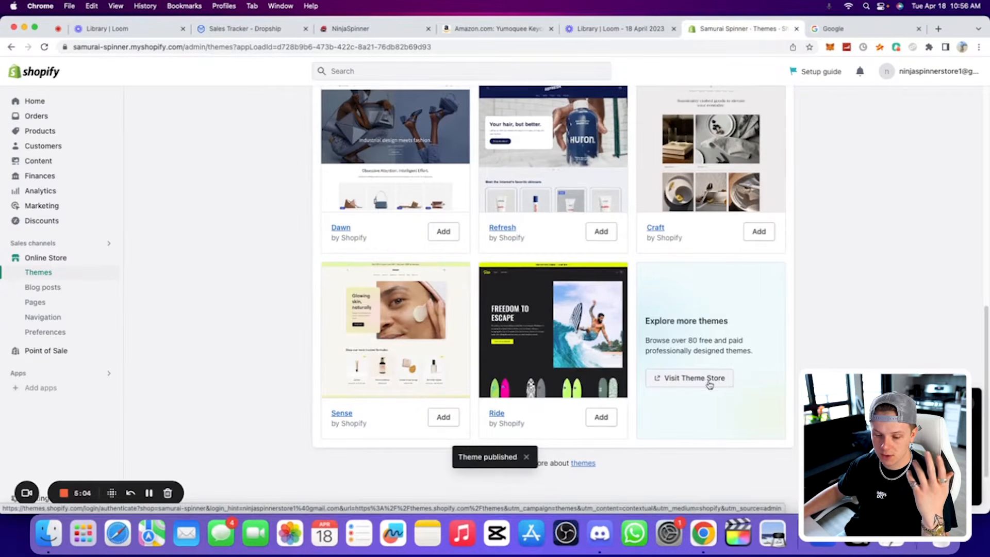
pyautogui.click(697, 380)
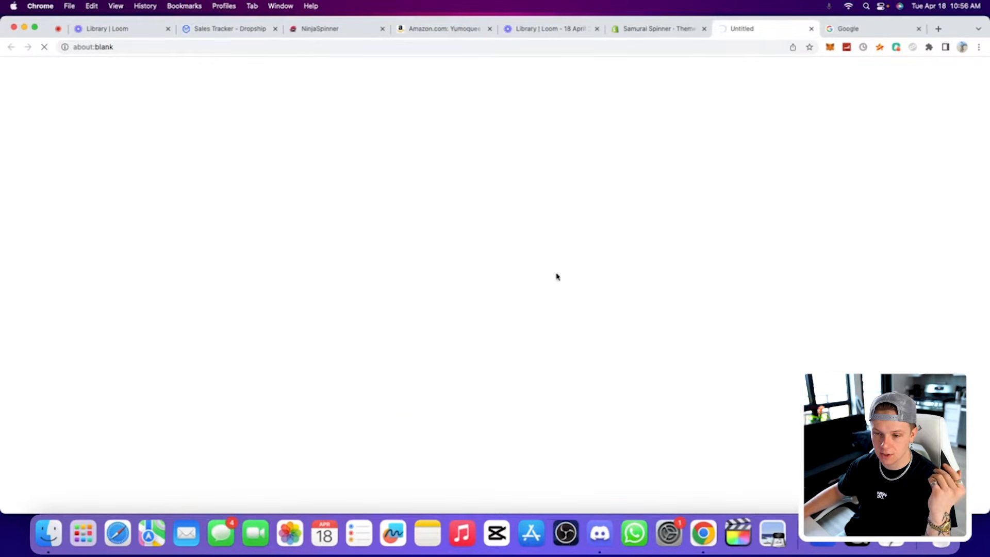
pyautogui.click(664, 28)
pyautogui.click(754, 31)
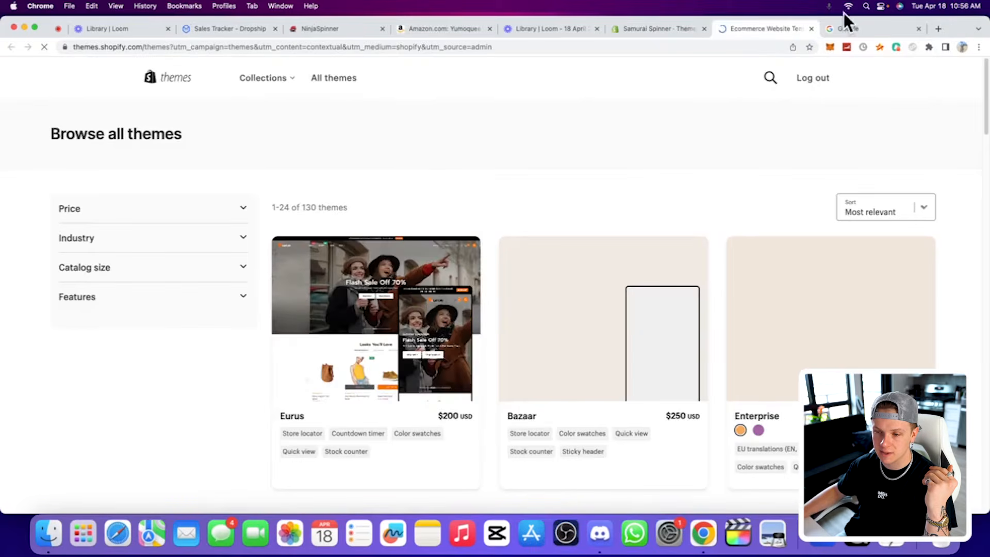
# Browse the paid themes in the Theme Store and compare them with the popular free themes on the Themes page
pyautogui.scroll(-6, 442, 223)
pyautogui.scroll(-6, 459, 228)
pyautogui.click(635, 32)
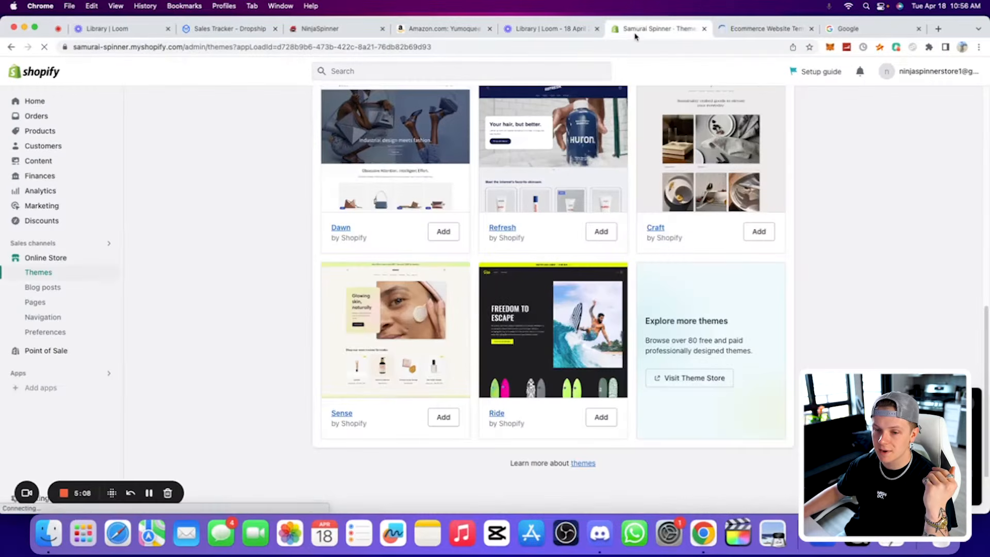
pyautogui.scroll(4, 497, 326)
pyautogui.scroll(-5, 500, 325)
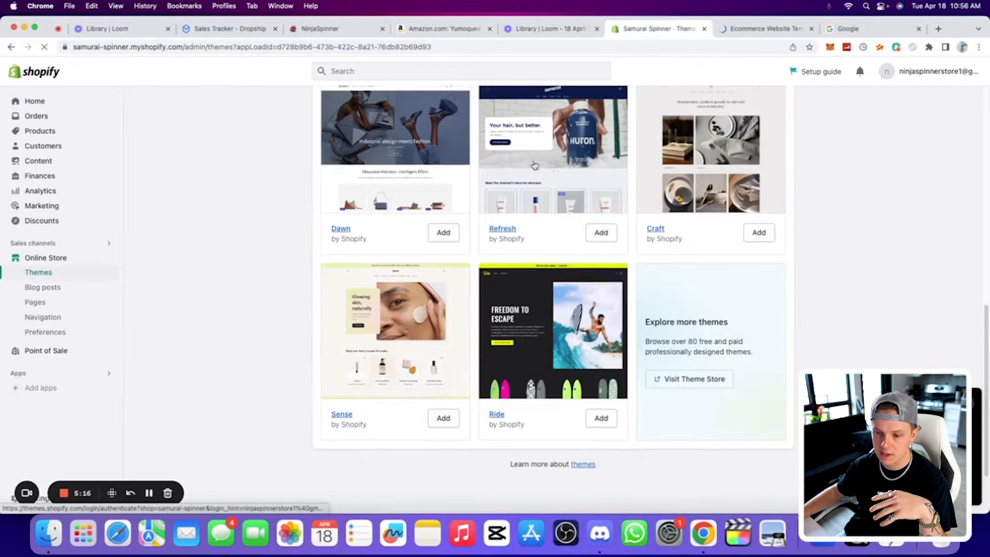
# Close the Theme Store page and open the current Dawn theme for customization
pyautogui.click(812, 27)
pyautogui.scroll(2, 690, 180)
pyautogui.scroll(8, 690, 179)
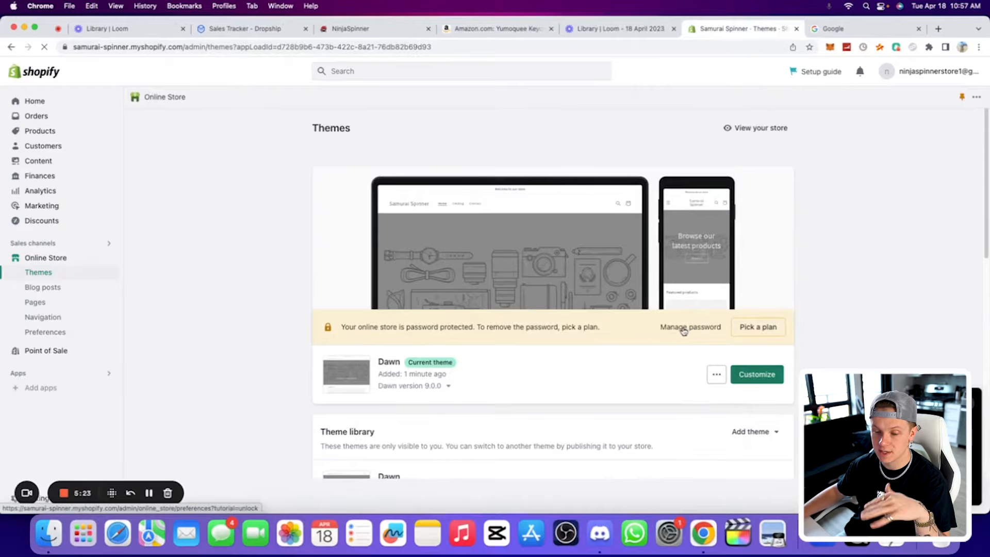
pyautogui.click(685, 329)
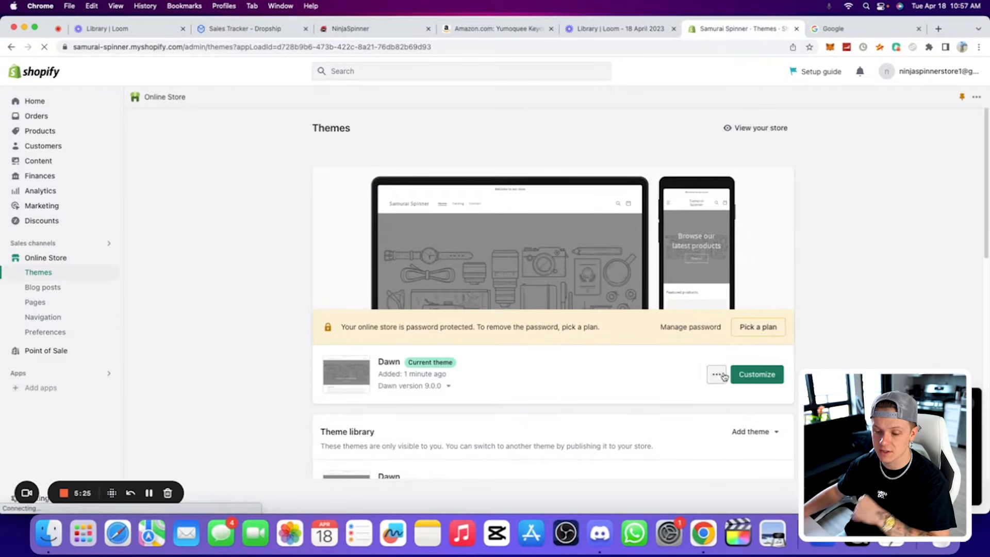
pyautogui.click(757, 373)
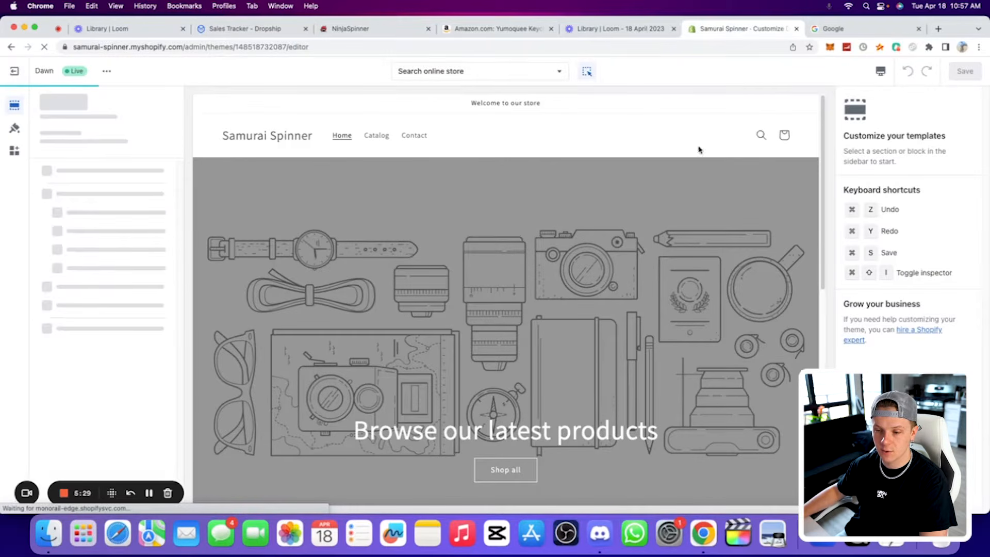
# Compare the home page in mobile and desktop preview, and leave the preview set to mobile
pyautogui.click(881, 71)
pyautogui.click(903, 97)
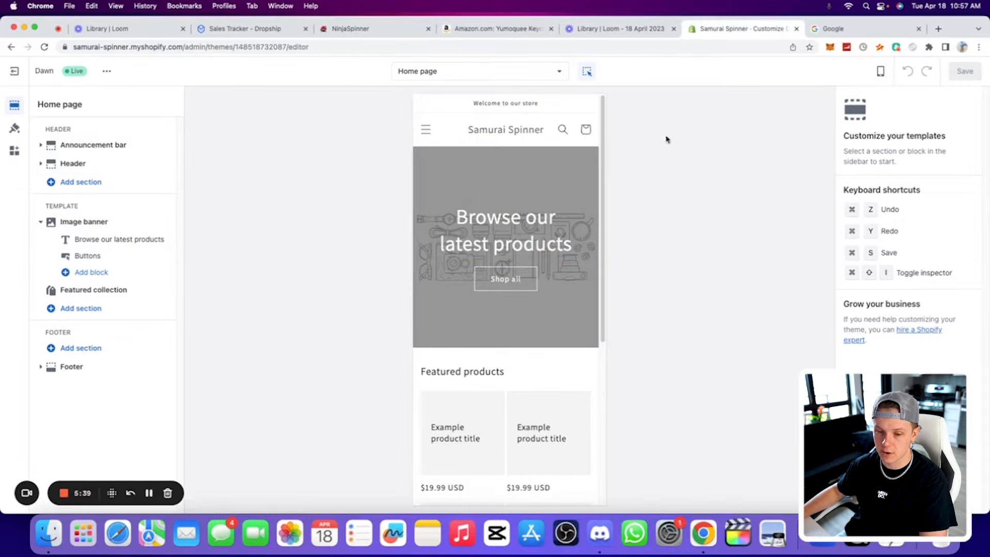
pyautogui.click(881, 72)
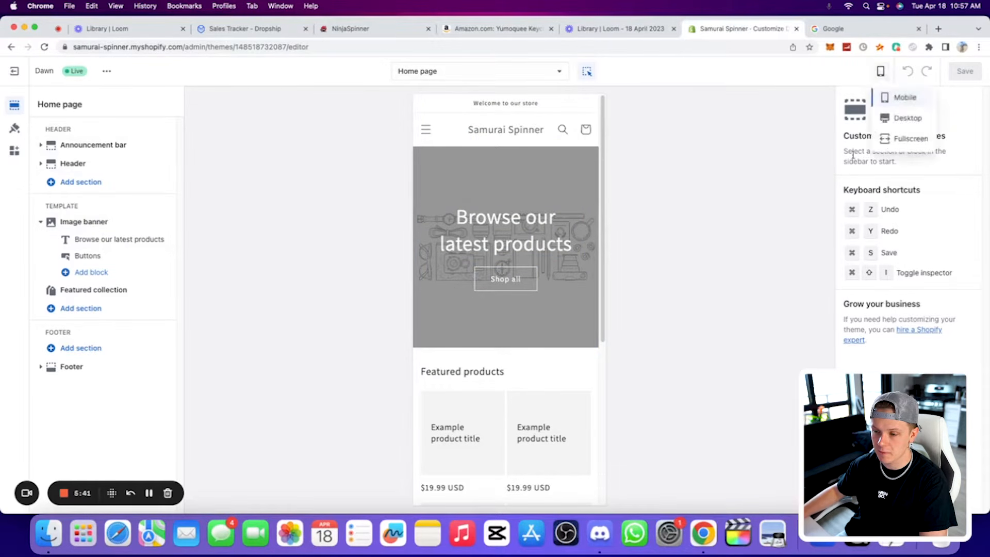
pyautogui.click(884, 119)
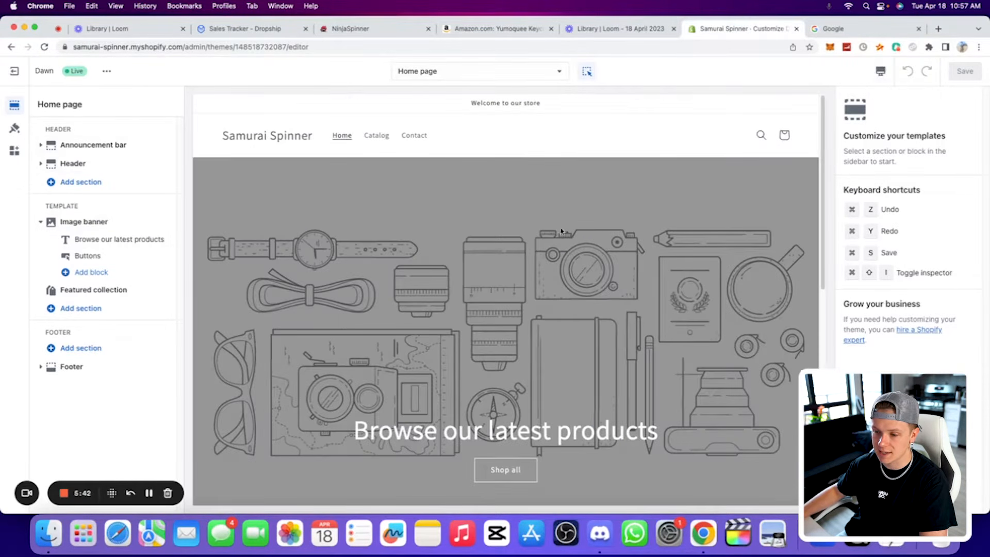
pyautogui.click(882, 71)
pyautogui.click(904, 98)
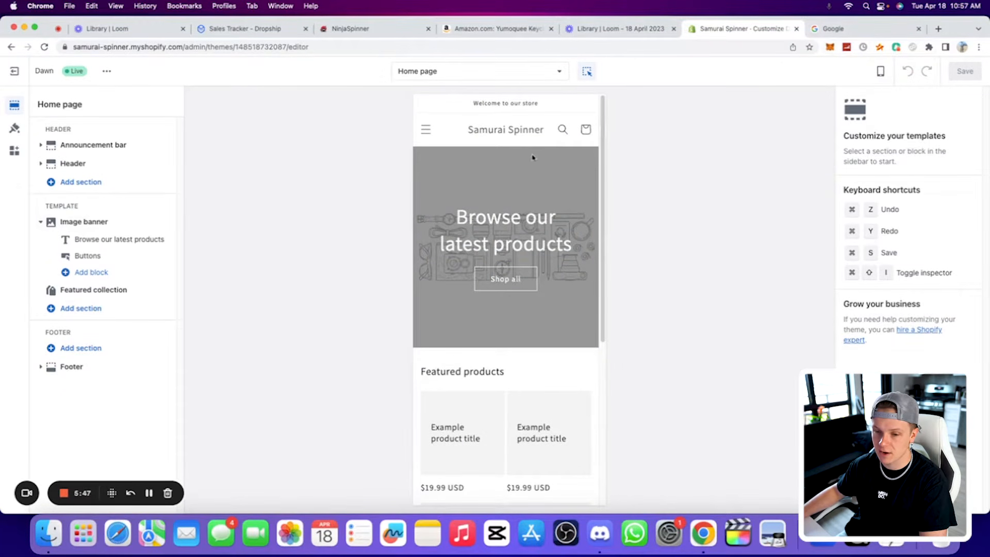
# Switch to the Canva logo design, remove the space in the SAMURAI SPINNER text on page 1 and make SPINNER bold
pyautogui.click(845, 31)
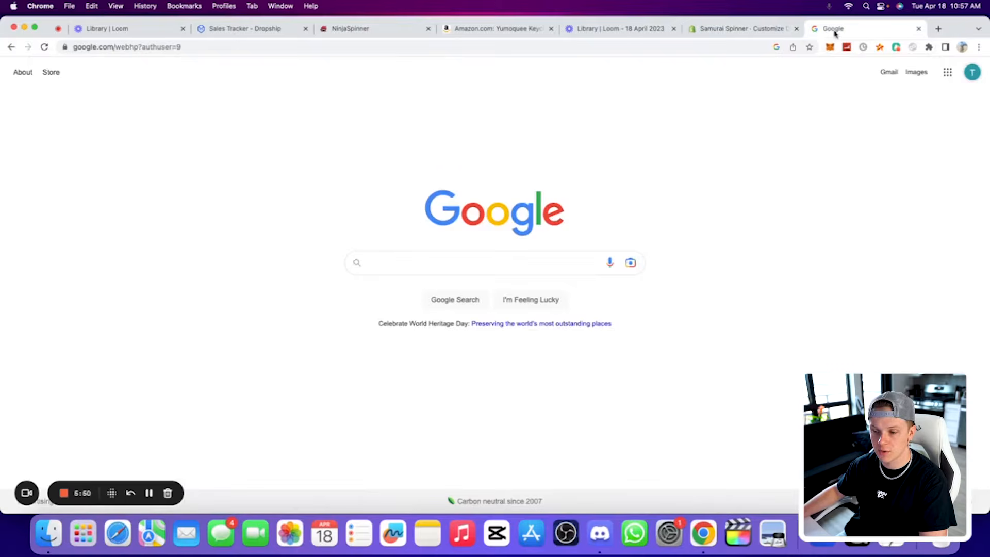
pyautogui.press('super+l')
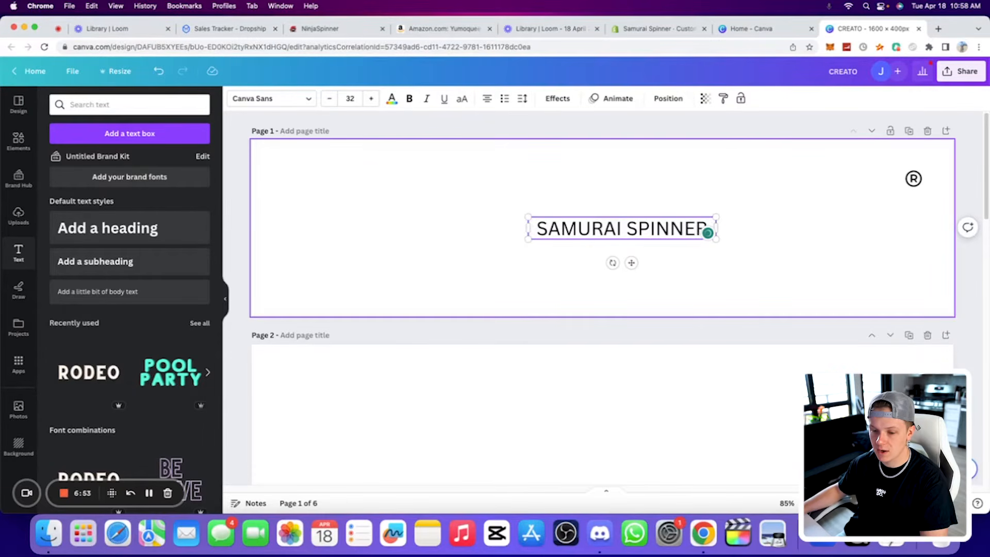
pyautogui.click(626, 227)
pyautogui.press('BackSpace')
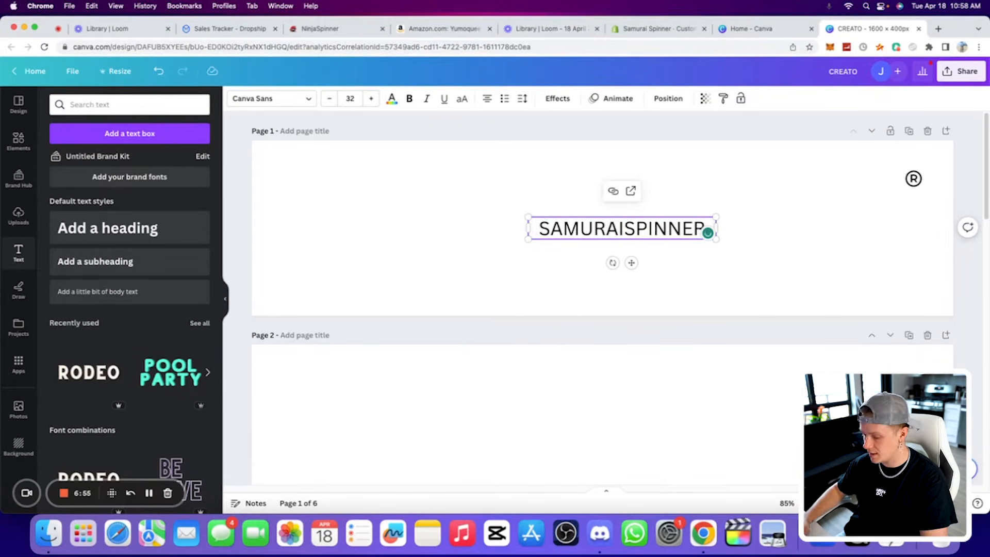
pyautogui.moveTo(625, 227); pyautogui.dragTo(803, 242)
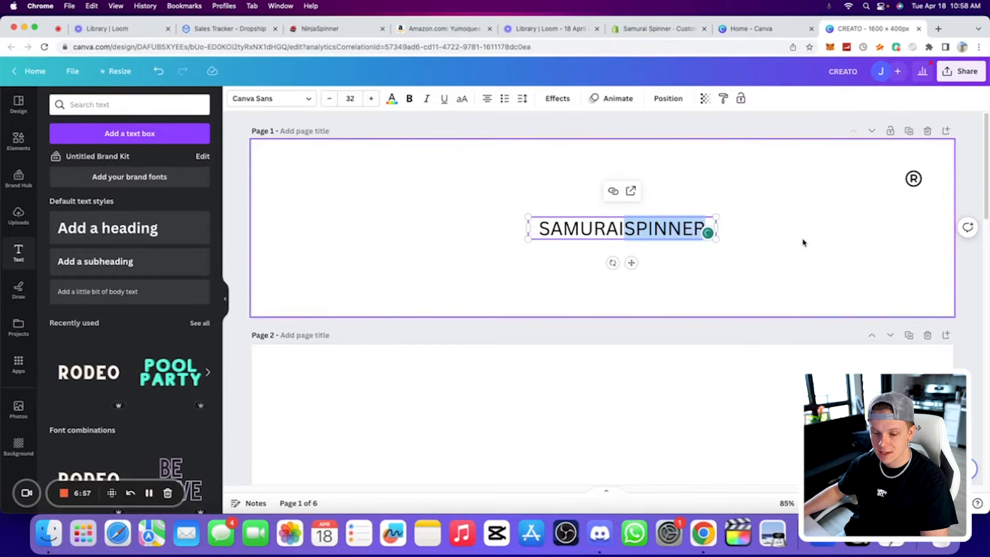
pyautogui.click(410, 99)
pyautogui.click(611, 243)
pyautogui.click(564, 237)
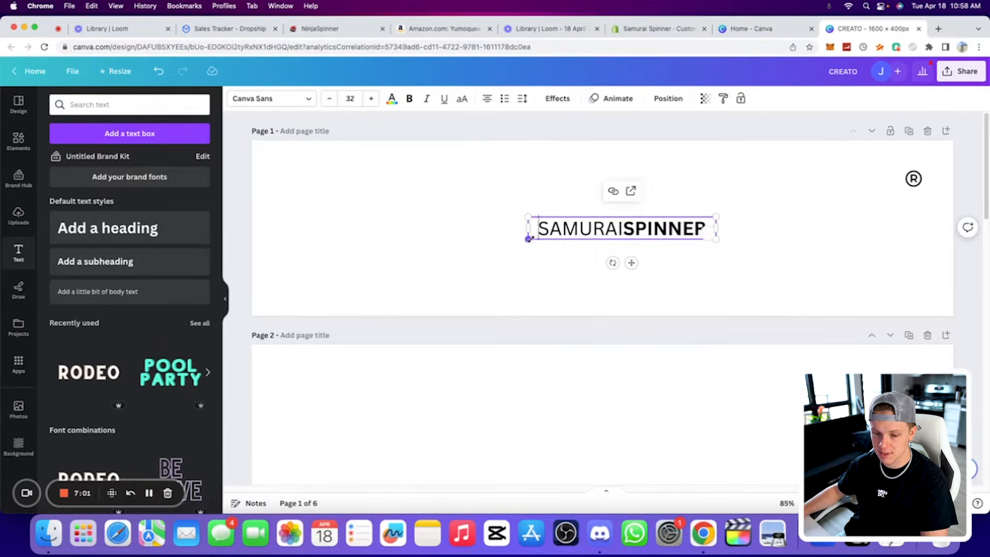
# Enlarge the SAMURAISPINNER text to about size 83.7 and centre it on page 1
pyautogui.moveTo(528, 238); pyautogui.dragTo(223, 285)
pyautogui.click(524, 171)
pyautogui.moveTo(549, 267); pyautogui.dragTo(684, 238)
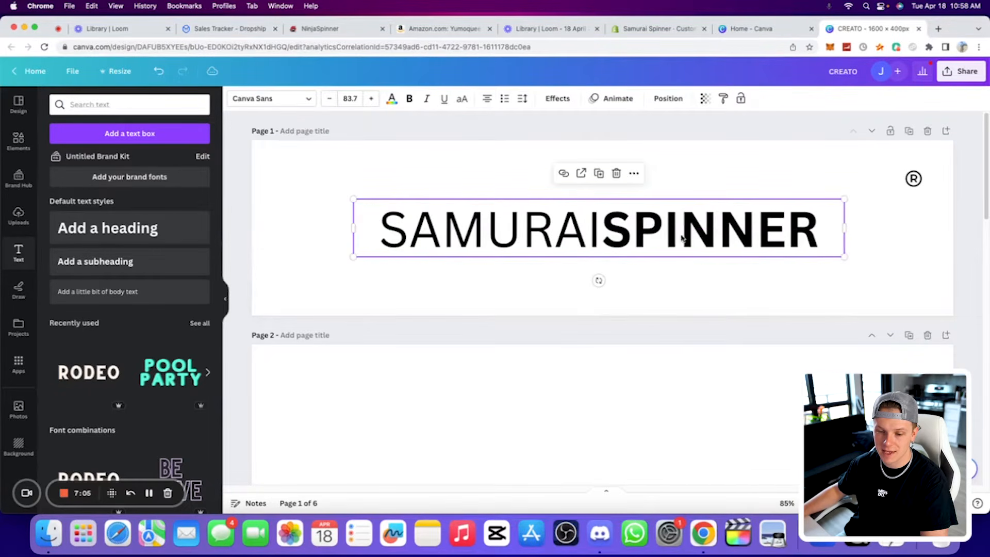
# Try different fonts on the SAMURAISPINNER text, including Anton, Kollektif, Cardo, Anonymous Pro and Argent
pyautogui.click(261, 94)
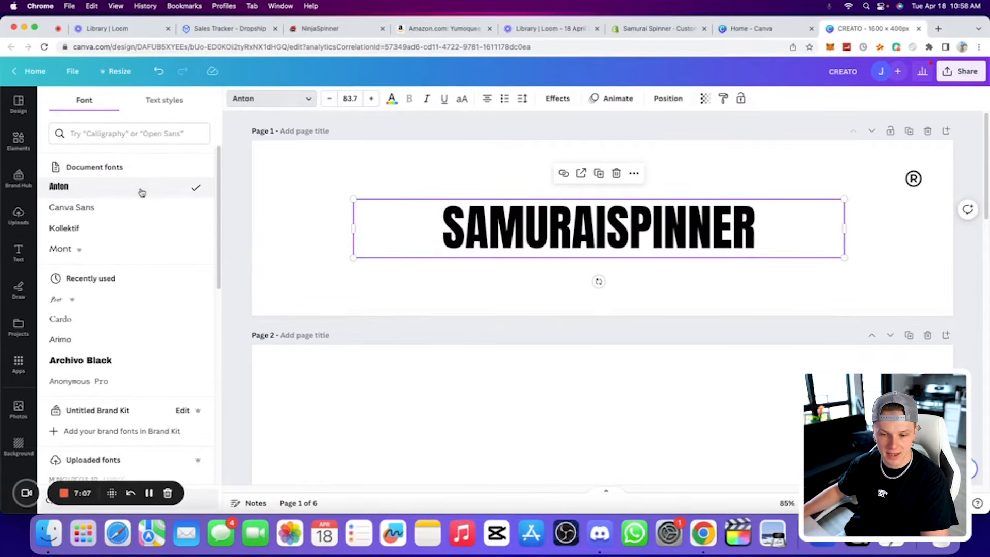
pyautogui.click(149, 227)
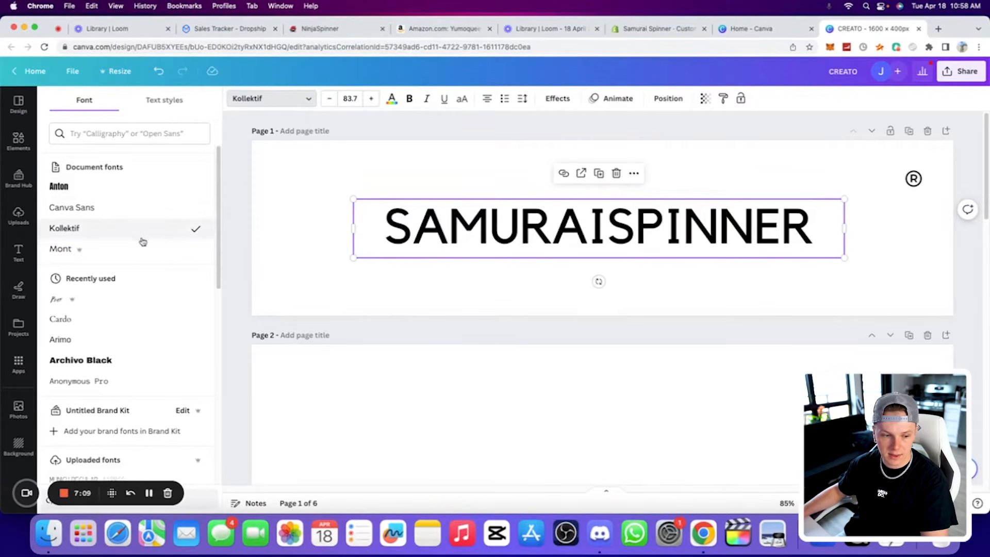
pyautogui.click(142, 249)
pyautogui.click(175, 321)
pyautogui.click(171, 338)
pyautogui.click(162, 321)
pyautogui.scroll(-2, 174, 335)
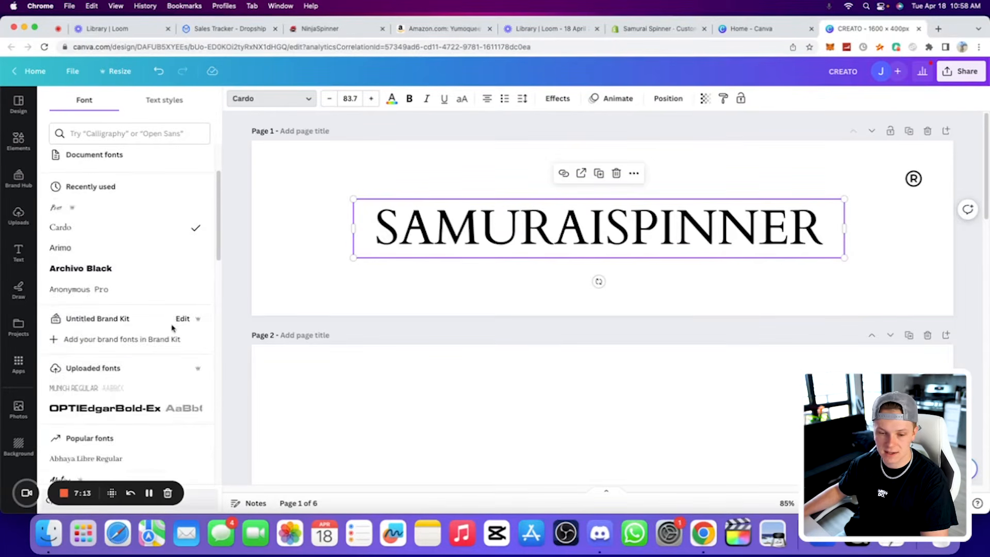
pyautogui.click(153, 291)
pyautogui.scroll(-5, 154, 293)
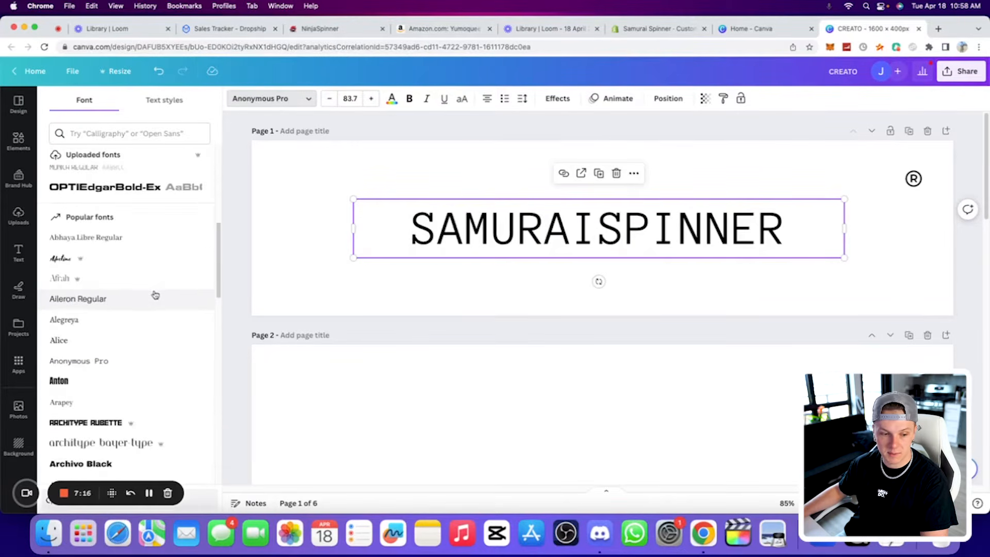
pyautogui.click(119, 357)
pyautogui.click(133, 340)
pyautogui.click(133, 362)
pyautogui.click(130, 386)
pyautogui.scroll(-2, 139, 379)
pyautogui.click(127, 338)
pyautogui.click(128, 363)
pyautogui.scroll(-5, 155, 325)
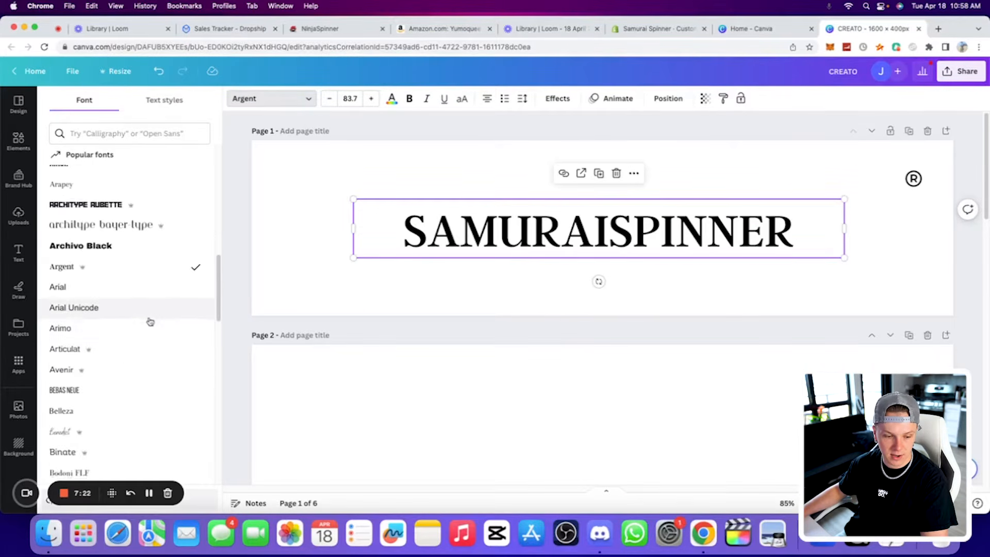
pyautogui.scroll(-2, 155, 297)
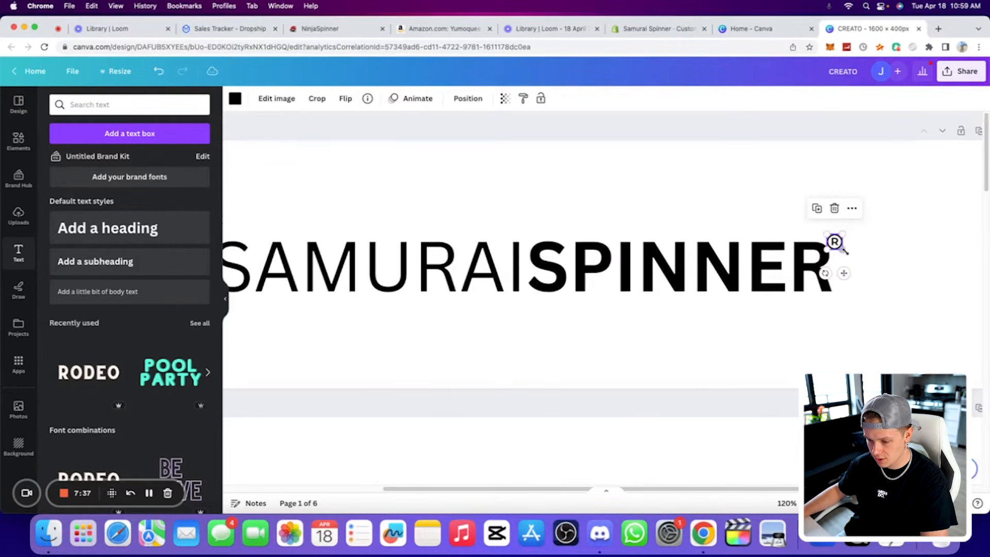
# Enlarge the SAMURAISPINNER text together with its ® symbol to nearly fill the width of page 1, and centre them
pyautogui.click(911, 270)
pyautogui.scroll(-5, 910, 269)
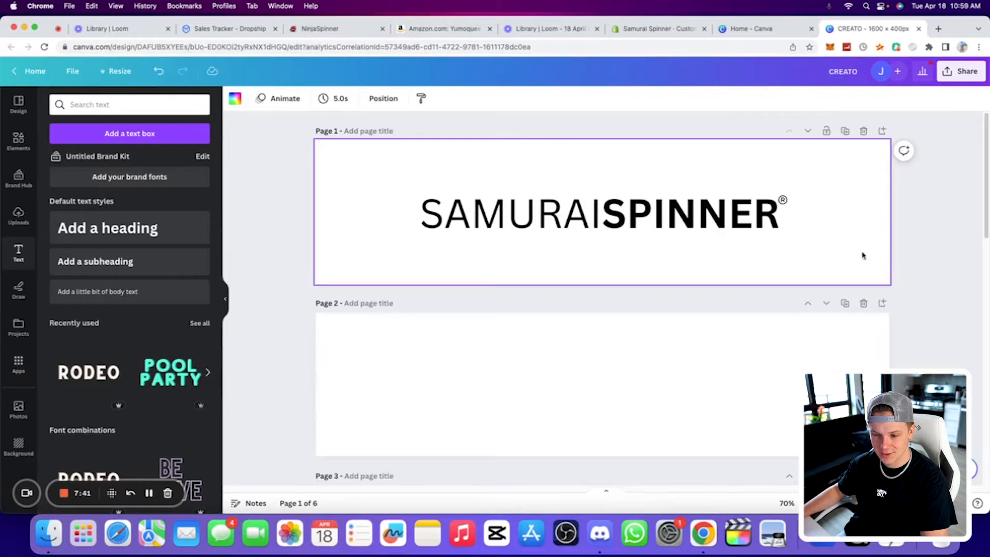
pyautogui.moveTo(856, 243); pyautogui.dragTo(525, 111)
pyautogui.moveTo(400, 189); pyautogui.dragTo(230, 170)
pyautogui.moveTo(641, 221); pyautogui.dragTo(727, 223)
pyautogui.click(410, 168)
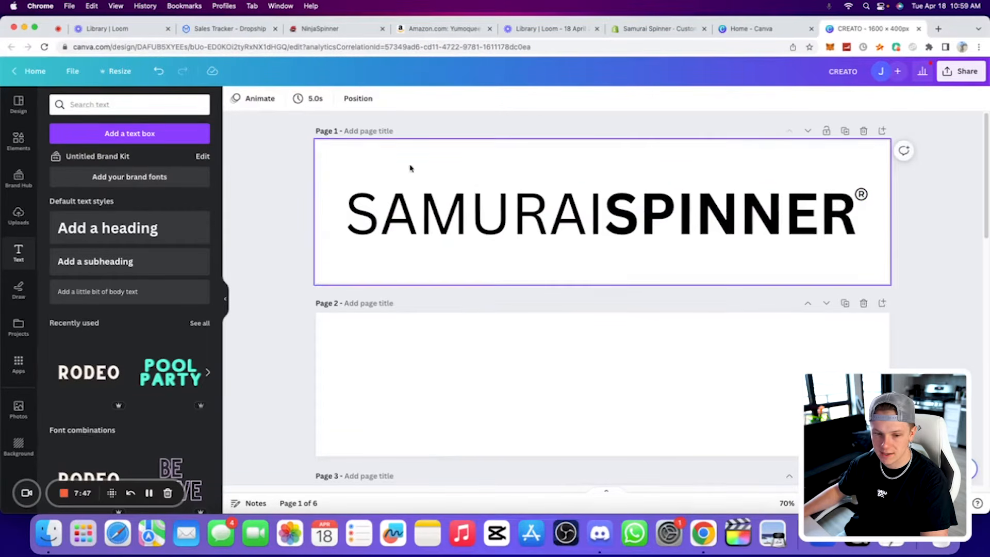
# Try a rectangle and a rectangle outline over the logo text, and delete them
pyautogui.click(15, 138)
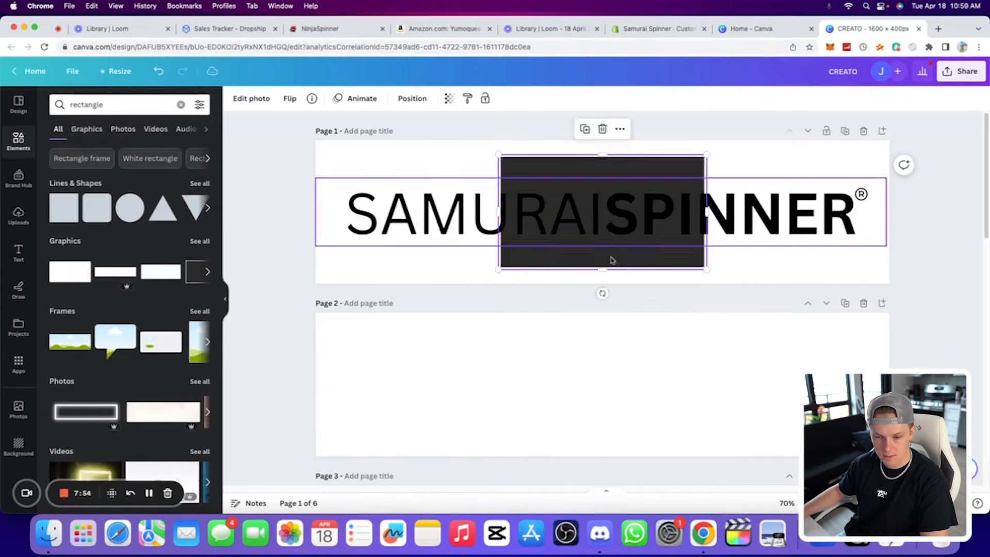
pyautogui.moveTo(610, 261); pyautogui.dragTo(601, 223)
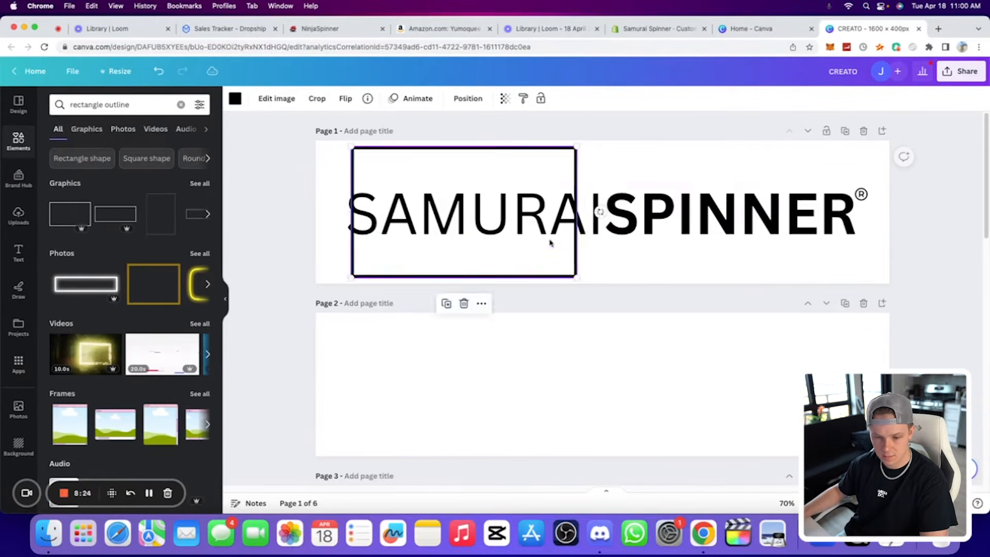
pyautogui.press('Delete')
pyautogui.click(567, 217)
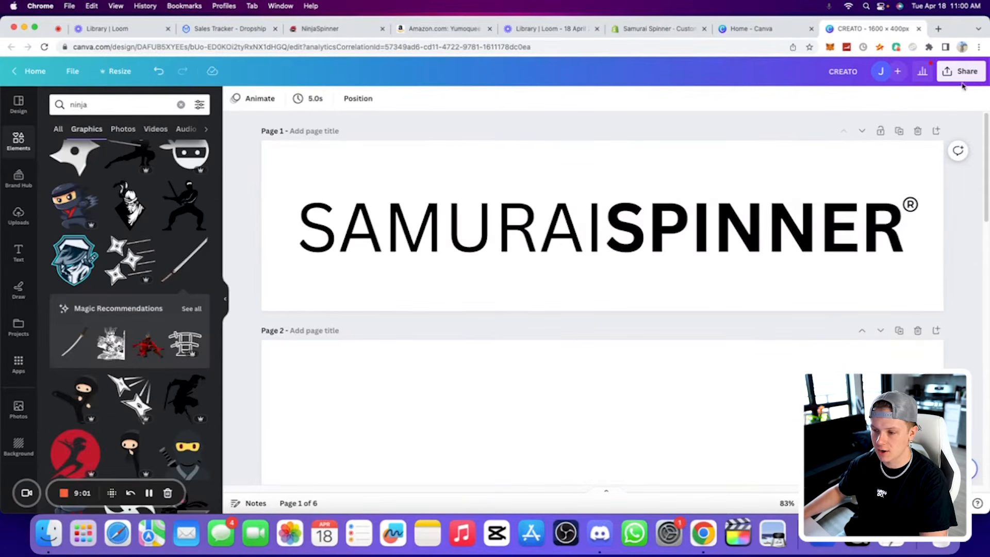
pyautogui.click(962, 72)
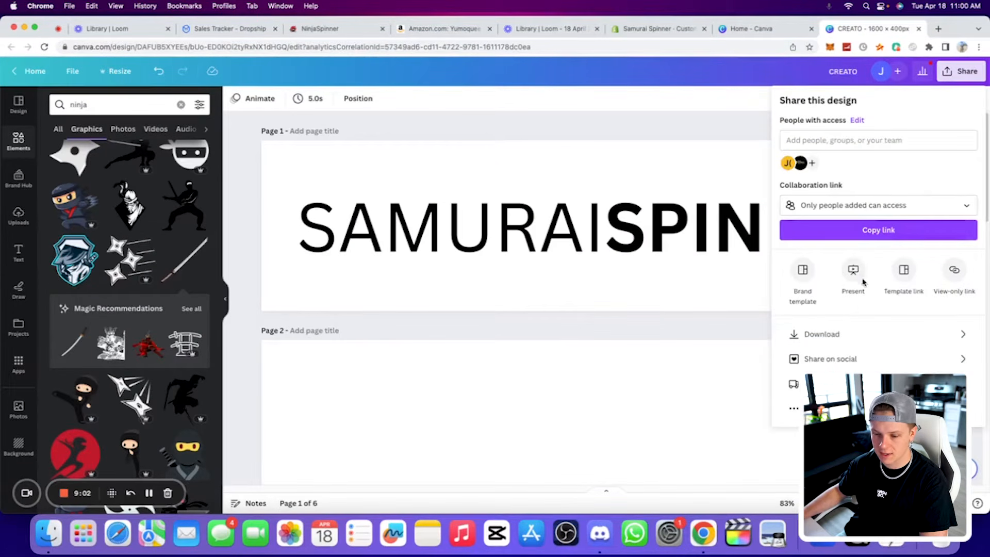
pyautogui.click(846, 332)
pyautogui.click(867, 258)
pyautogui.click(654, 155)
pyautogui.click(657, 151)
# Download only page 1 of the logo design as a PNG with a transparent background
pyautogui.click(983, 70)
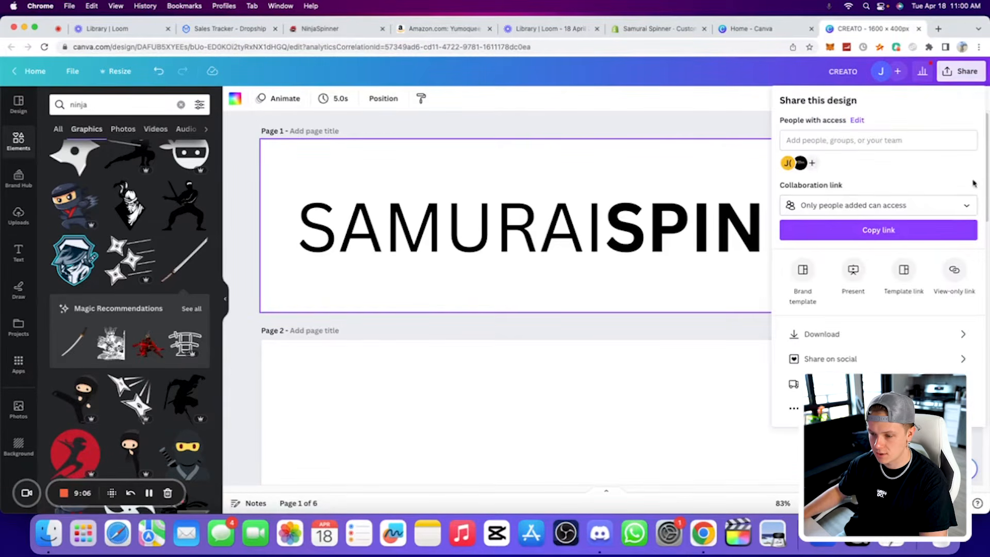
pyautogui.click(859, 336)
pyautogui.click(838, 260)
pyautogui.click(840, 288)
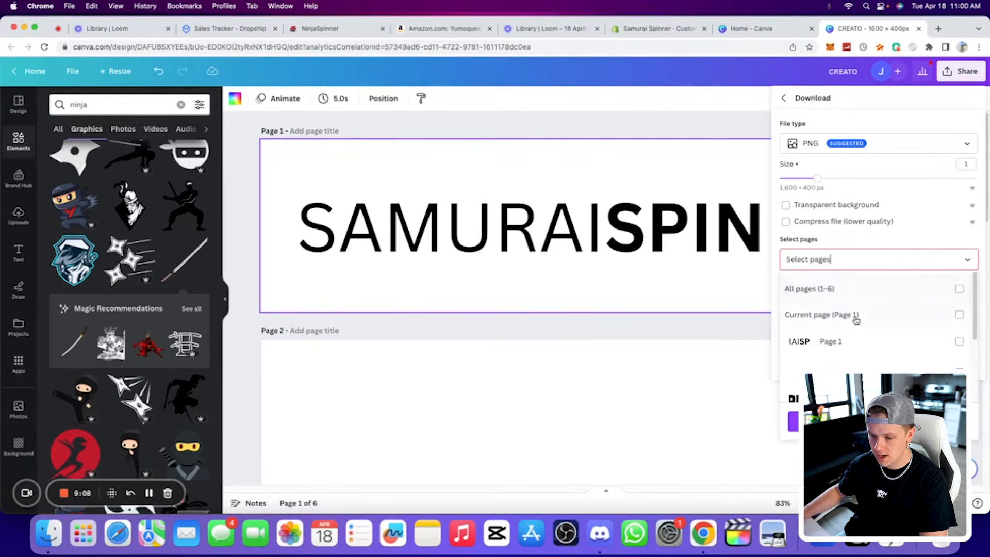
pyautogui.click(844, 350)
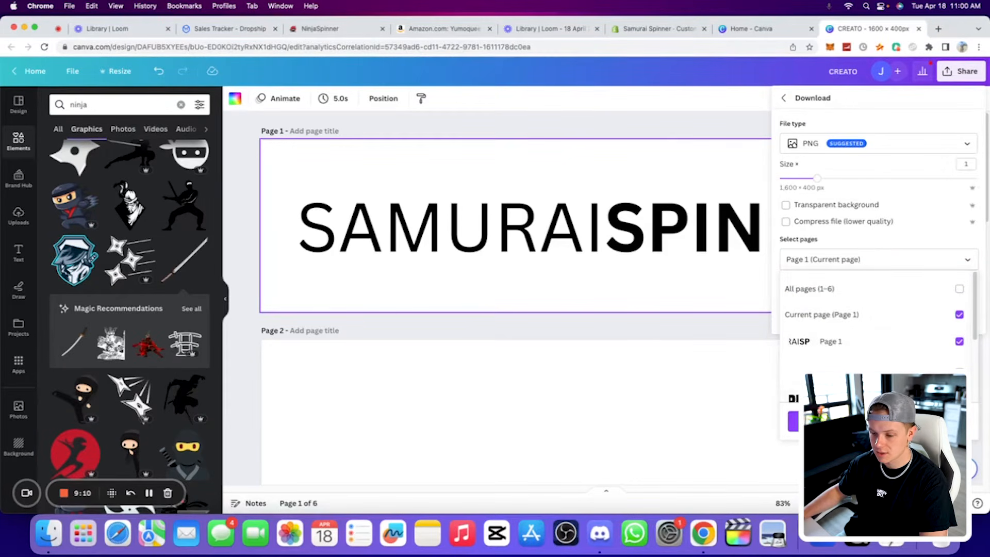
pyautogui.click(846, 421)
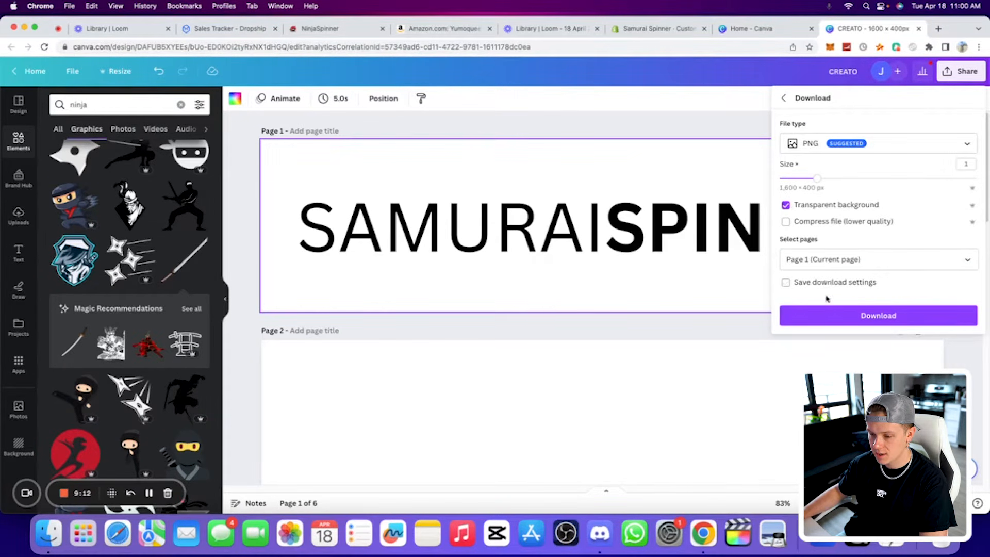
pyautogui.click(822, 315)
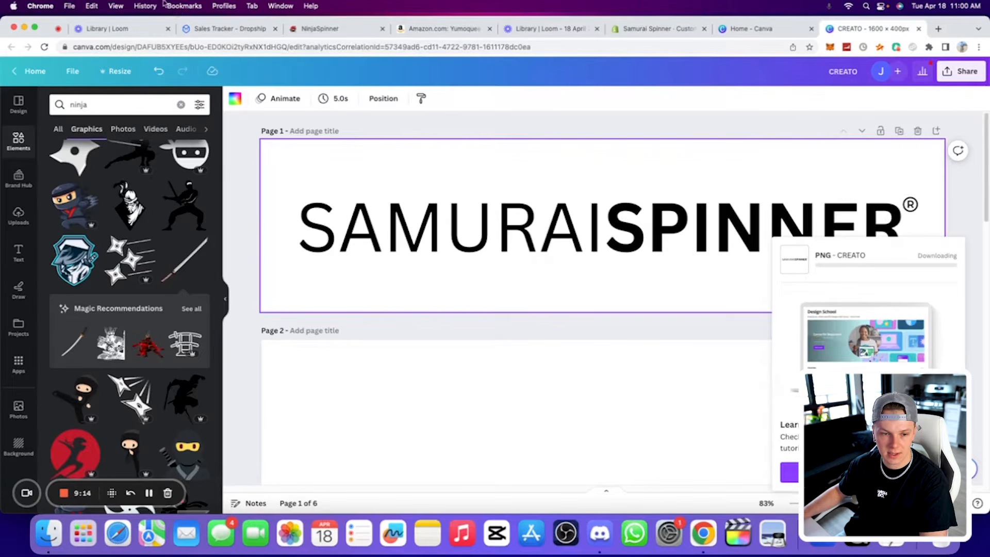
# Switch to the Shopify theme editor and upload CREATO (2).png as the store logo in the theme settings
pyautogui.click(628, 29)
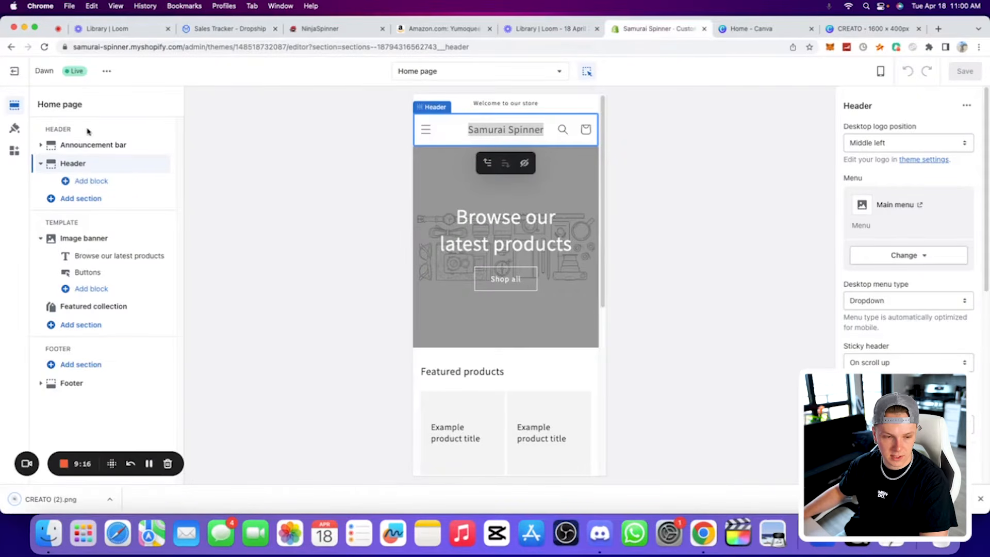
pyautogui.scroll(-10, 908, 238)
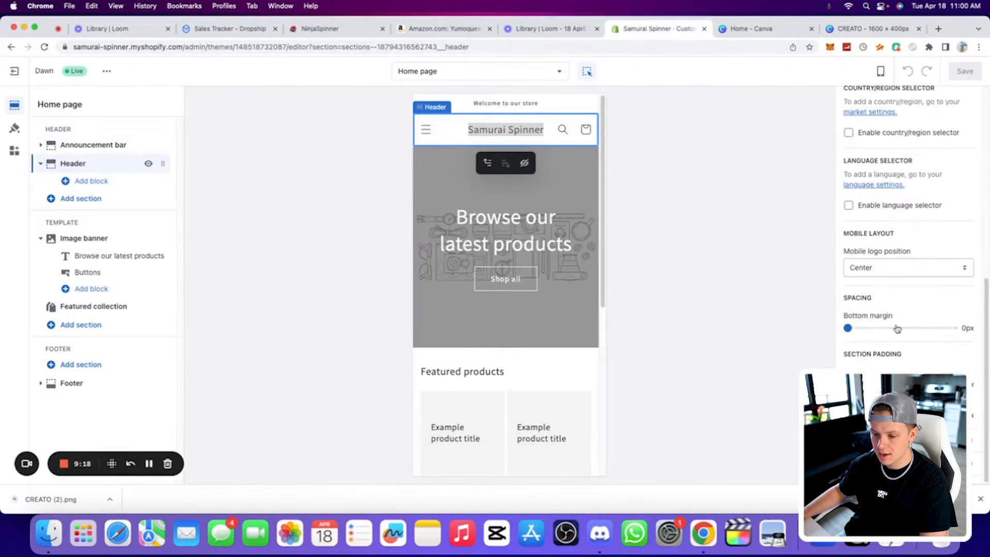
pyautogui.scroll(-15, 899, 347)
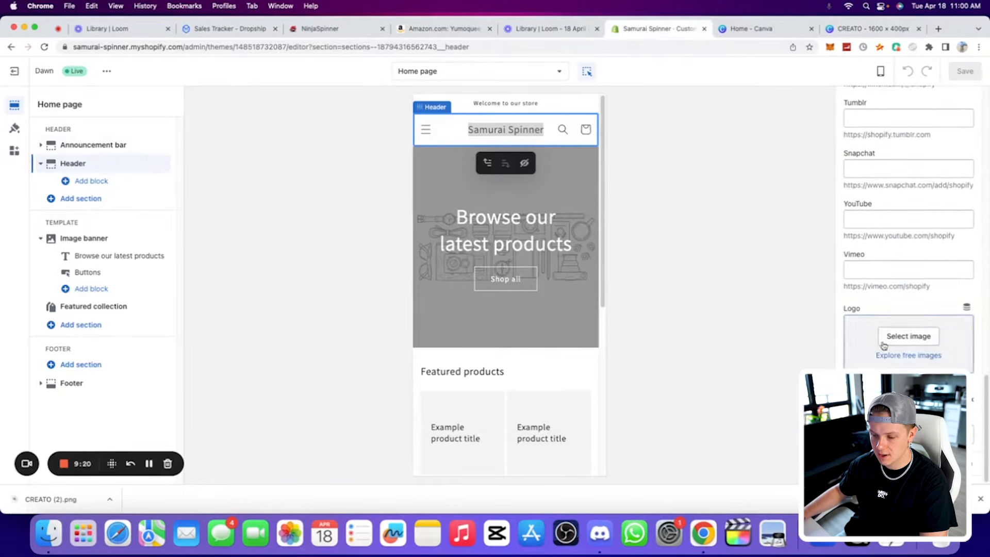
pyautogui.click(909, 338)
pyautogui.moveTo(50, 499); pyautogui.dragTo(371, 247)
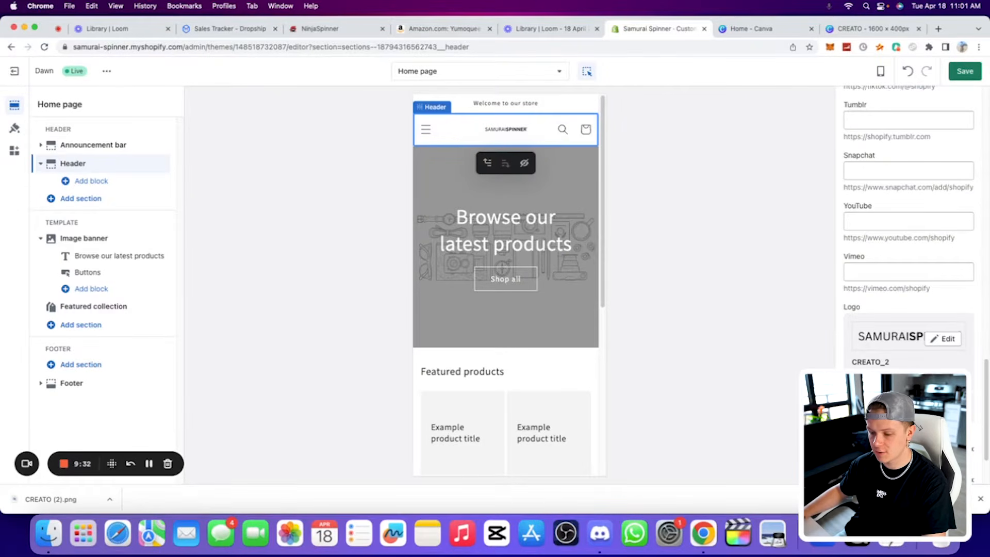
# Set the desktop logo width to 300 px, check the desktop and mobile previews, and save the theme
pyautogui.scroll(-2, 909, 309)
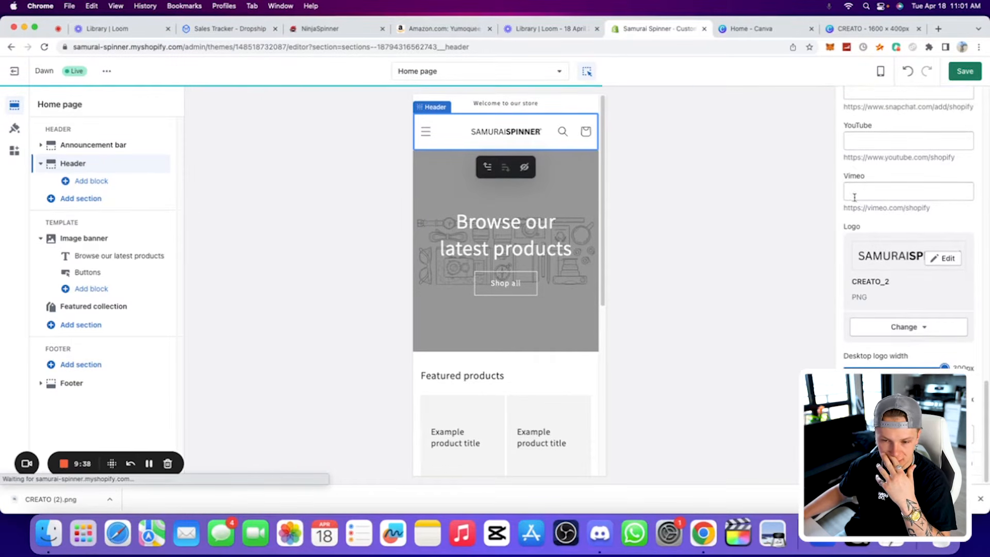
pyautogui.click(892, 75)
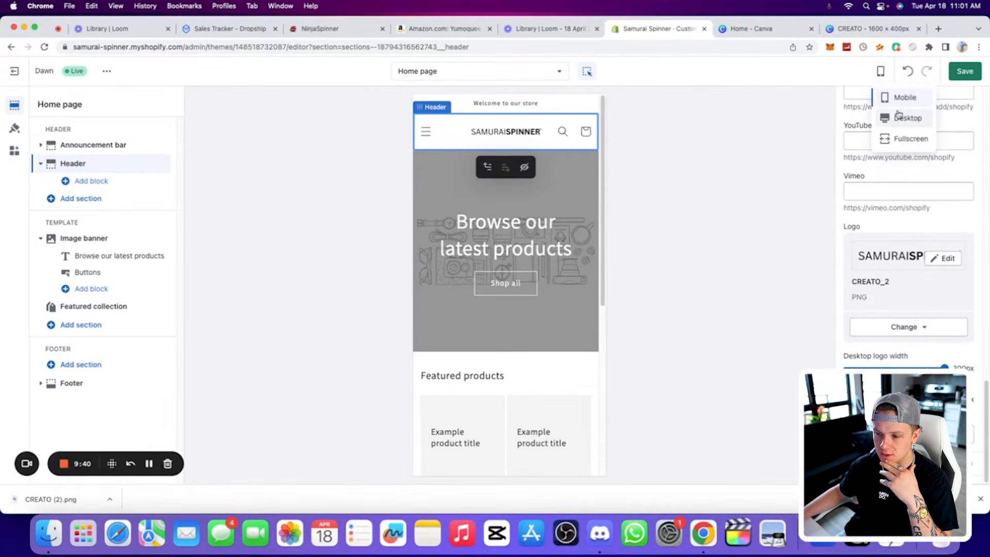
pyautogui.click(898, 116)
pyautogui.click(880, 72)
pyautogui.click(905, 97)
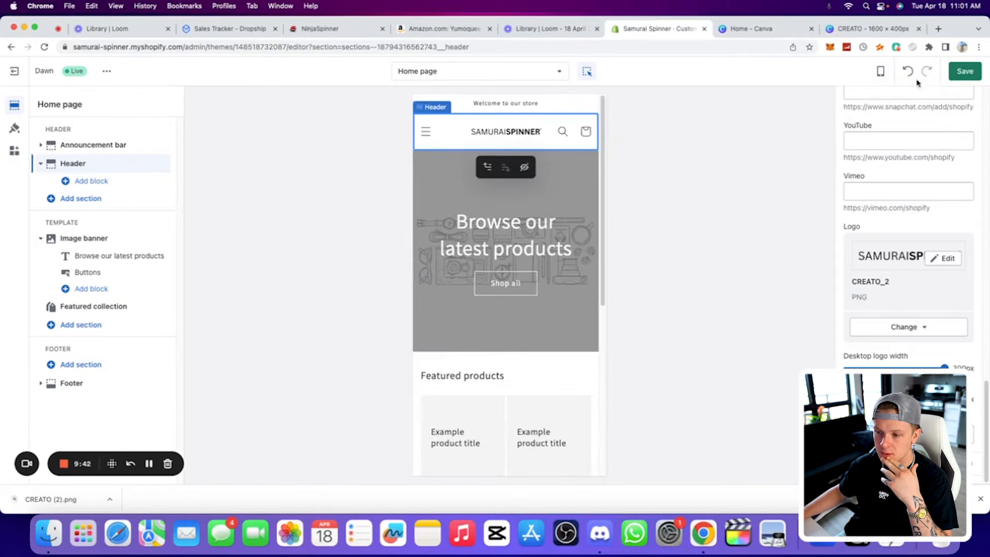
pyautogui.click(964, 72)
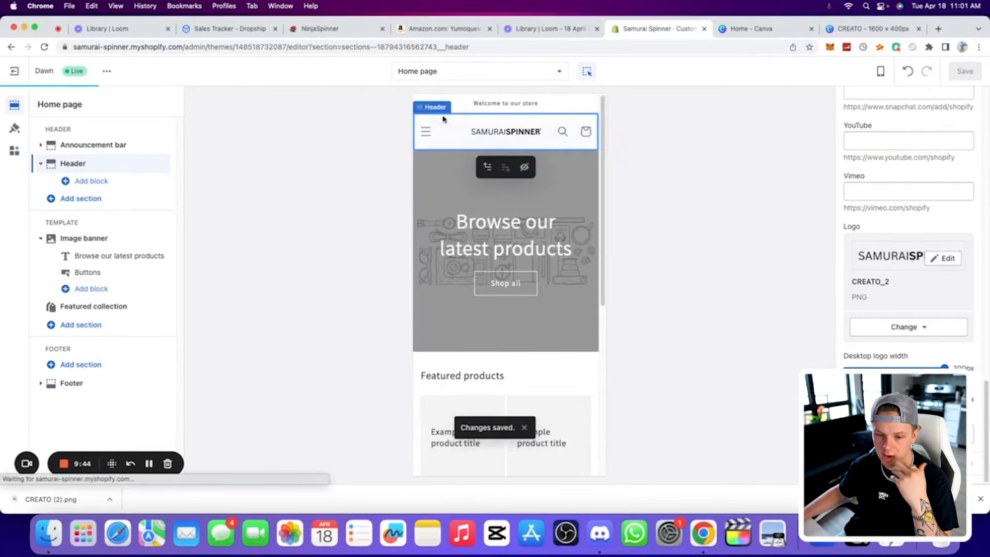
# Set the announcement bar text to "FREE Worldwide Shipping On All Orders Made Today!" with the Accent 1 color scheme
pyautogui.click(466, 107)
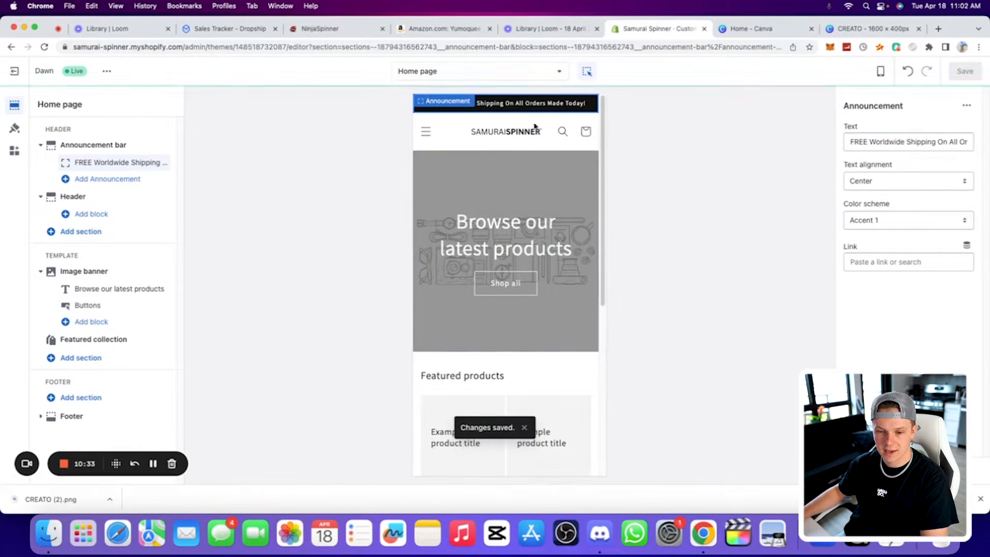
pyautogui.scroll(-5, 470, 149)
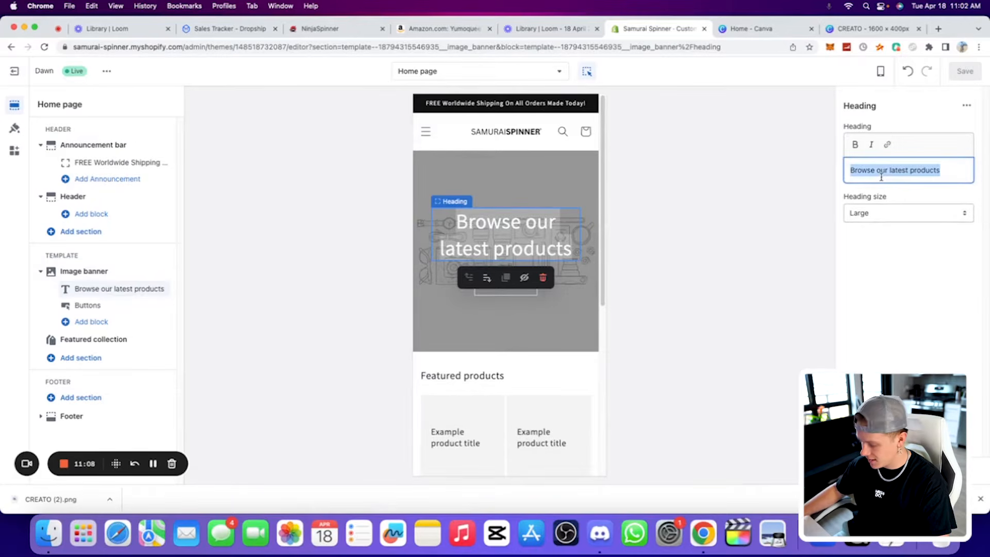
# Clear the image banner's heading, label its first button "Get Yours Now!" and save the theme
pyautogui.press('BackSpace')
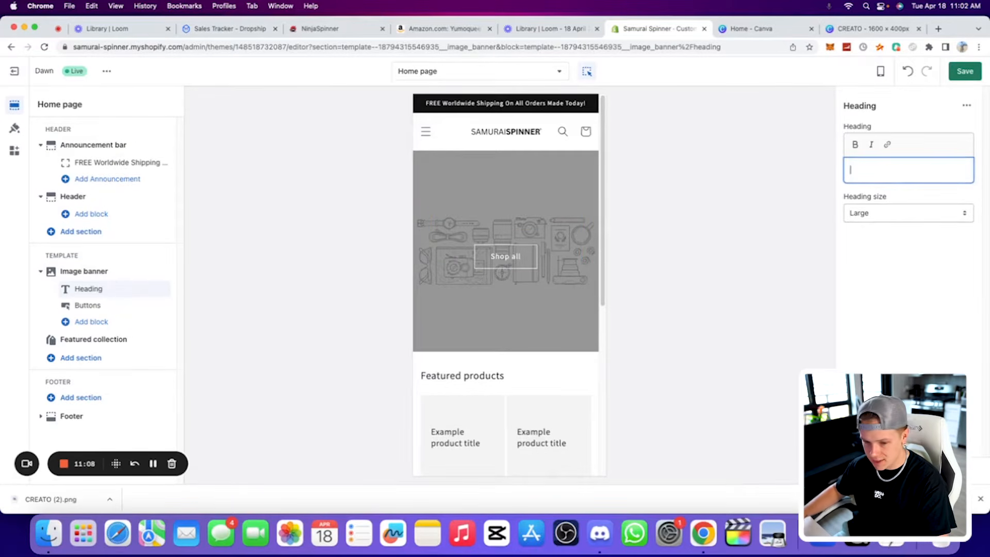
pyautogui.click(505, 256)
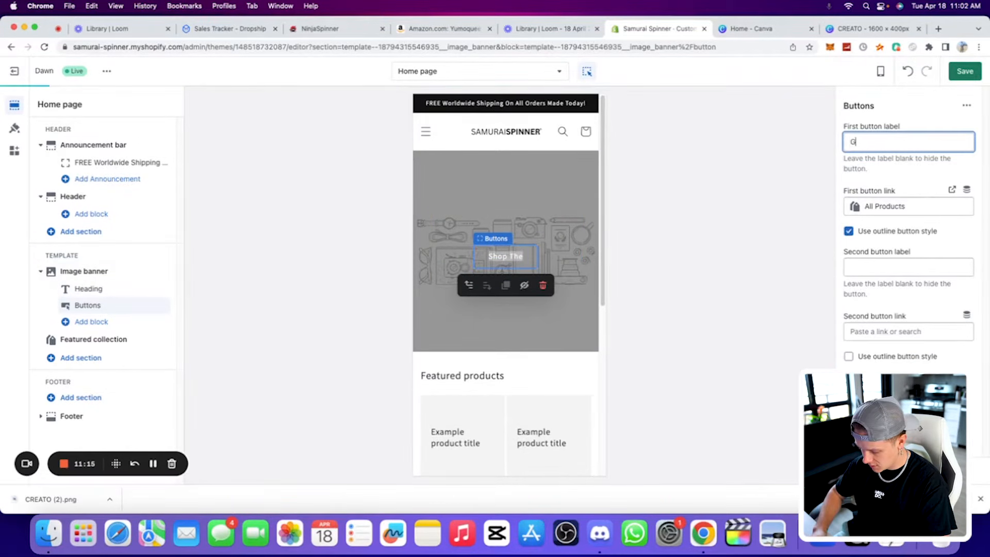
pyautogui.write('et Yours Now!')
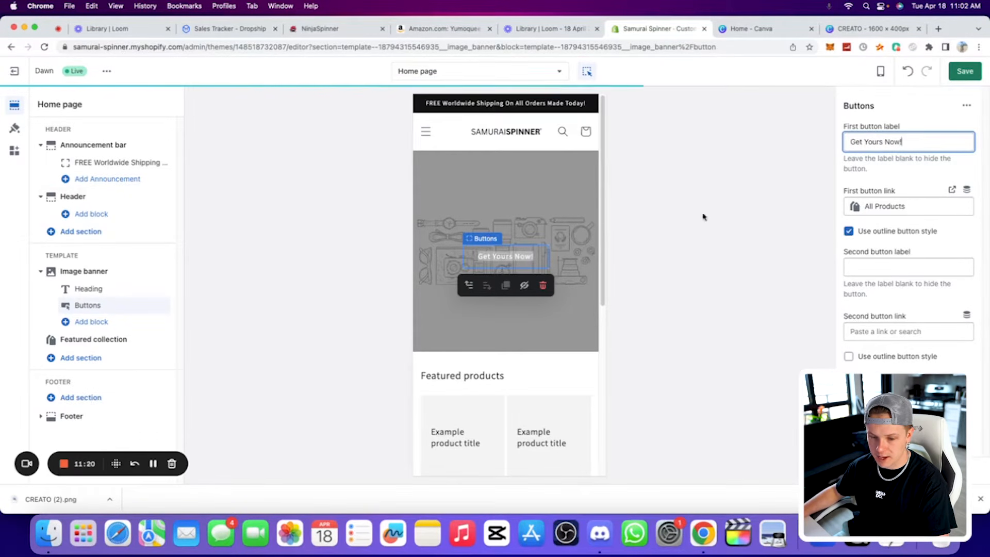
pyautogui.click(826, 208)
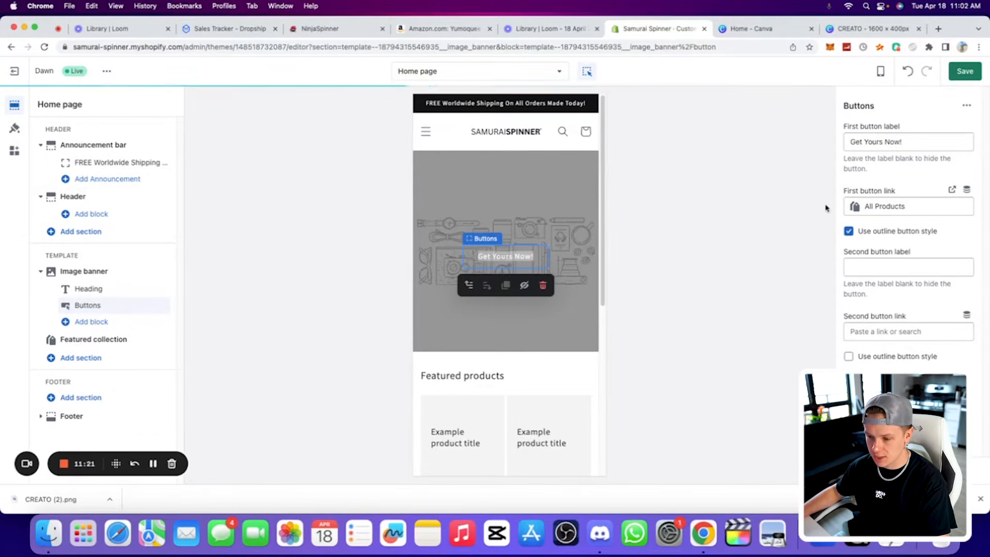
pyautogui.click(971, 75)
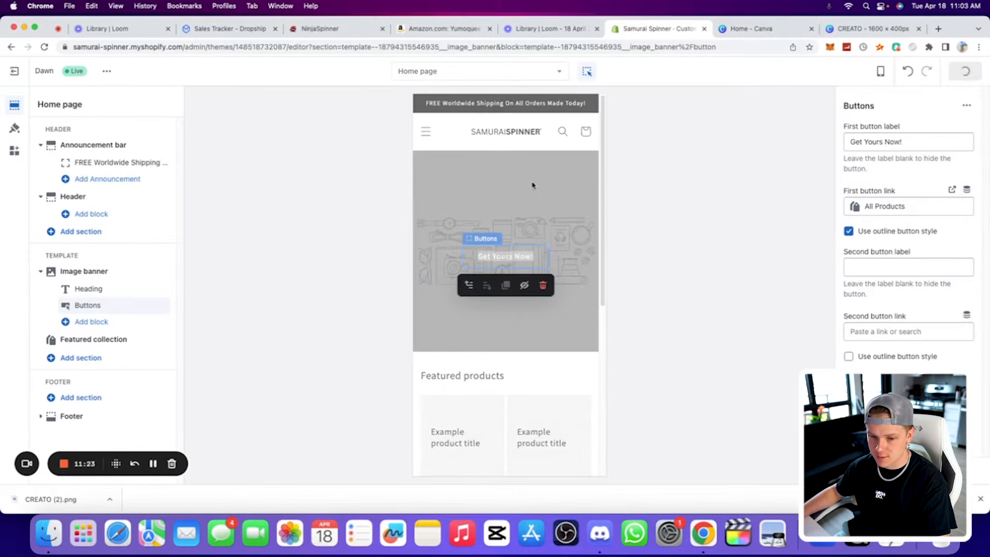
# Browse the store files for an image banner picture and search the free images for "ninja"
pyautogui.click(530, 191)
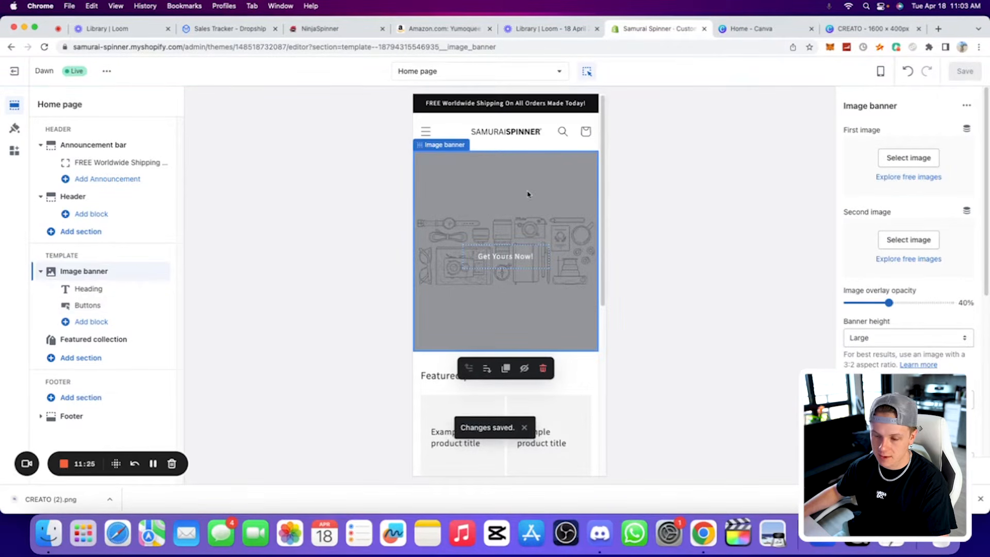
pyautogui.click(867, 151)
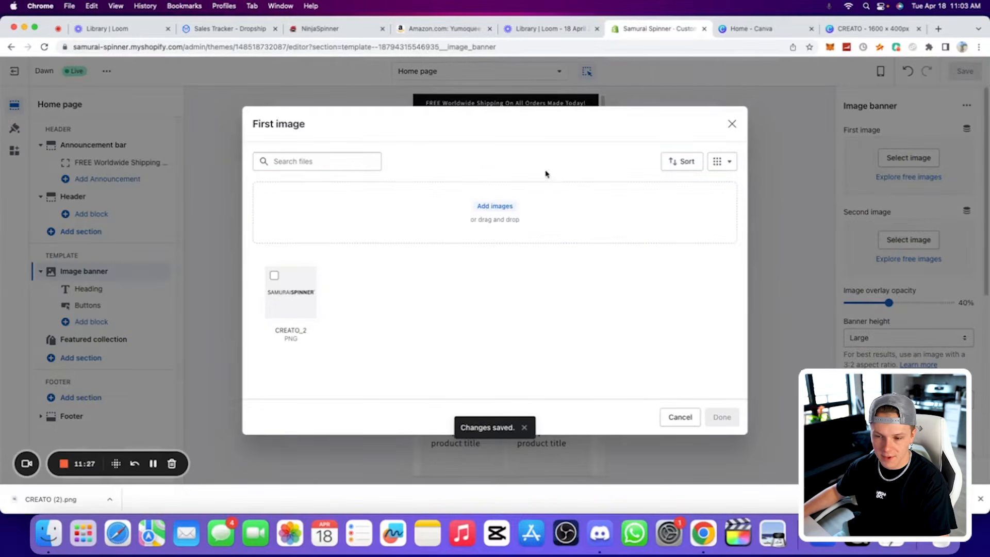
pyautogui.click(722, 161)
pyautogui.click(732, 123)
pyautogui.click(898, 176)
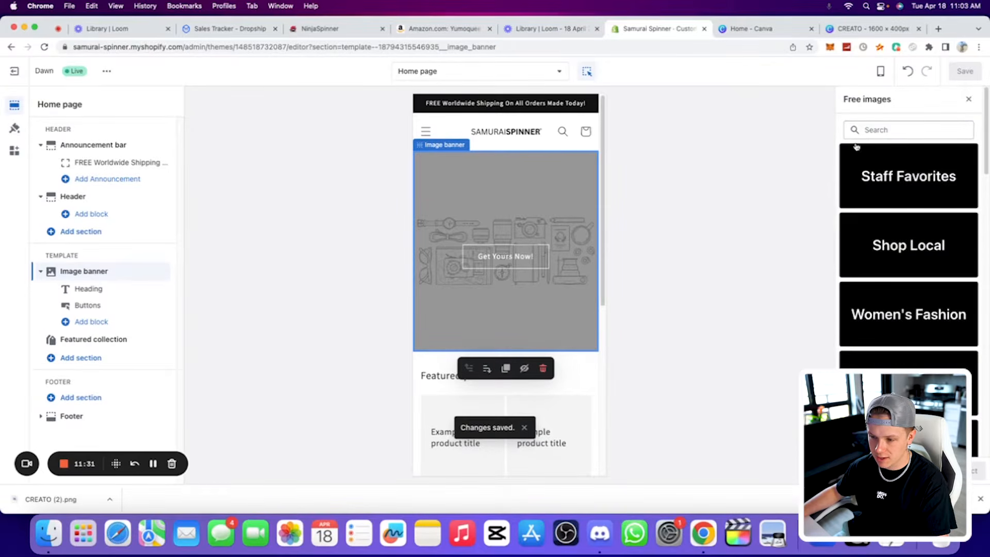
pyautogui.write('ninja')
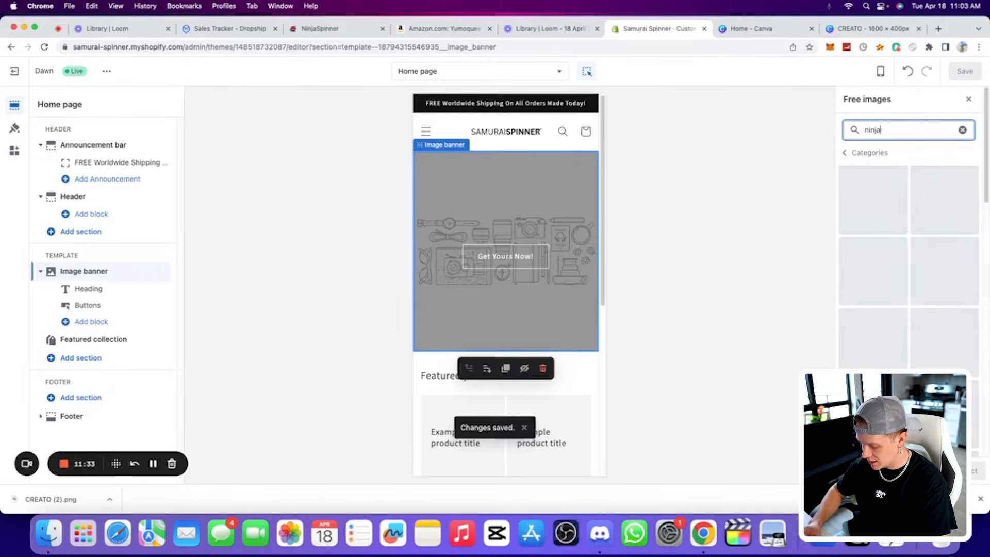
pyautogui.click(963, 131)
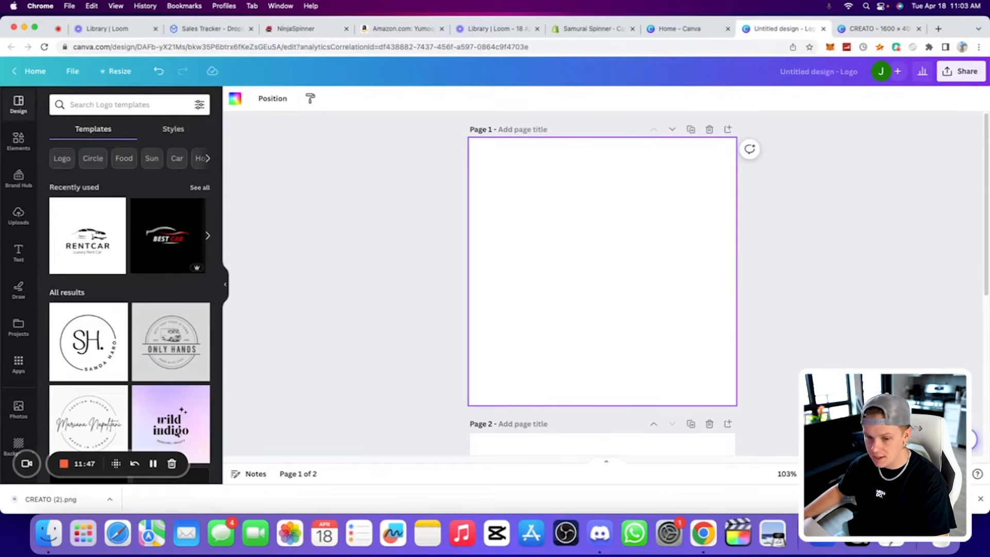
# Switch to the untitled logo design in Canva and search its elements for "ninja"
pyautogui.click(110, 105)
pyautogui.click(19, 141)
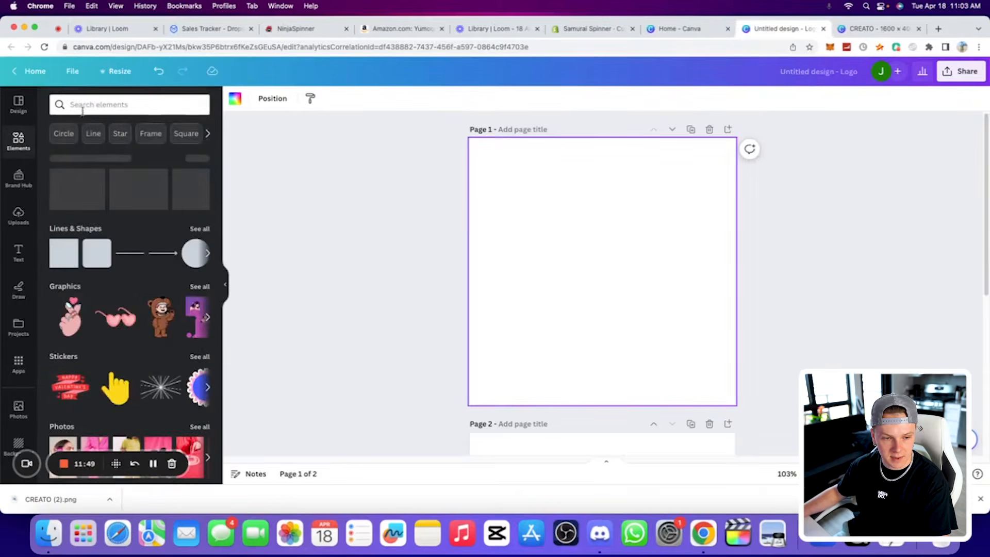
pyautogui.click(87, 105)
pyautogui.write('ninja')
pyautogui.press('Return')
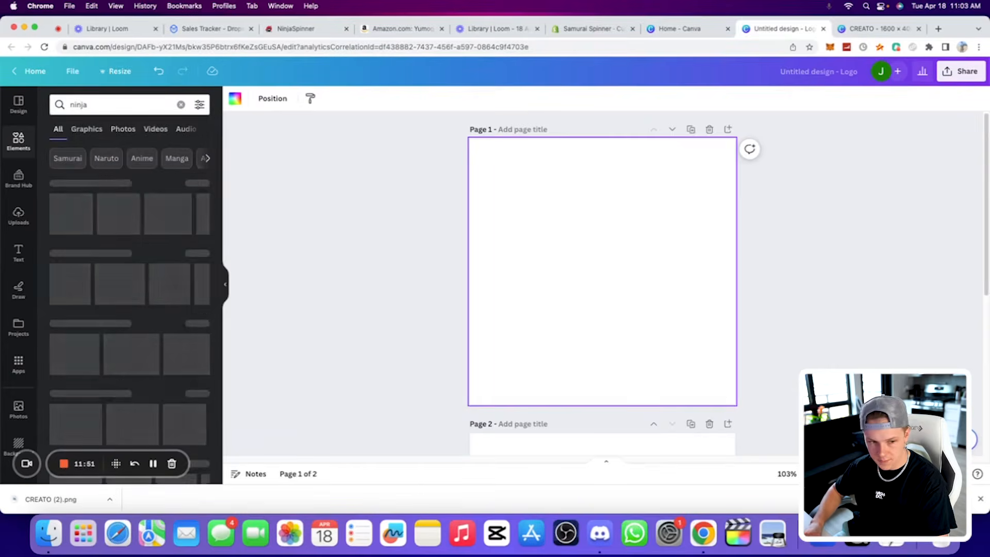
pyautogui.click(198, 183)
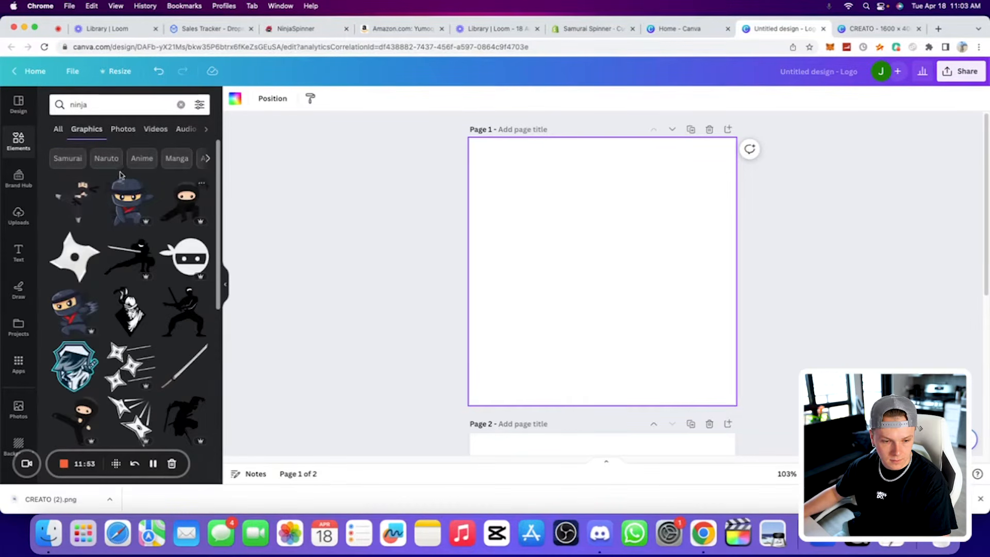
pyautogui.click(59, 129)
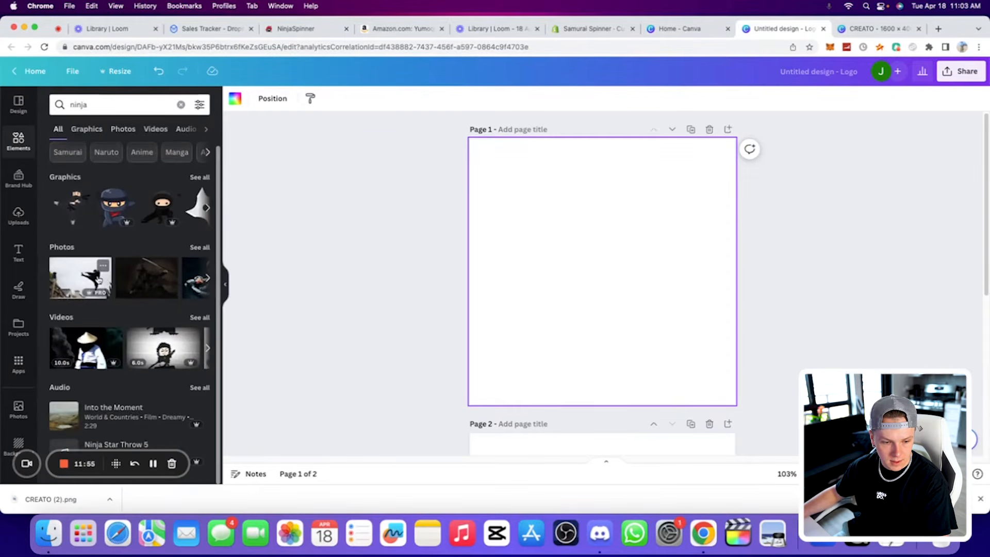
# Place the dark photo of the crouching ninja with a raised sword on page 1 and enlarge it to fill the page
pyautogui.click(101, 273)
pyautogui.press('Delete')
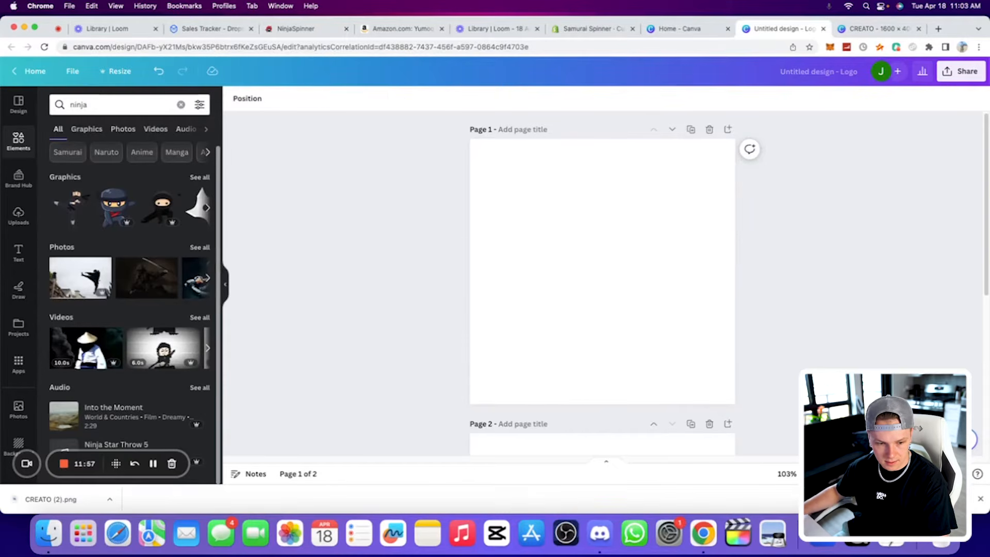
pyautogui.click(169, 275)
pyautogui.moveTo(497, 201); pyautogui.dragTo(384, 175)
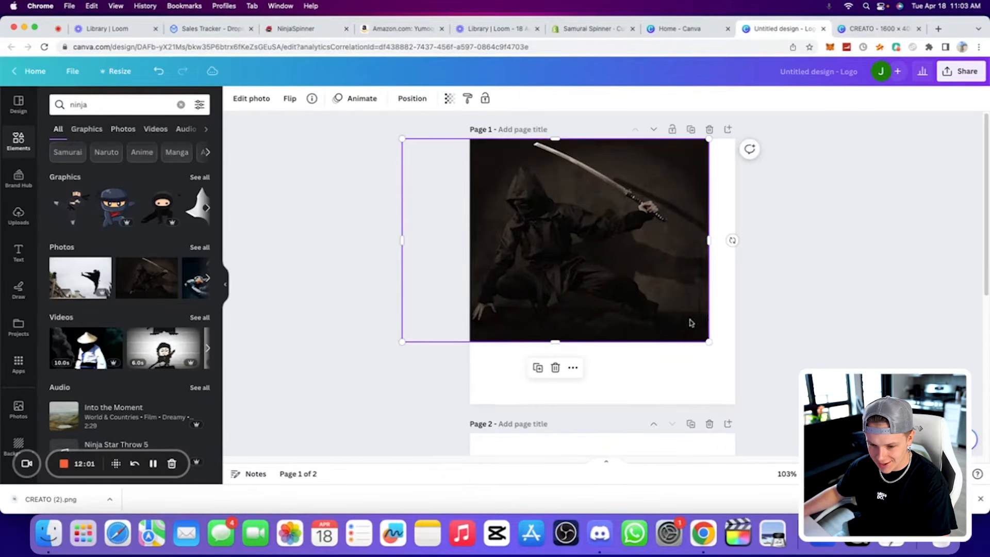
pyautogui.moveTo(710, 341); pyautogui.dragTo(802, 404)
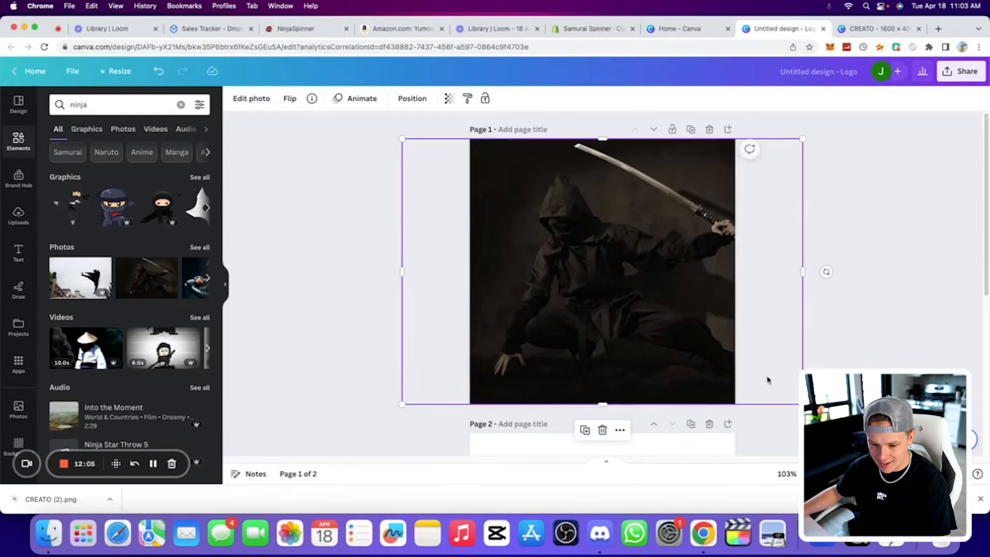
pyautogui.moveTo(735, 370); pyautogui.dragTo(720, 368)
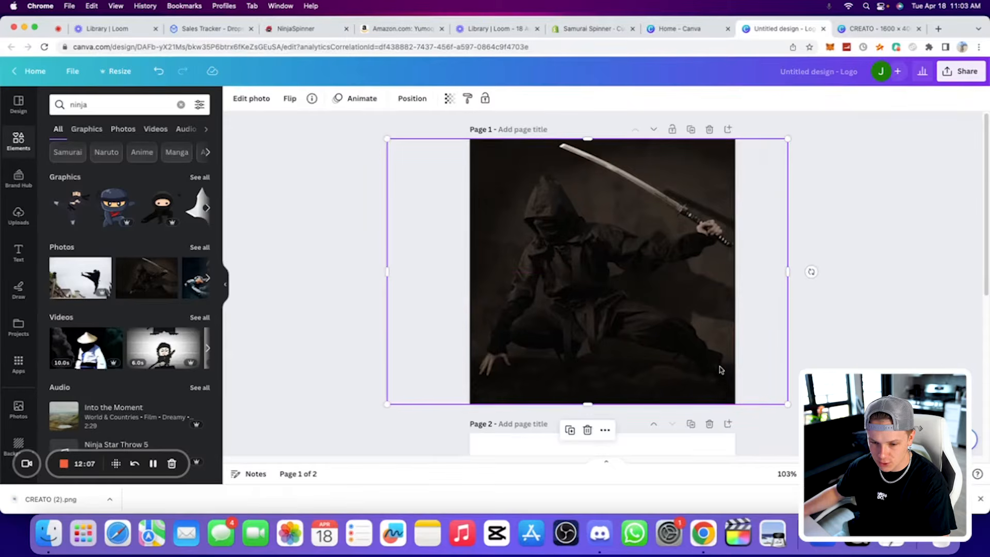
pyautogui.click(830, 336)
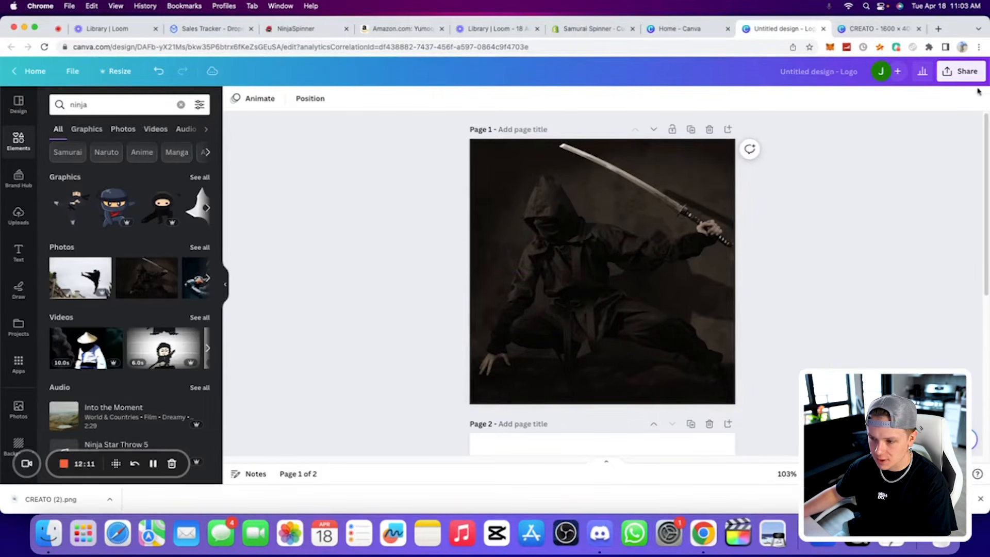
# Download only page 1 of the ninja design as a PNG
pyautogui.click(968, 72)
pyautogui.click(866, 332)
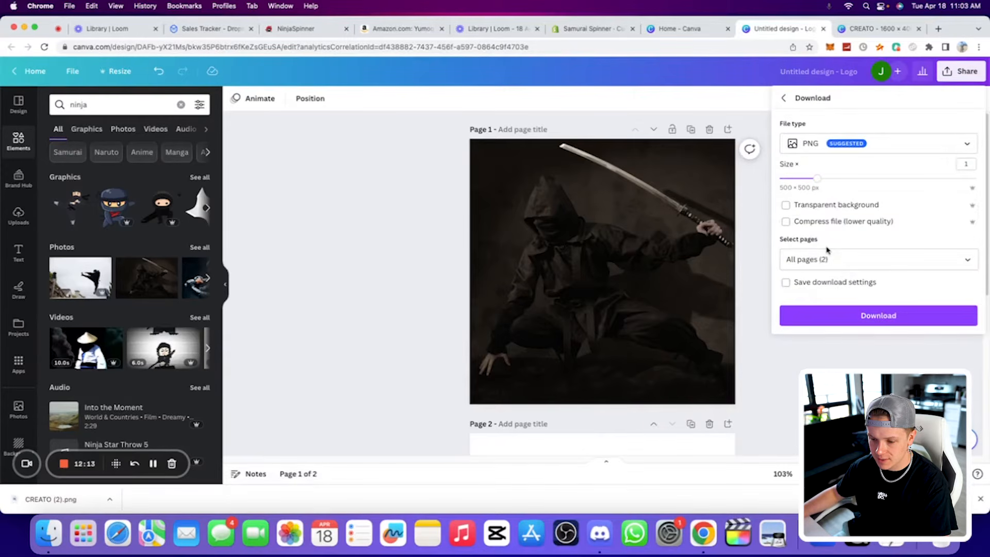
pyautogui.click(833, 258)
pyautogui.click(847, 319)
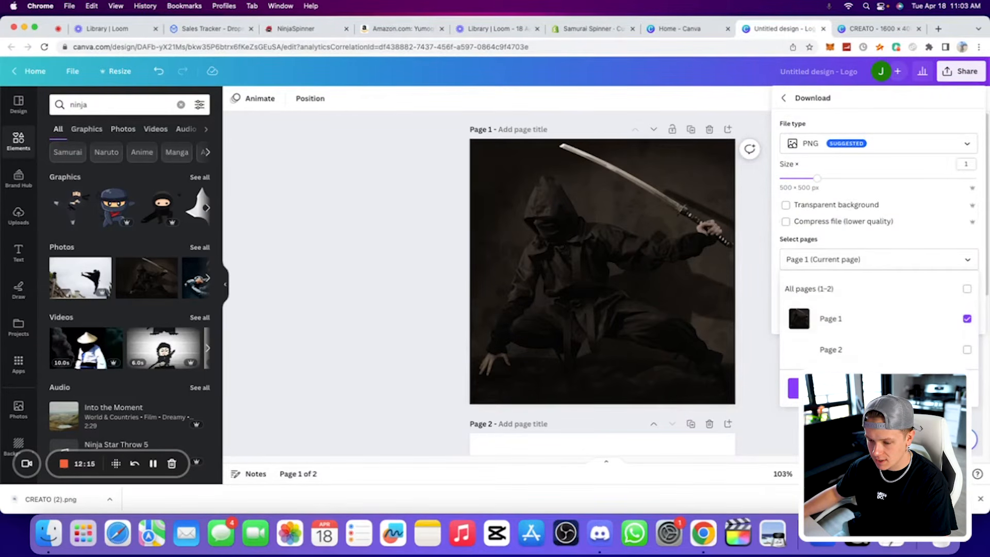
pyautogui.click(826, 388)
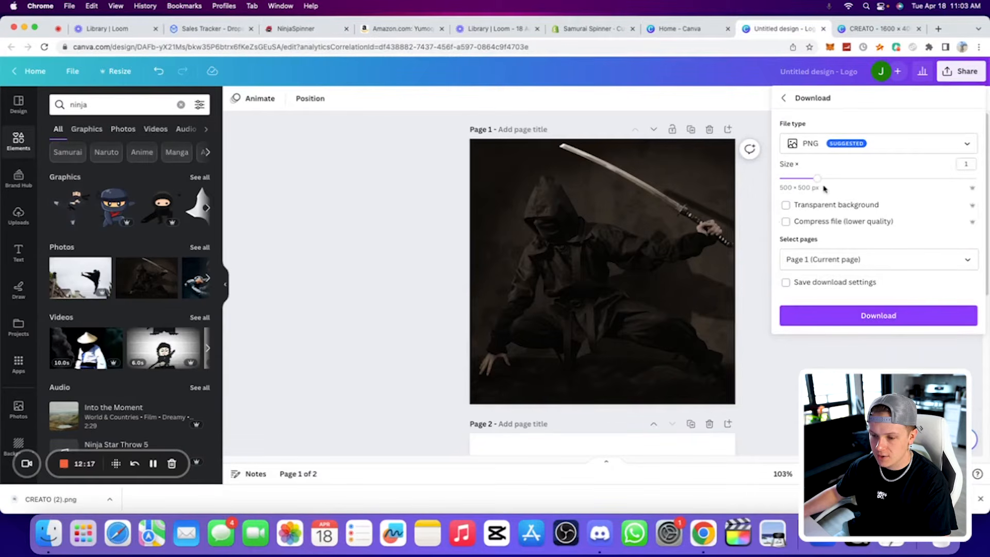
pyautogui.click(837, 310)
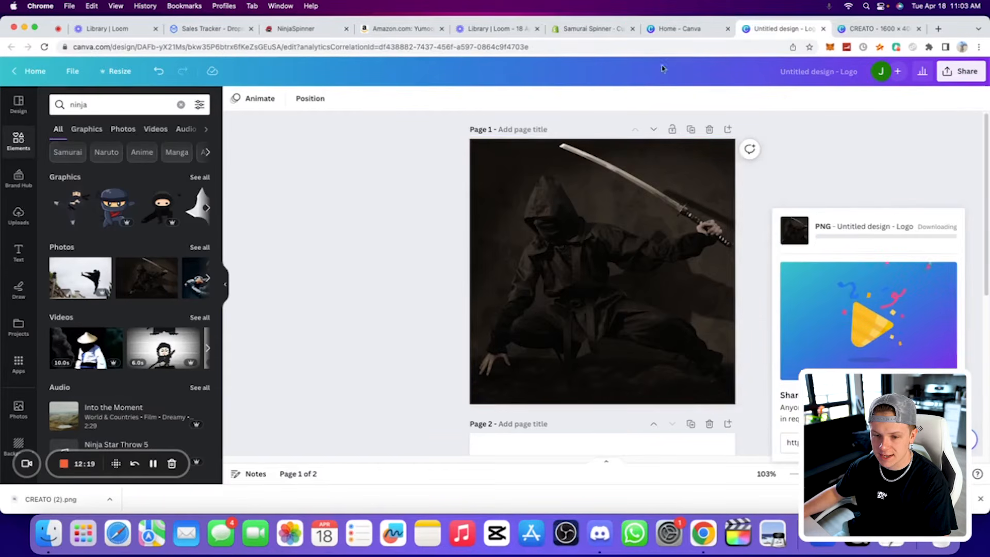
# Switch to the Shopify theme editor, upload Untitled design.png as the image banner's first image, and save the theme
pyautogui.click(597, 30)
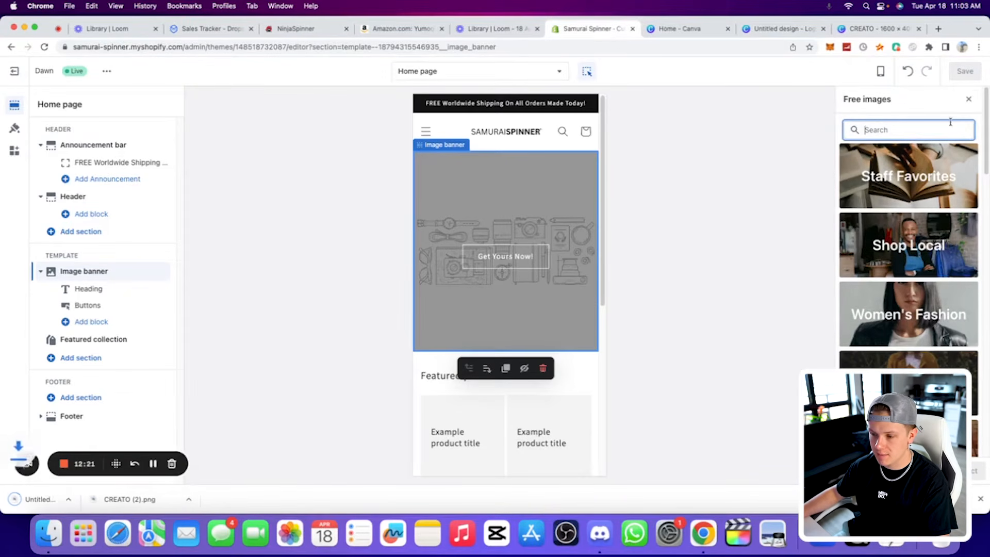
pyautogui.click(967, 101)
pyautogui.click(892, 158)
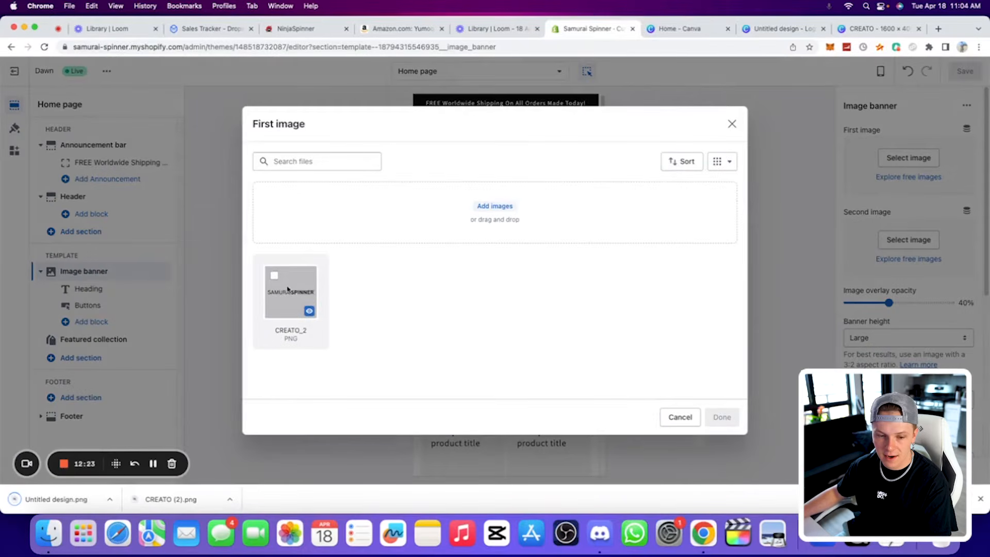
pyautogui.moveTo(56, 499); pyautogui.dragTo(407, 307)
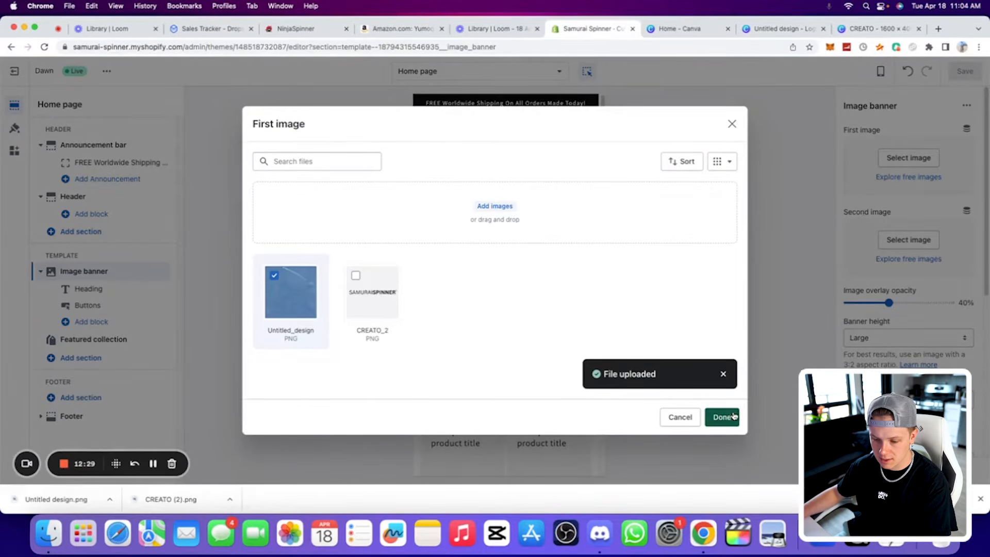
pyautogui.click(723, 417)
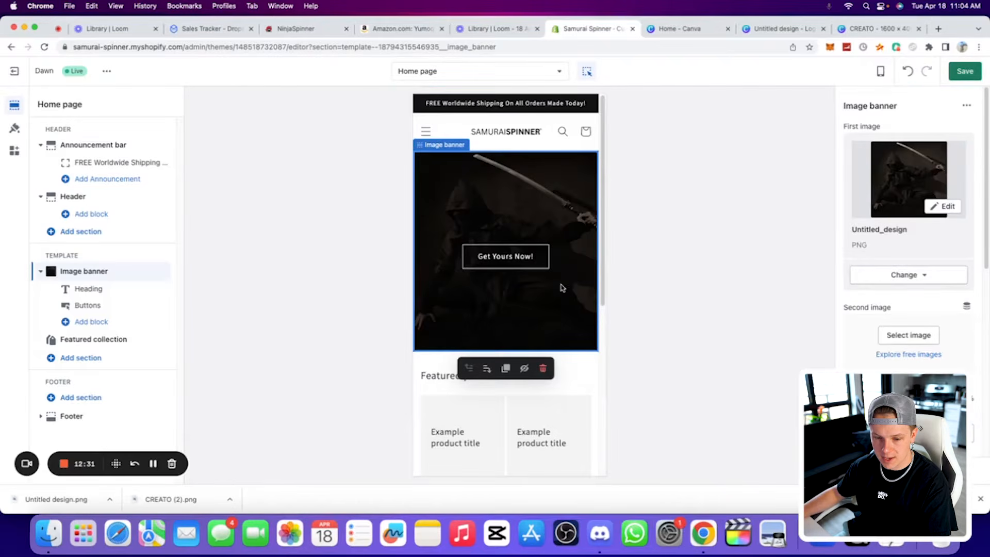
pyautogui.click(970, 75)
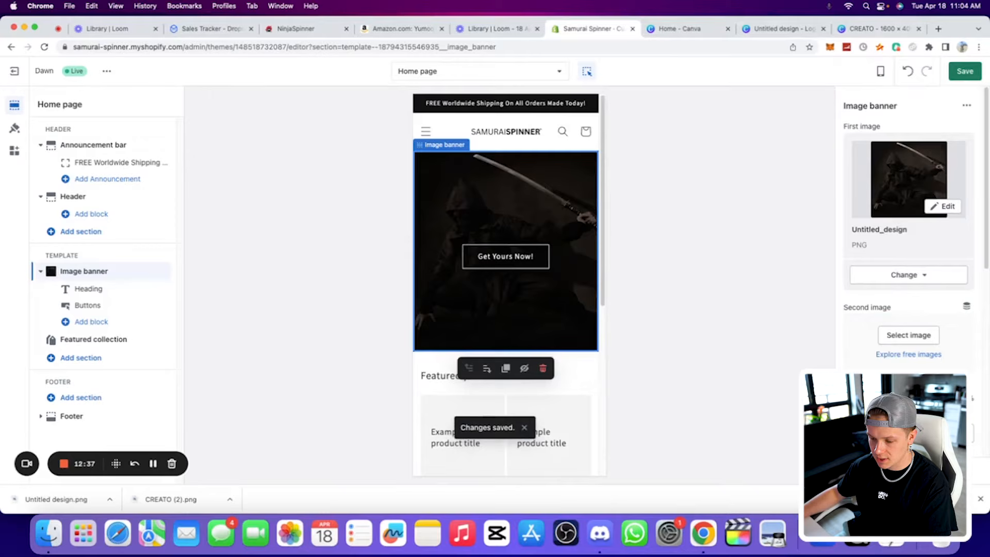
pyautogui.rightClick(855, 336)
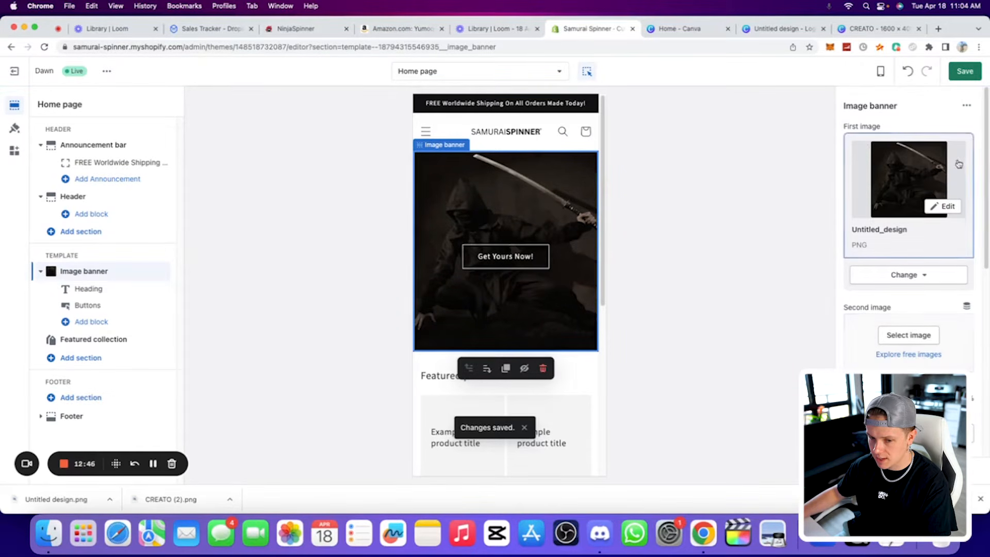
# Remove the Featured collection section from the home page template
pyautogui.scroll(-4, 426, 302)
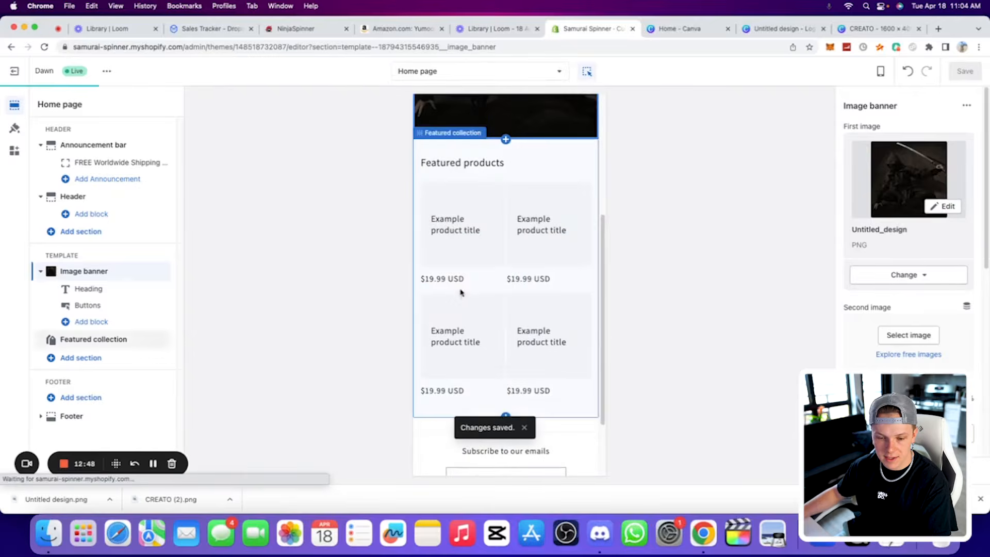
pyautogui.click(89, 336)
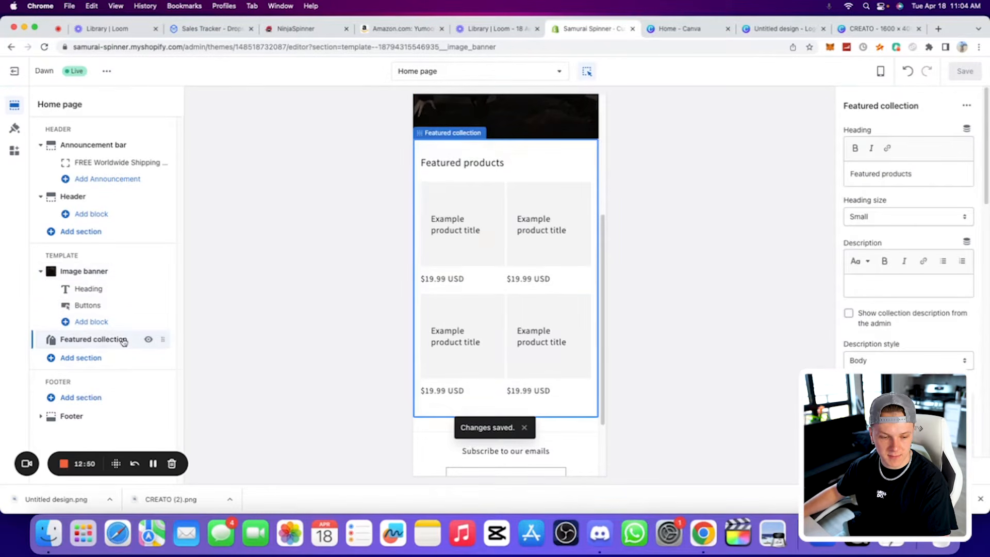
pyautogui.scroll(-5, 878, 255)
pyautogui.click(920, 429)
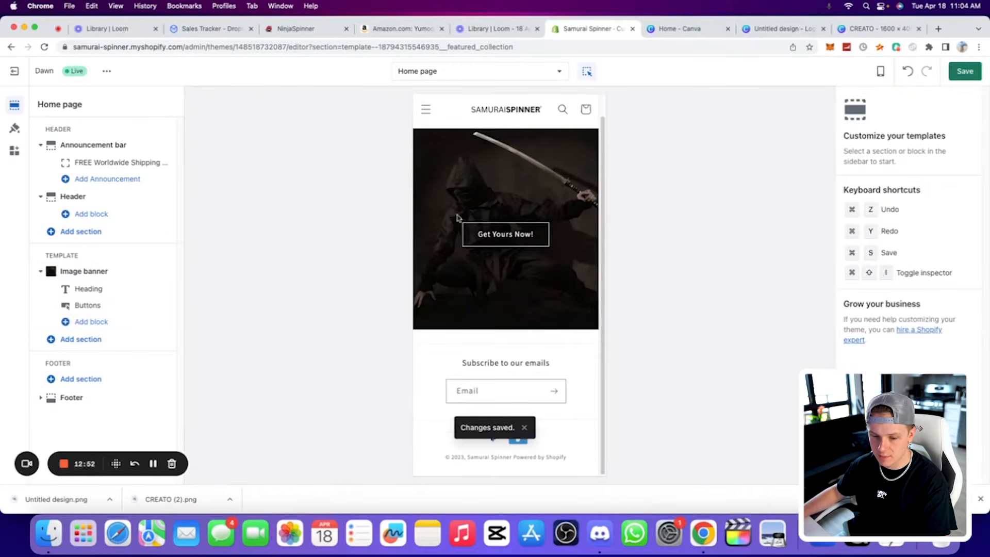
# Add a Featured product section below the image banner on the home page and save the theme
pyautogui.click(91, 338)
pyautogui.click(219, 239)
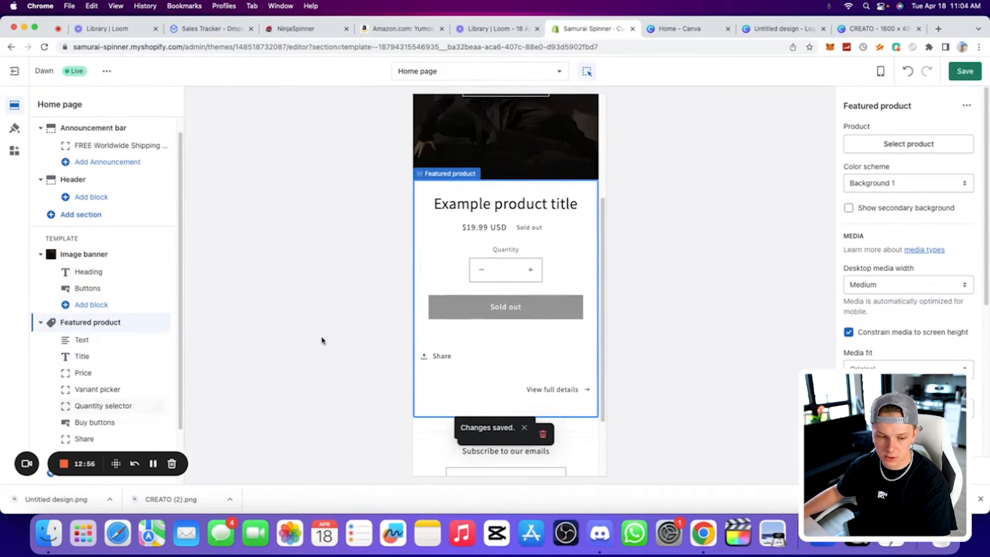
pyautogui.scroll(-3, 110, 343)
pyautogui.click(964, 72)
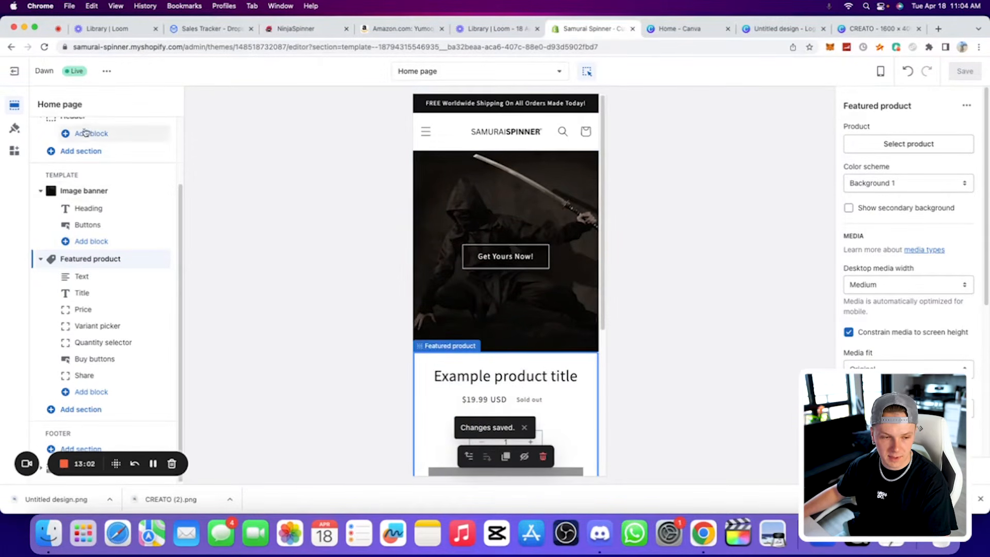
# Exit the theme editor and search the Shopify App Store for "dsers"
pyautogui.click(14, 71)
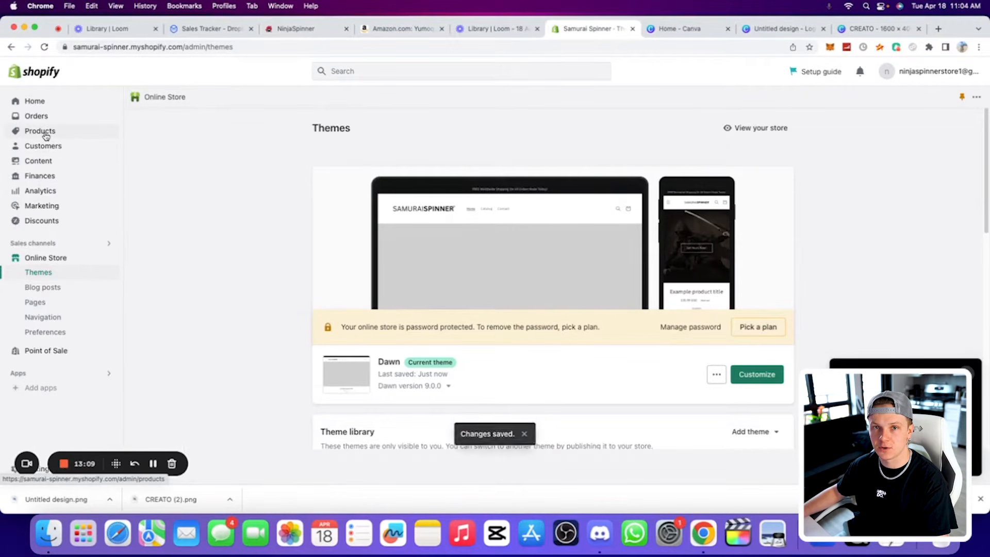
pyautogui.click(53, 386)
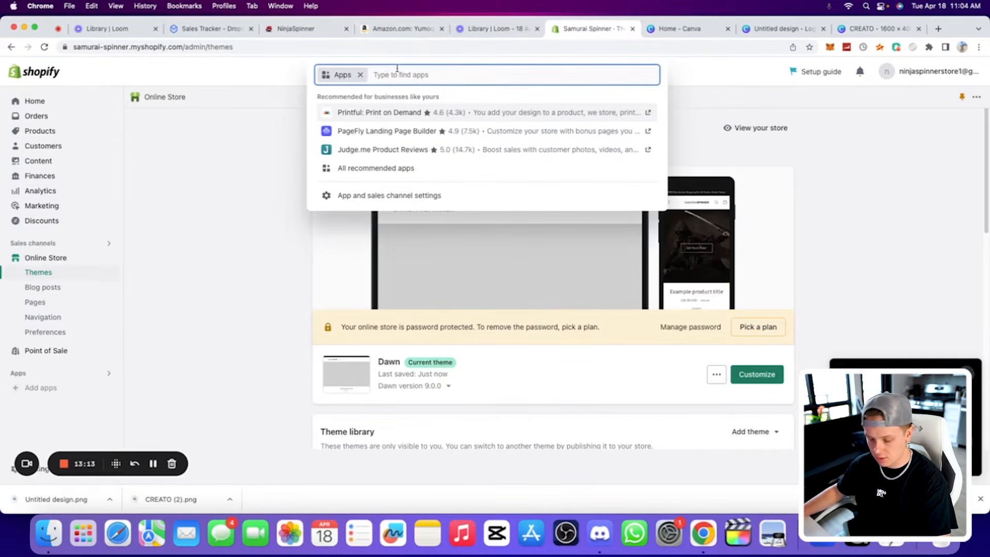
pyautogui.write('dsers')
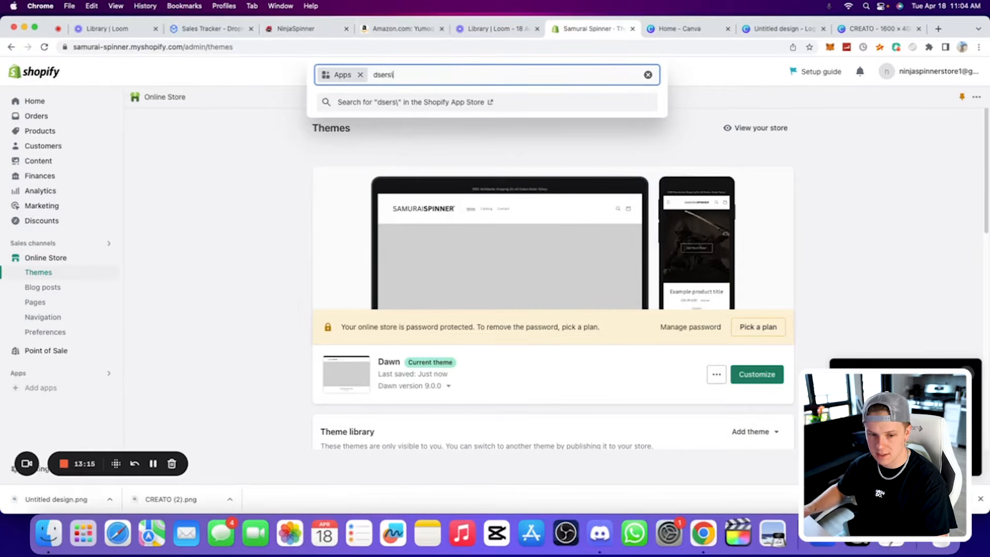
pyautogui.press('Return')
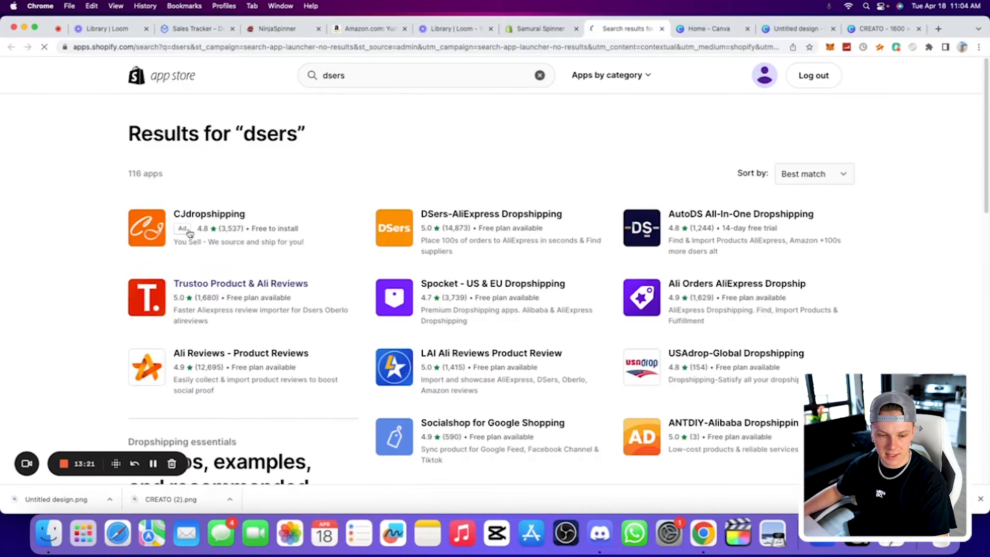
# Add the DSers-AliExpress Dropshipping app and approve its installation on the Samurai Spinner store
pyautogui.click(515, 233)
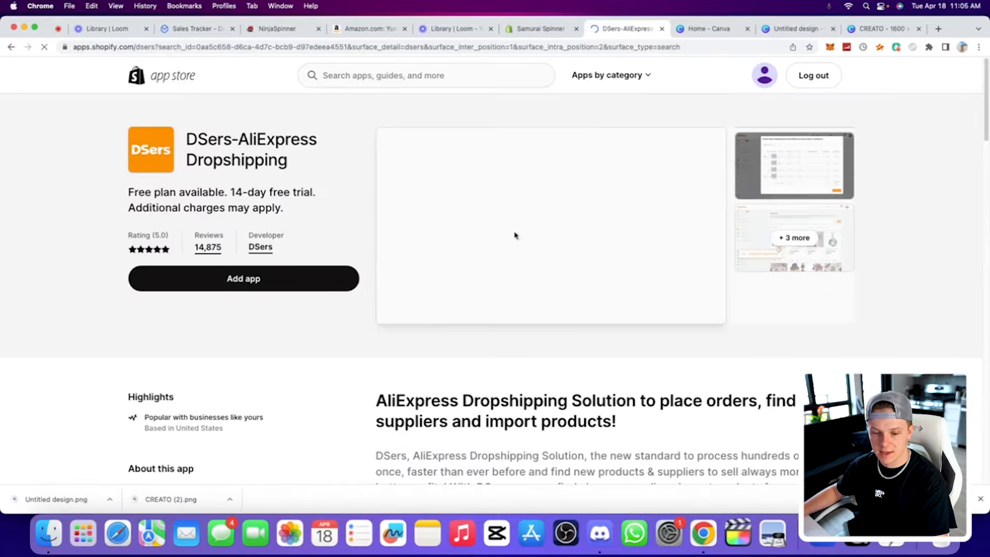
pyautogui.click(255, 289)
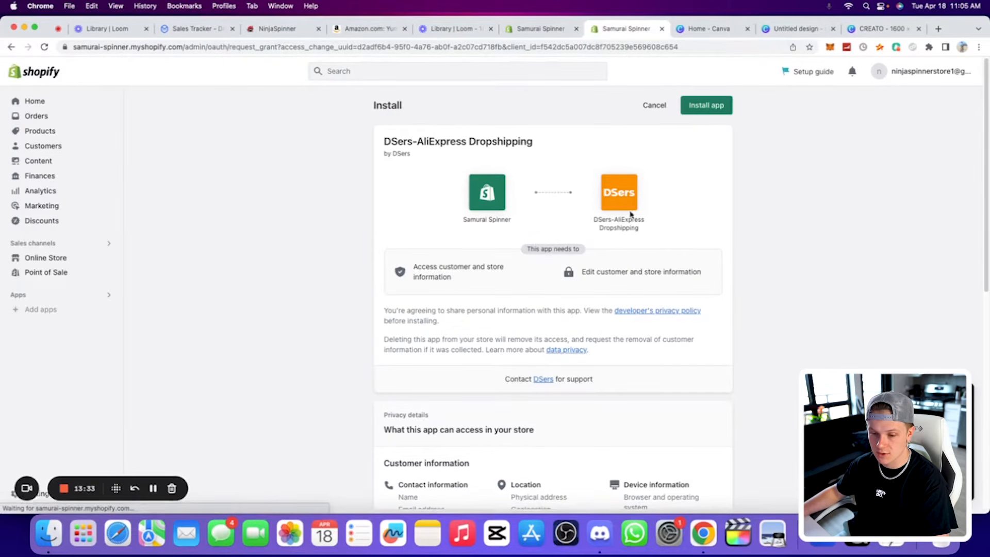
pyautogui.click(695, 104)
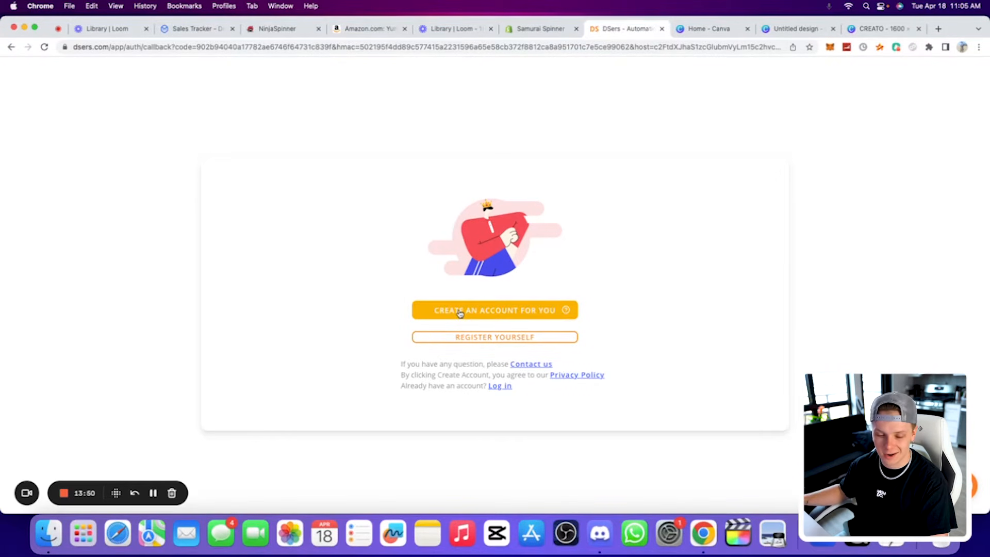
# Choose to register a DSers account yourself and start with the free Basic plan
pyautogui.click(497, 337)
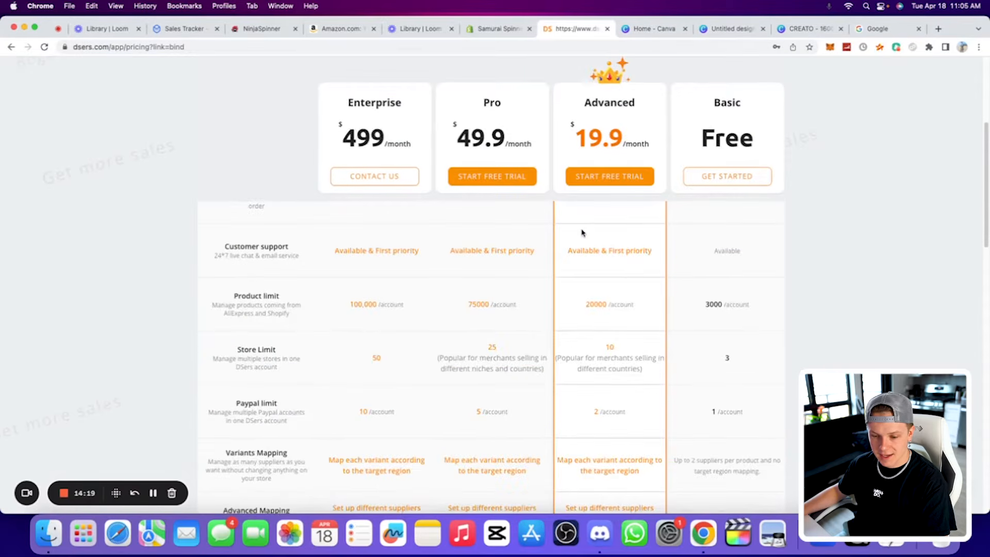
pyautogui.scroll(-4, 583, 227)
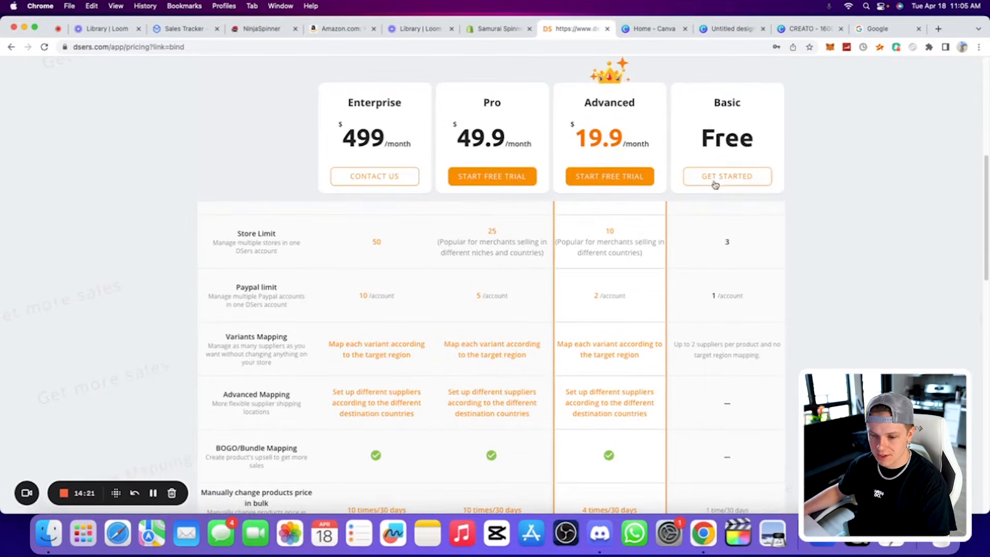
pyautogui.click(716, 185)
# Link AliExpress to the DSers account and authorize the access
pyautogui.click(276, 272)
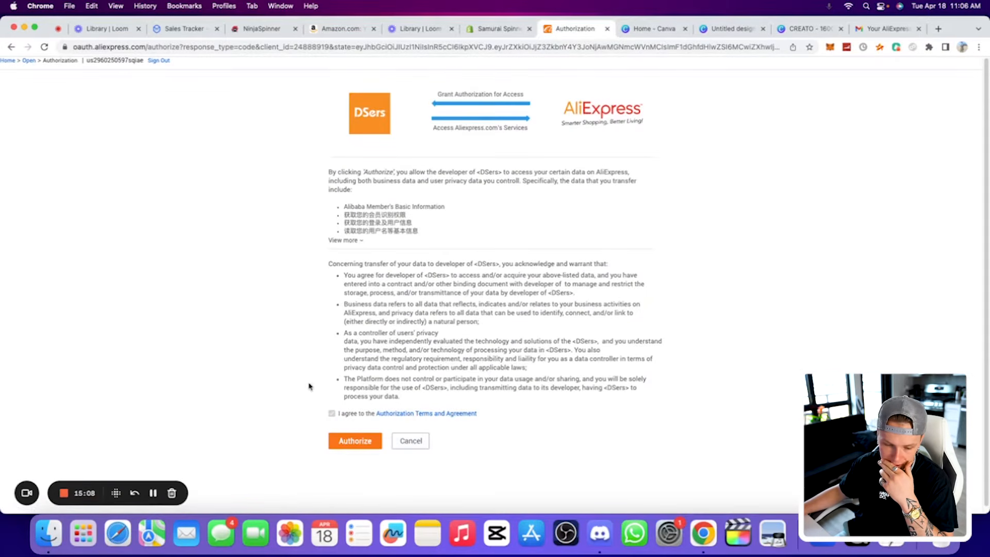
pyautogui.click(340, 439)
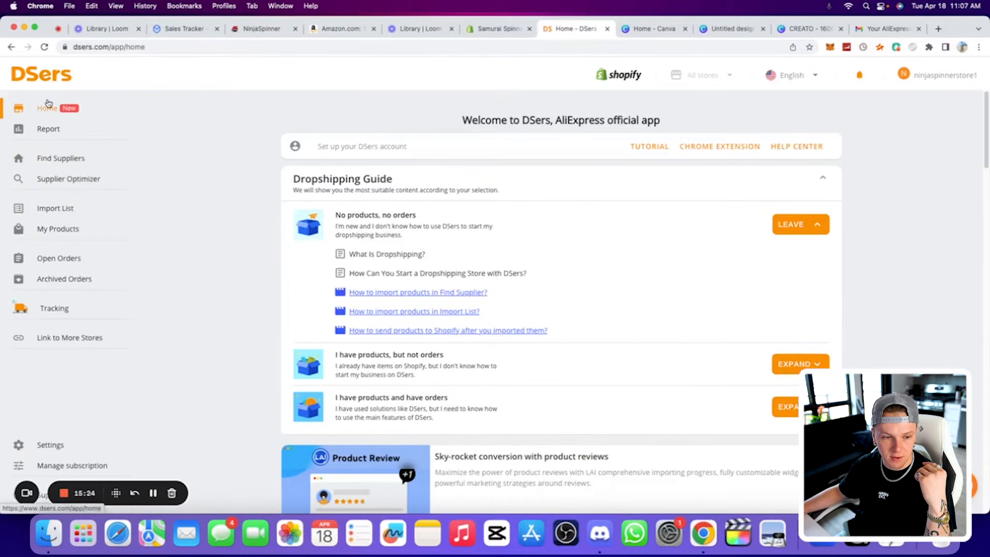
# Look through the DSers home page and collapse the Dropshipping Guide
pyautogui.scroll(-10, 764, 164)
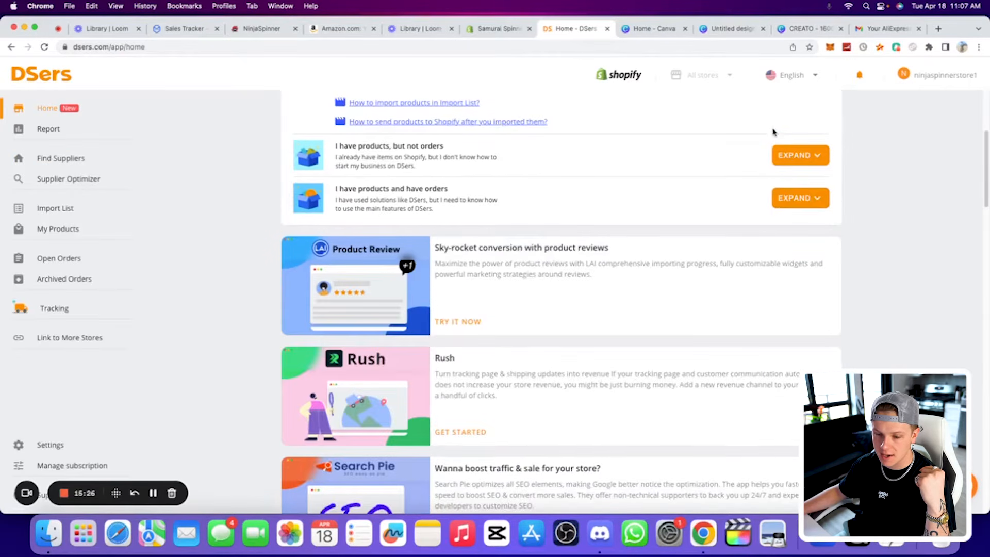
pyautogui.scroll(10, 765, 241)
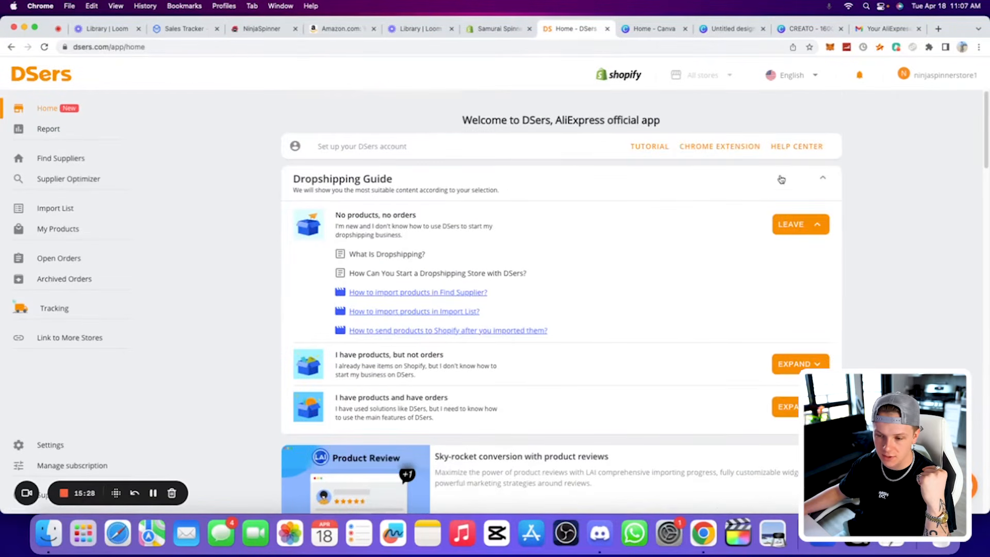
pyautogui.click(793, 174)
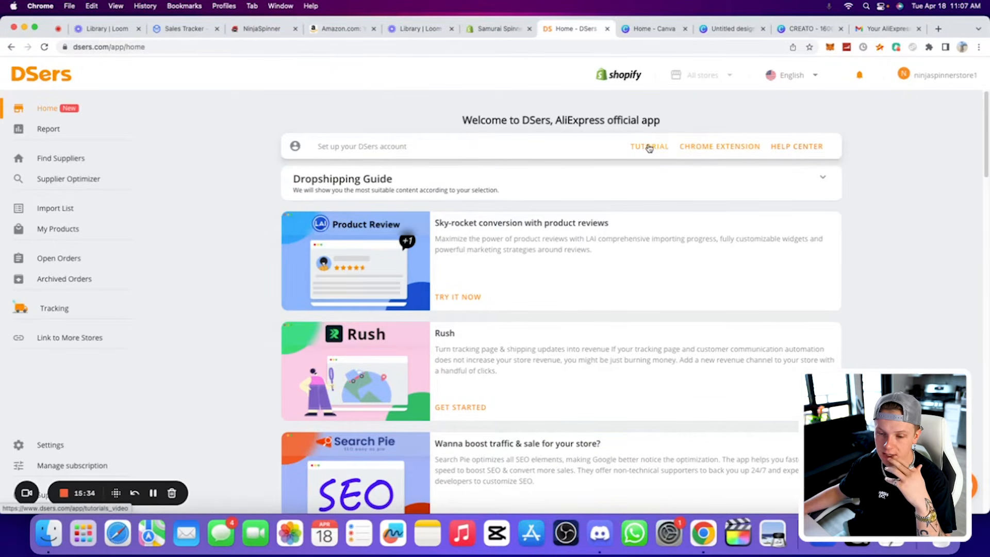
# Open the DSers supplier finder and search the AliExpress products for "keyring spinner"
pyautogui.click(98, 181)
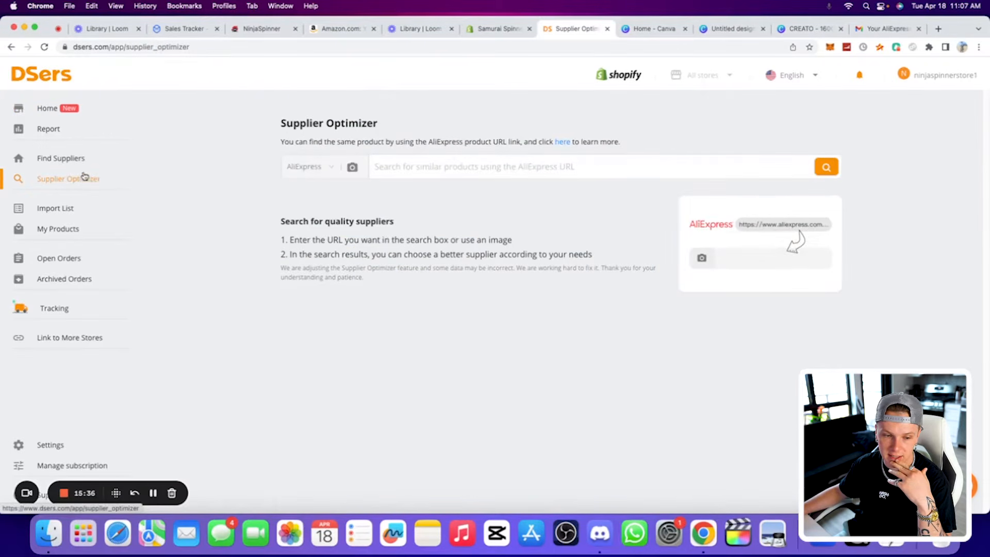
pyautogui.click(72, 156)
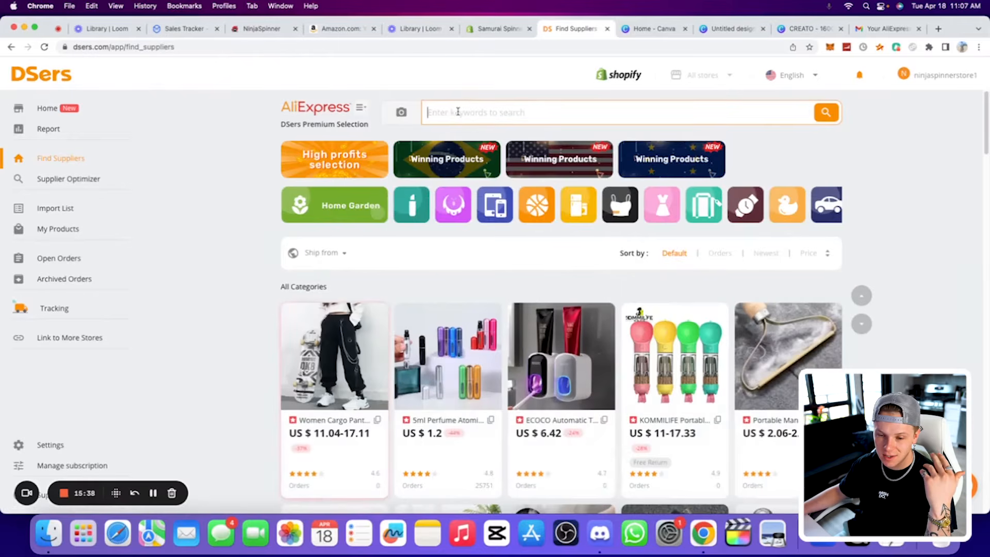
pyautogui.click(460, 110)
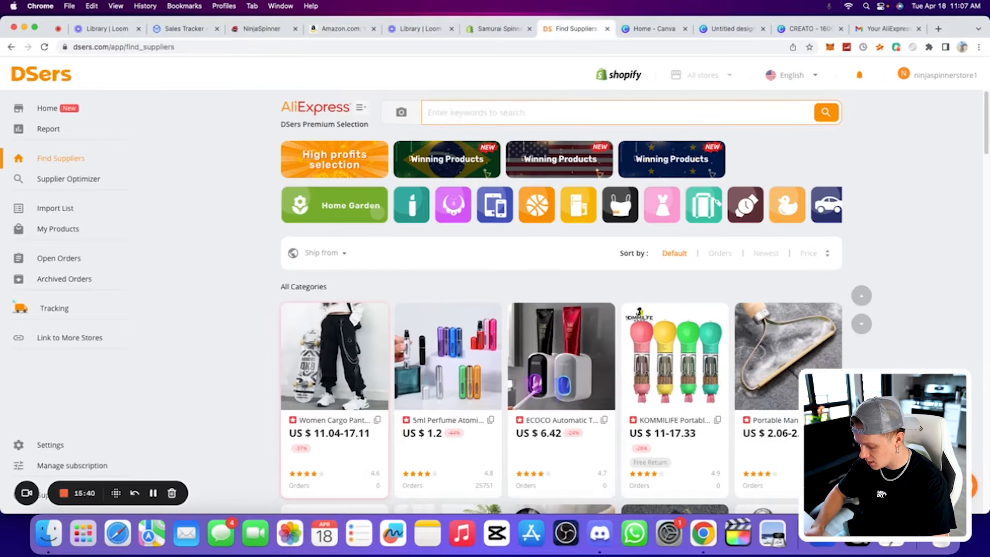
pyautogui.write('keyring spinner')
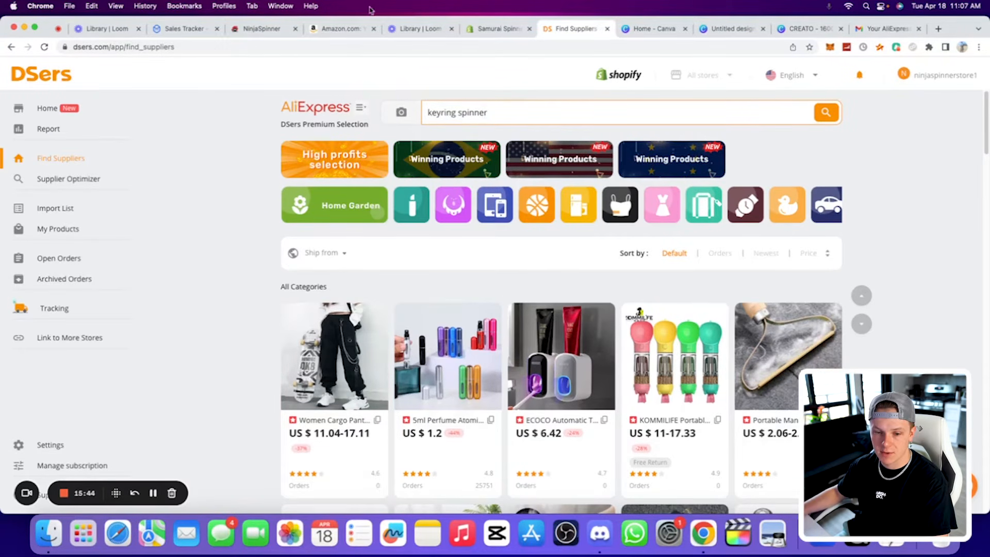
pyautogui.press('Return')
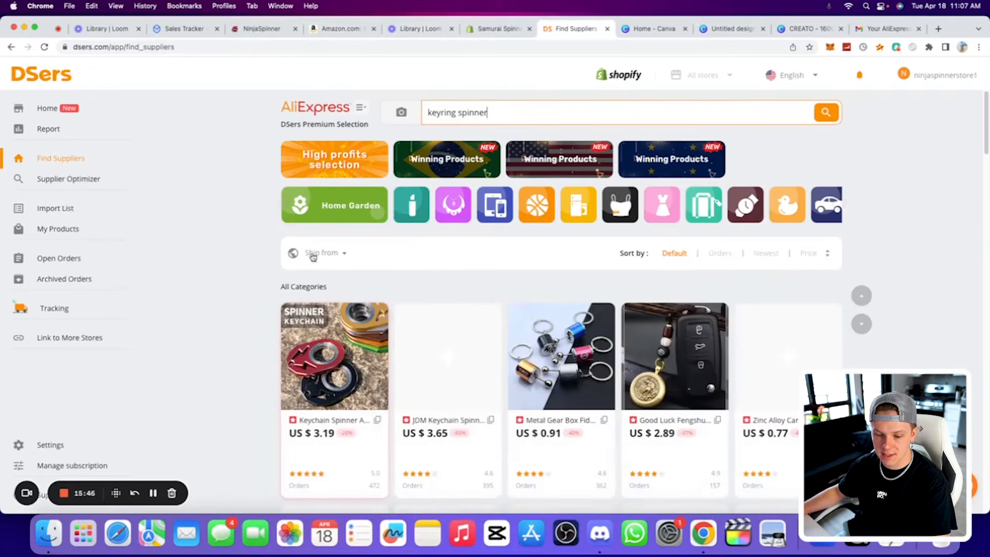
# Examine the keyring spinner search results for a keychain spinner suitable for the store
pyautogui.scroll(-5, 476, 252)
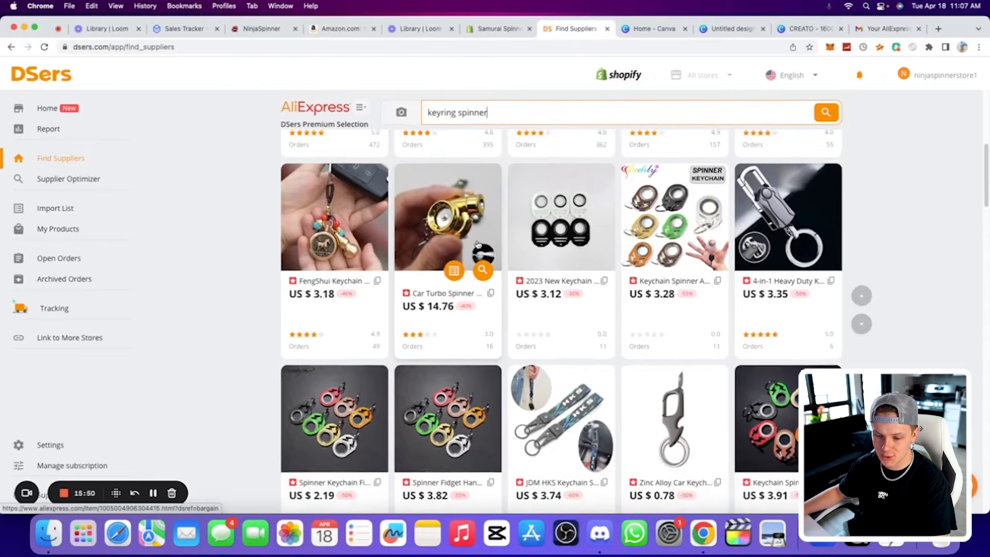
pyautogui.scroll(-10, 516, 273)
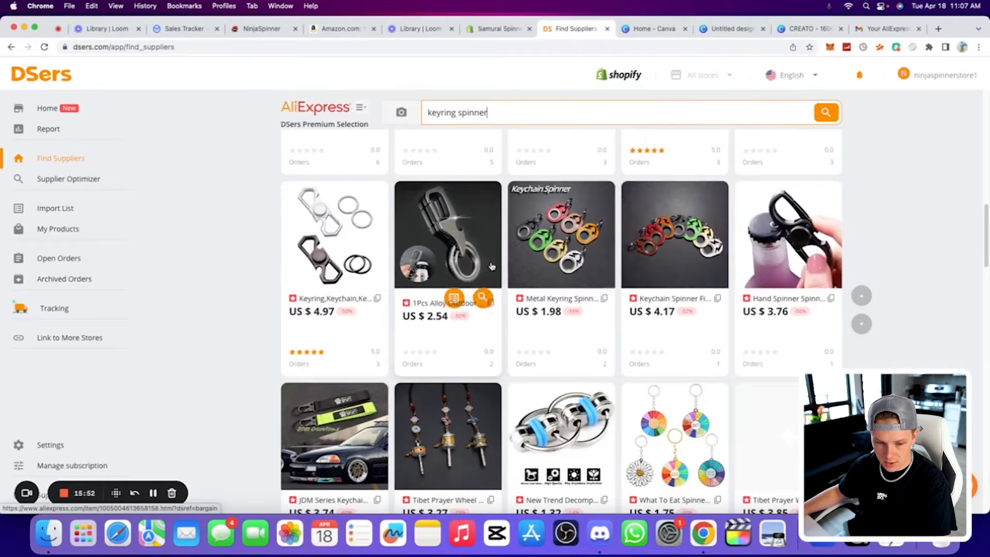
pyautogui.scroll(-5, 547, 261)
pyautogui.scroll(-5, 510, 248)
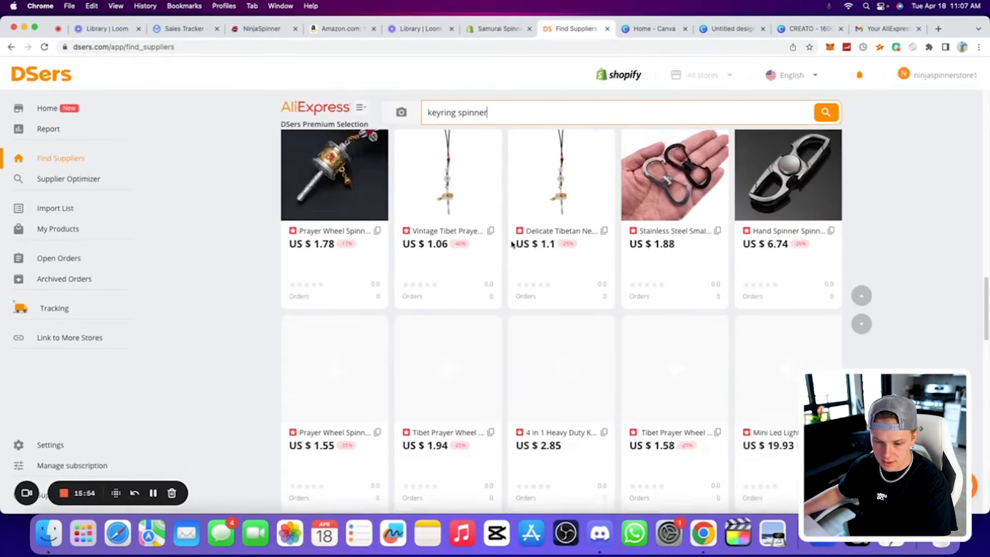
pyautogui.scroll(-10, 516, 245)
pyautogui.scroll(-5, 534, 237)
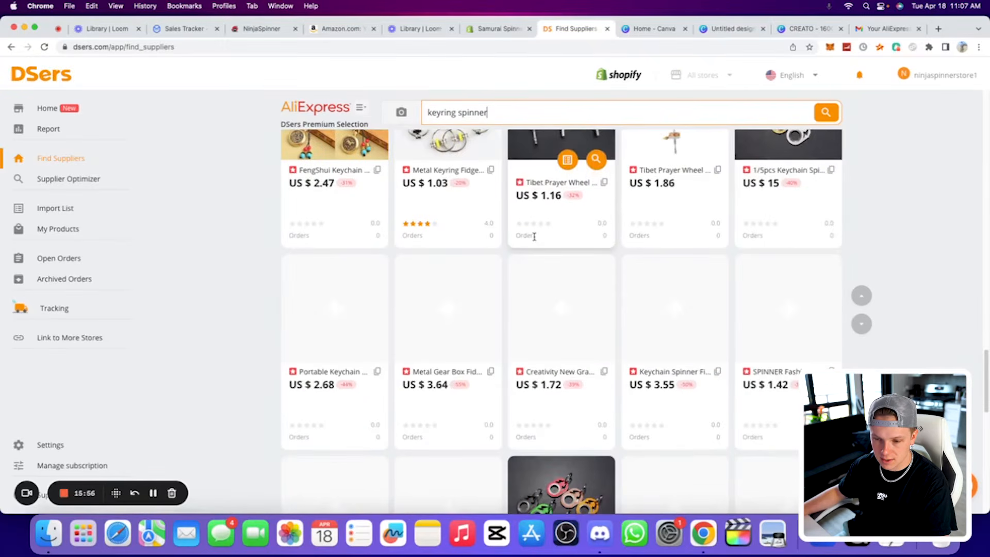
pyautogui.scroll(5, 670, 309)
pyautogui.scroll(-5, 623, 249)
pyautogui.scroll(-10, 622, 247)
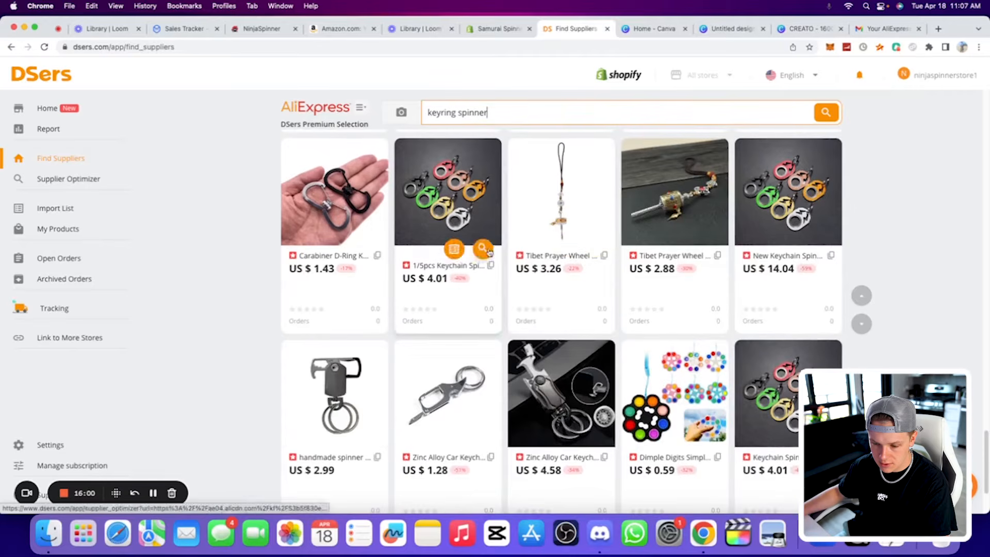
# Search the AliExpress supplier products for "ninja keyring" and look through the results for a suitable spinner
pyautogui.scroll(-5, 464, 243)
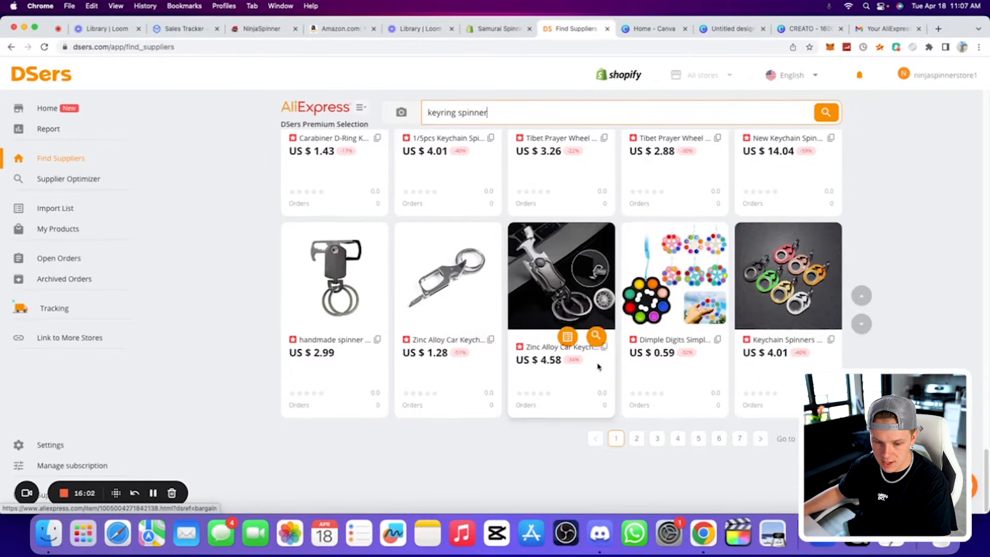
pyautogui.click(636, 439)
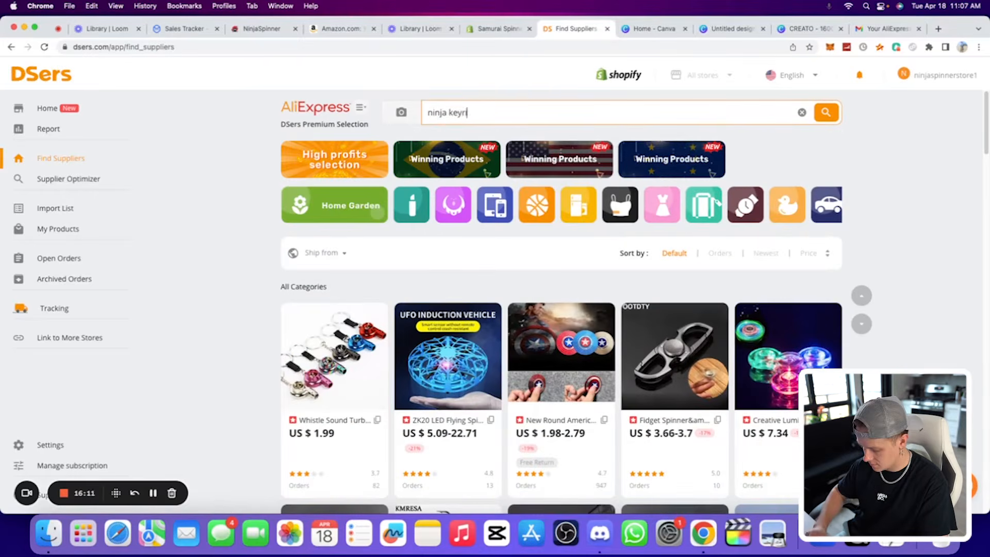
pyautogui.scroll(-10, 504, 179)
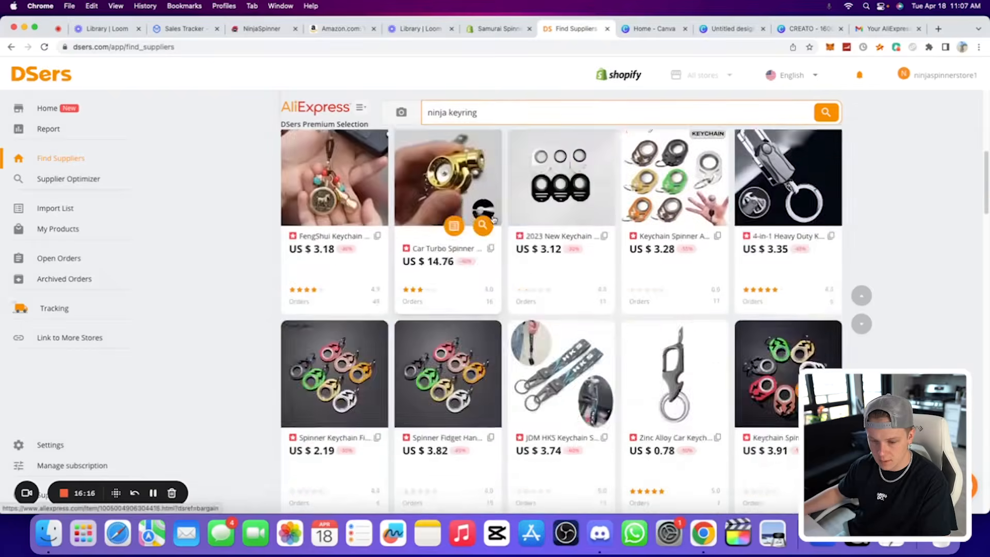
pyautogui.scroll(-5, 504, 179)
# Search again for "keyring spinner" and add the US $1.98 Metal Keyring Spinner to the import list
pyautogui.write('spinner')
pyautogui.press('Return')
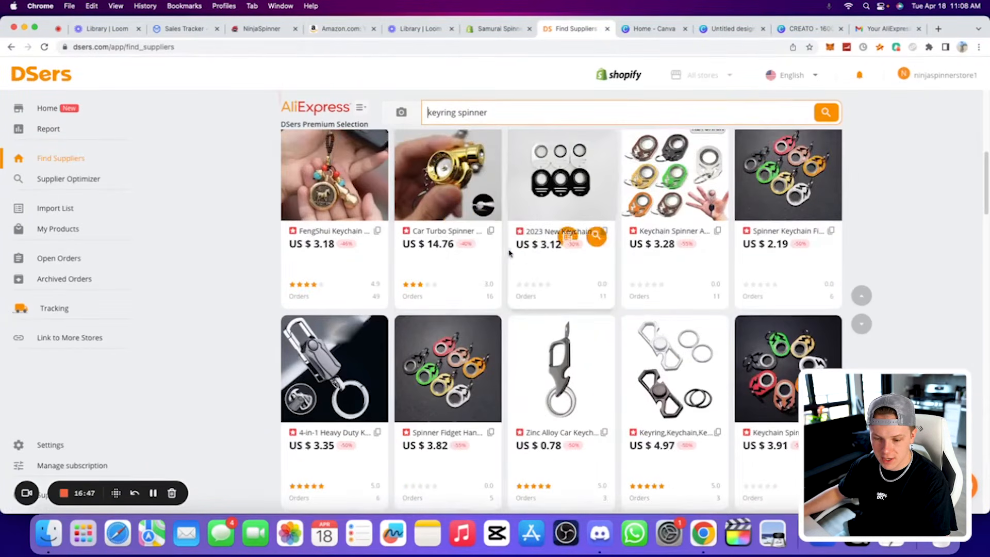
pyautogui.scroll(-4, 508, 250)
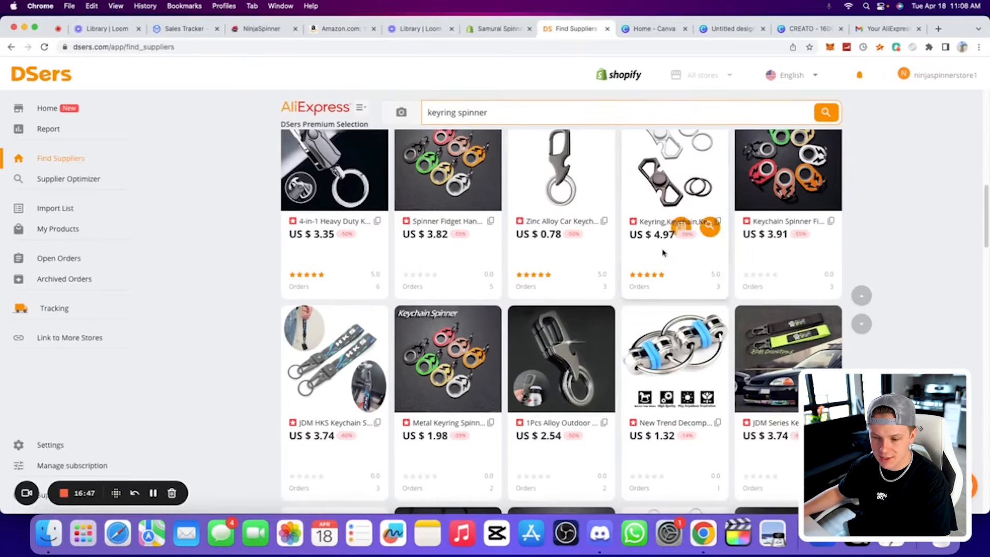
pyautogui.scroll(-4, 531, 232)
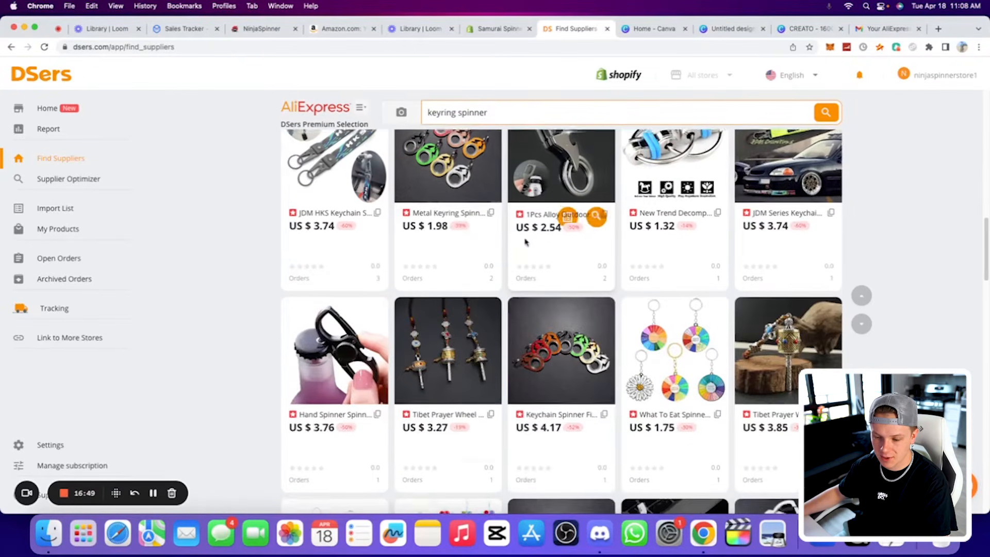
pyautogui.scroll(2, 525, 238)
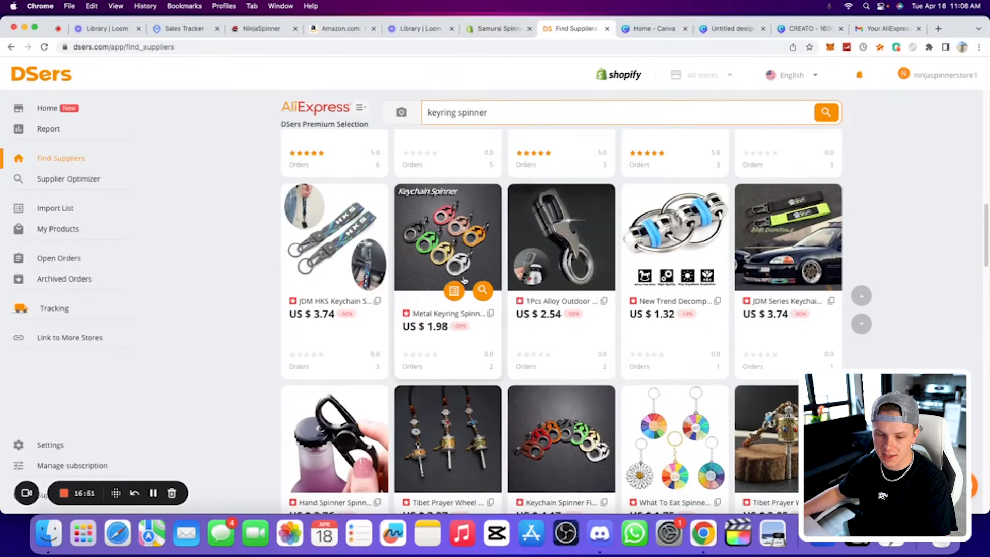
pyautogui.click(454, 291)
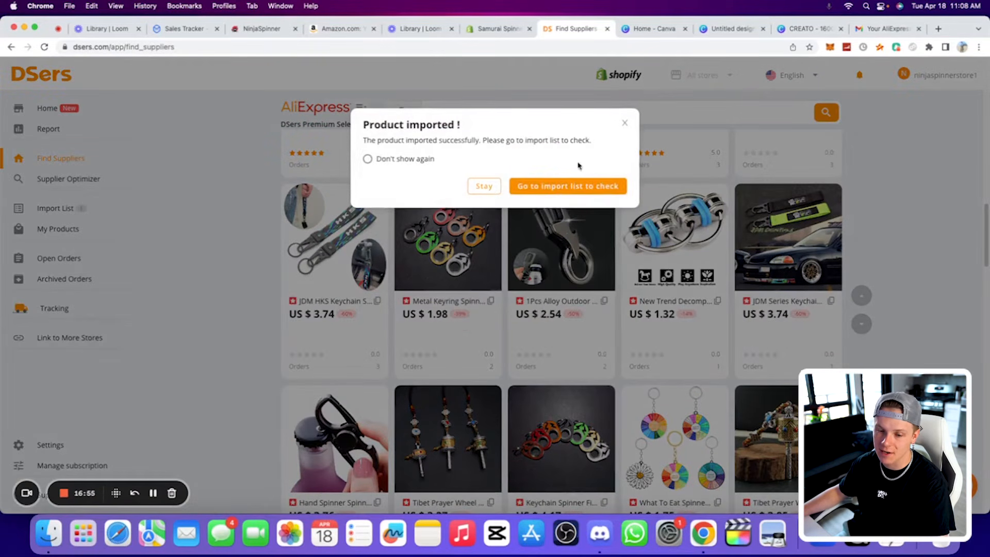
pyautogui.click(576, 186)
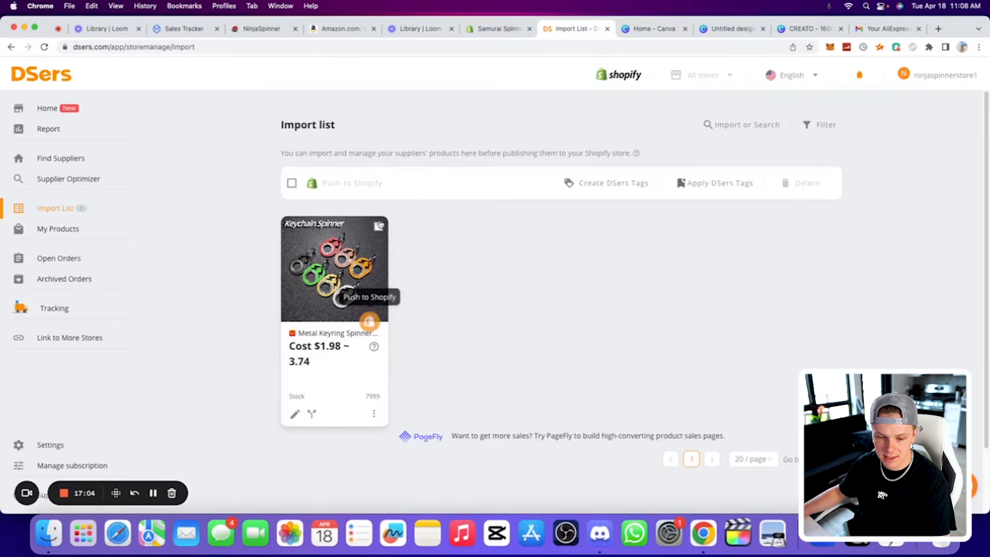
# Open the imported Metal Keyring Spinner for editing and delete all the specifications text from its description
pyautogui.click(294, 414)
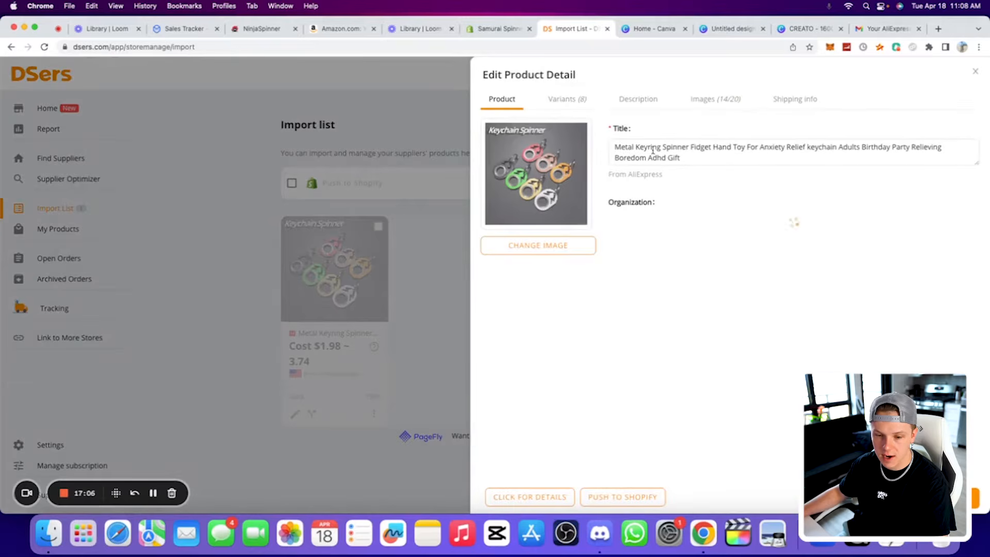
pyautogui.click(626, 100)
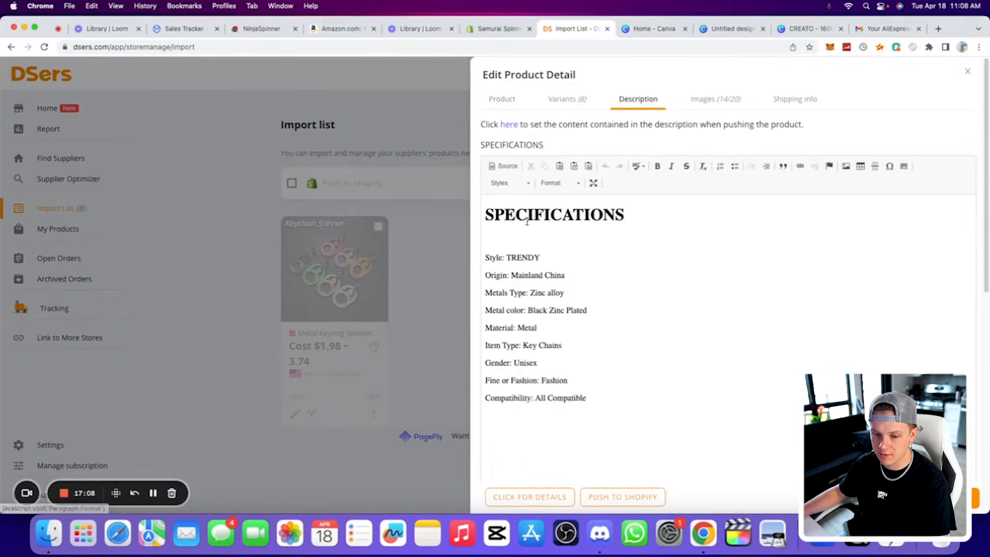
pyautogui.moveTo(505, 216); pyautogui.dragTo(744, 549)
pyautogui.press('BackSpace')
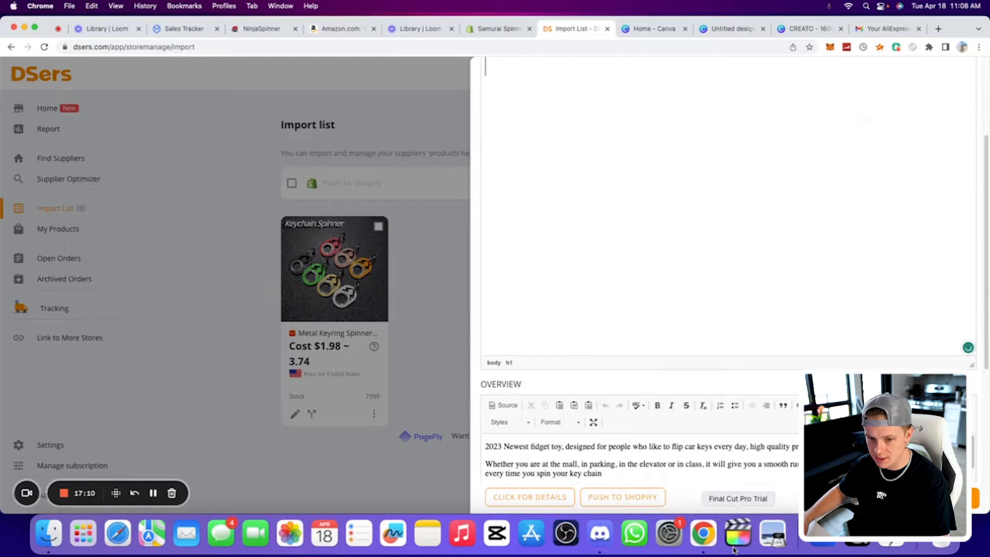
# Delete all the text and pictures in the overview part of the product description
pyautogui.scroll(-5, 533, 288)
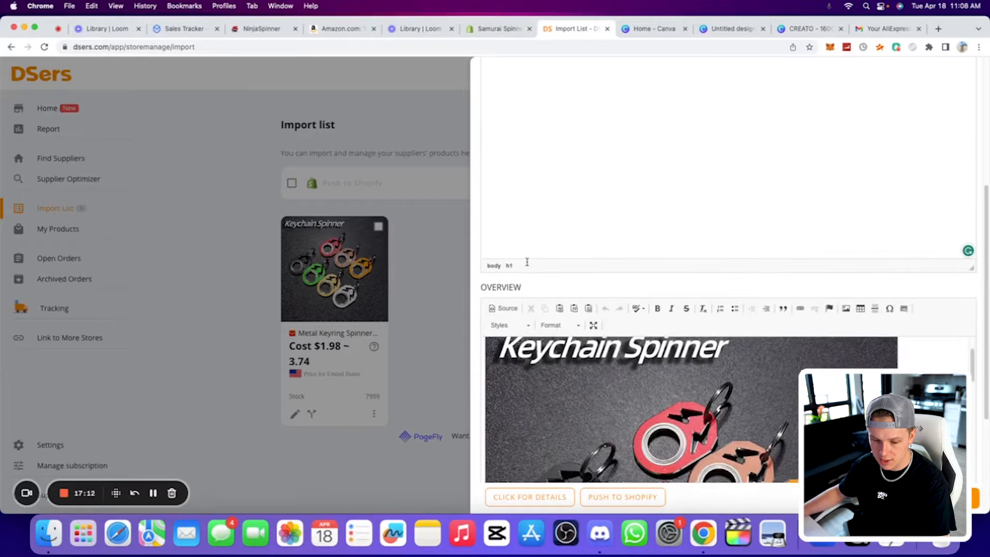
pyautogui.scroll(8, 523, 254)
pyautogui.scroll(-5, 539, 264)
pyautogui.scroll(5, 568, 248)
pyautogui.scroll(-5, 547, 291)
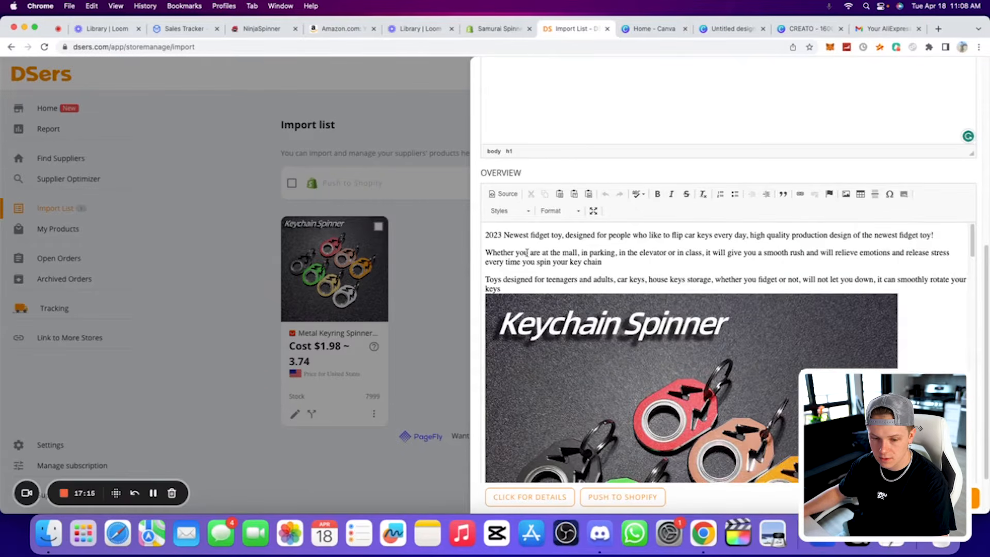
pyautogui.click(486, 236)
pyautogui.press('super+a')
pyautogui.press('BackSpace')
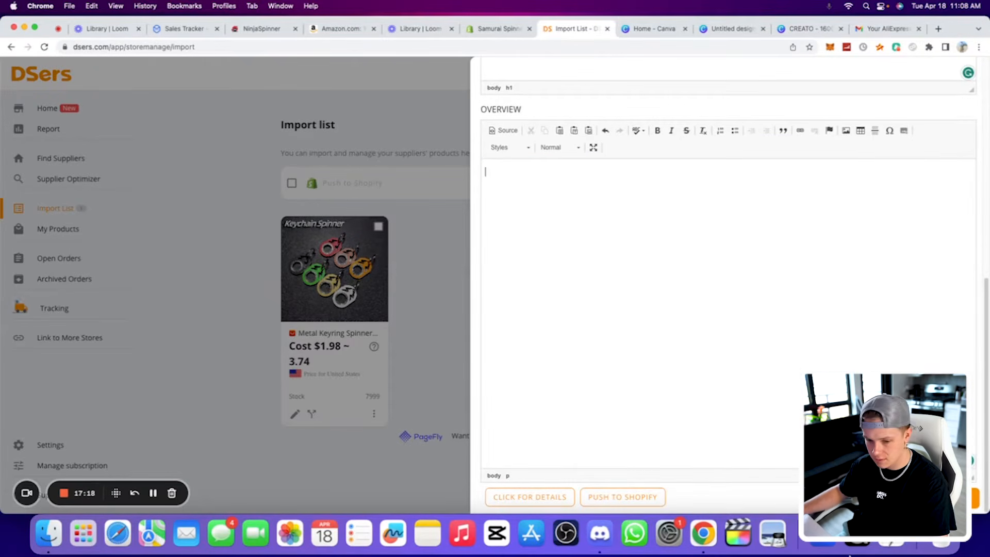
# Deselect all of the product's images so none are included in the Shopify media
pyautogui.scroll(5, 539, 160)
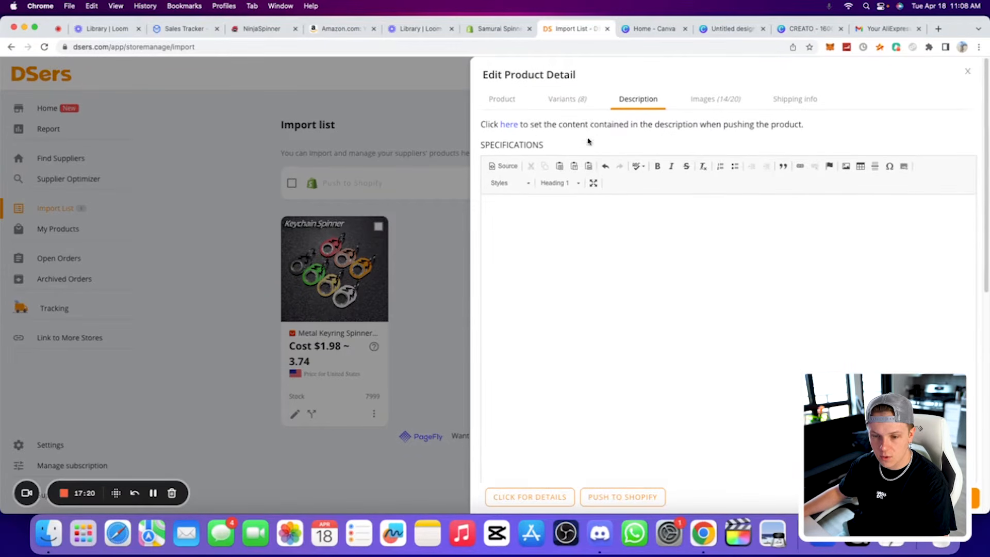
pyautogui.click(699, 99)
pyautogui.click(499, 162)
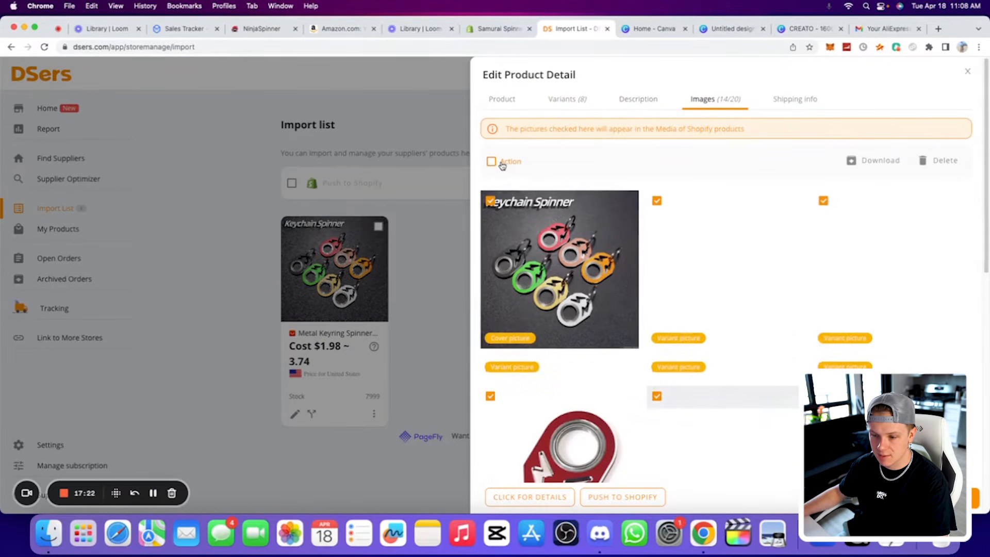
pyautogui.click(500, 163)
# Include only the orange, green, silver, black, coffee, red and gold lightning-bolt spinner pictures in the product's images
pyautogui.click(689, 207)
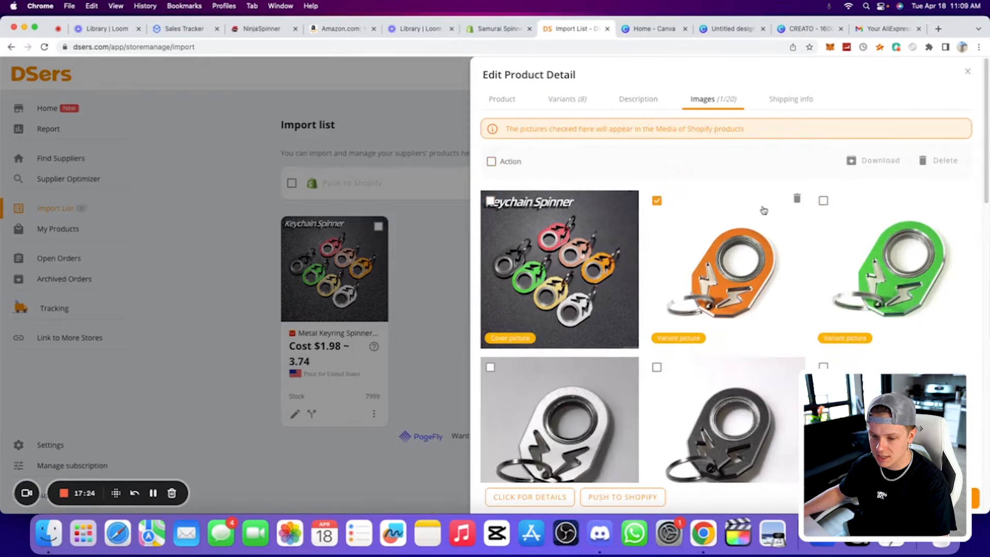
pyautogui.scroll(-5, 744, 261)
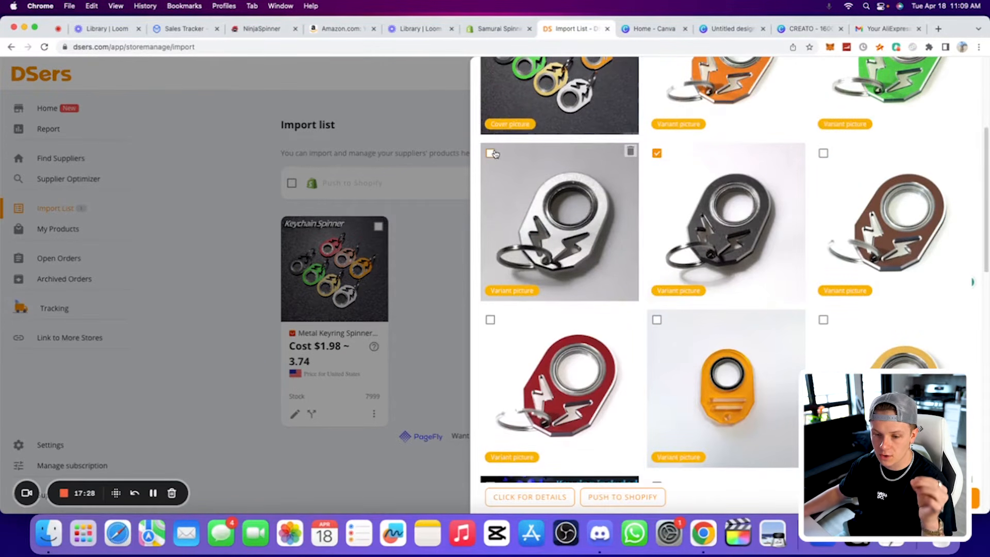
pyautogui.click(825, 154)
pyautogui.scroll(5, 825, 154)
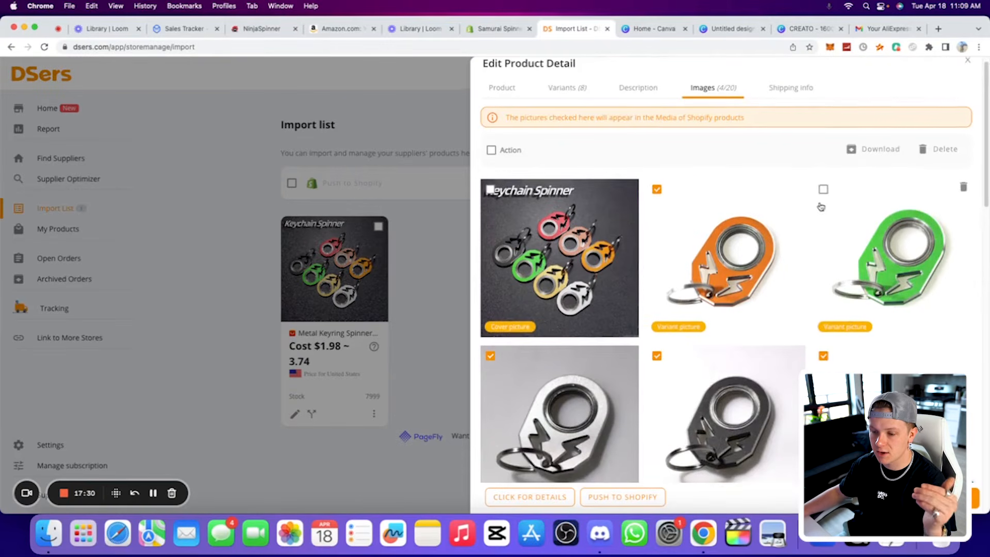
pyautogui.click(823, 183)
pyautogui.scroll(-10, 819, 203)
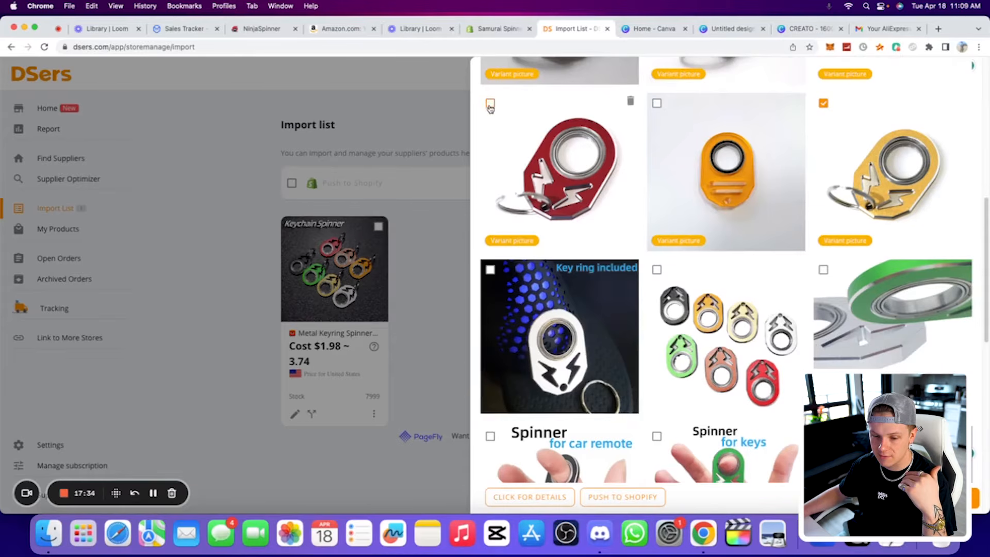
pyautogui.scroll(10, 652, 208)
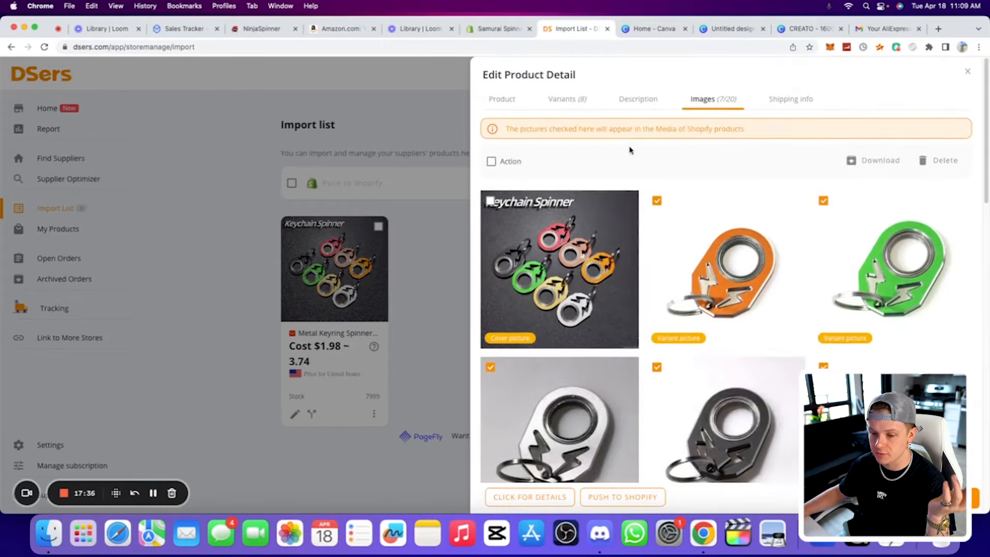
pyautogui.scroll(-5, 652, 208)
pyautogui.scroll(5, 914, 258)
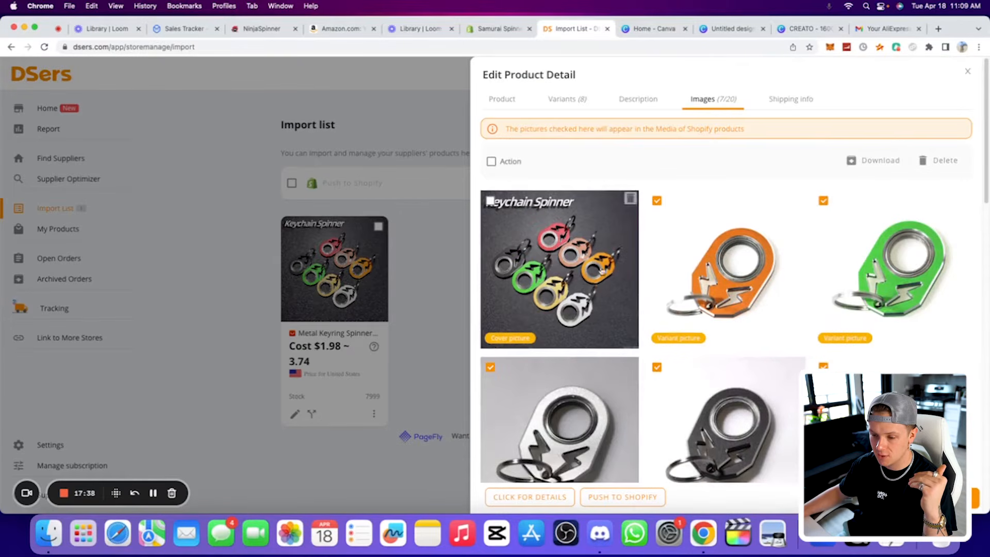
# Check the product's shipping info page and remove the Plastic variant from its variants
pyautogui.click(780, 100)
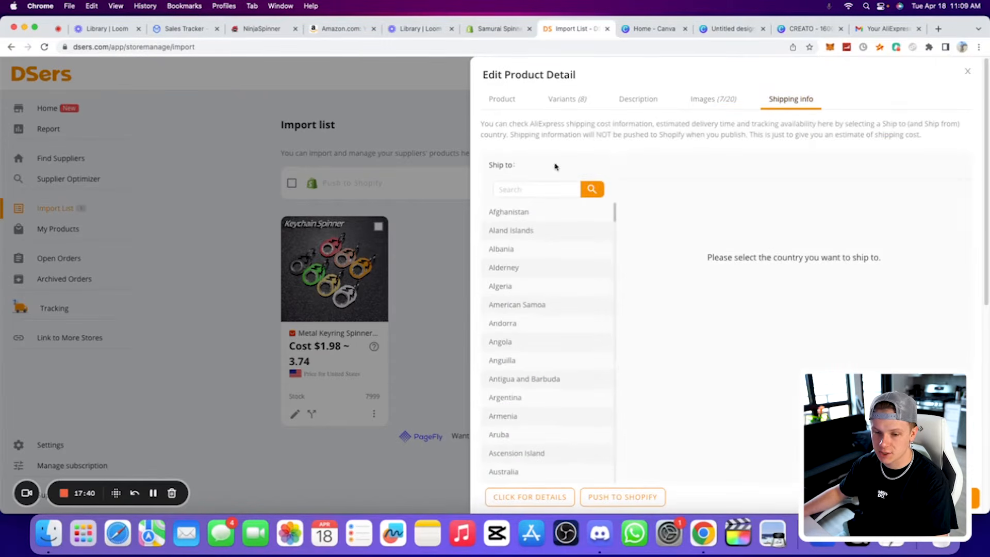
pyautogui.click(577, 100)
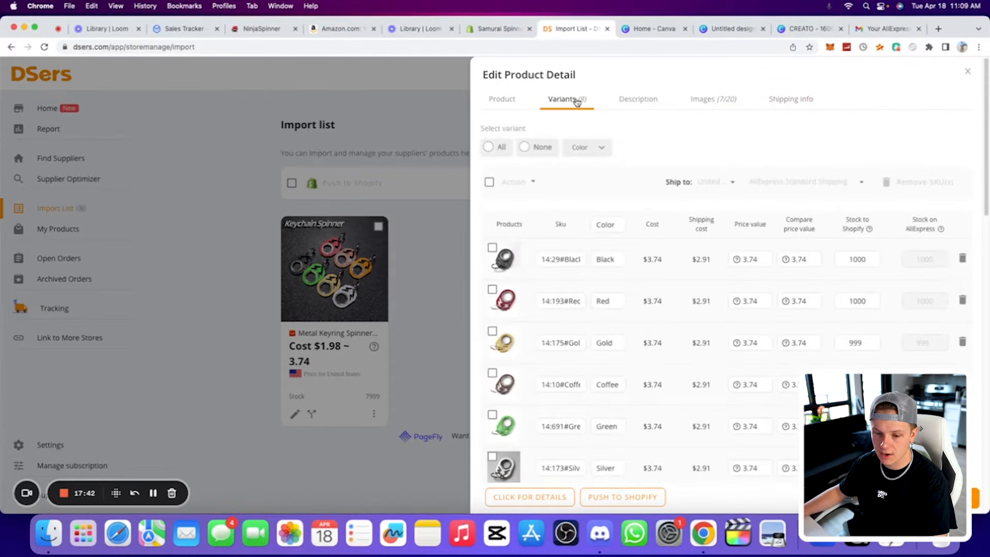
pyautogui.scroll(-3, 611, 239)
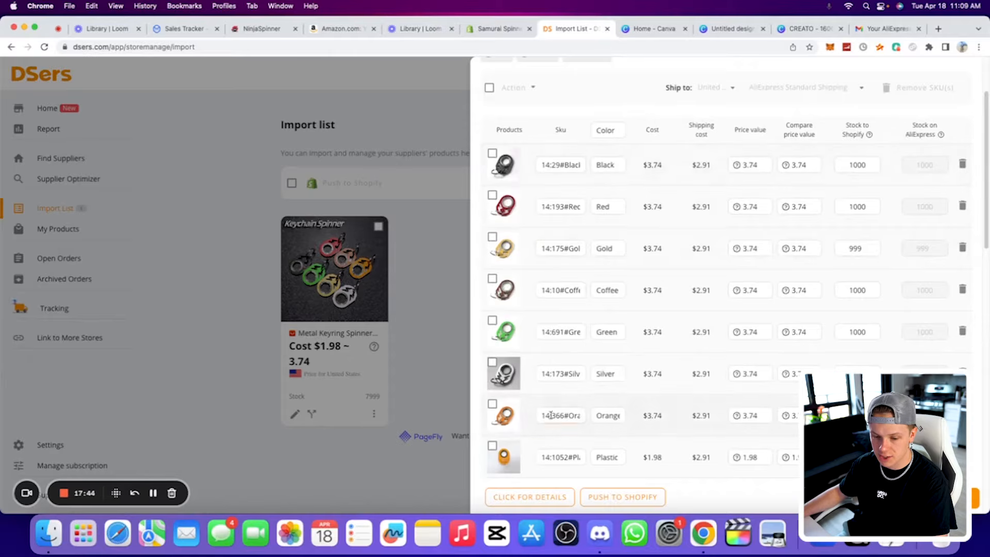
pyautogui.scroll(-9, 551, 392)
pyautogui.scroll(3, 570, 243)
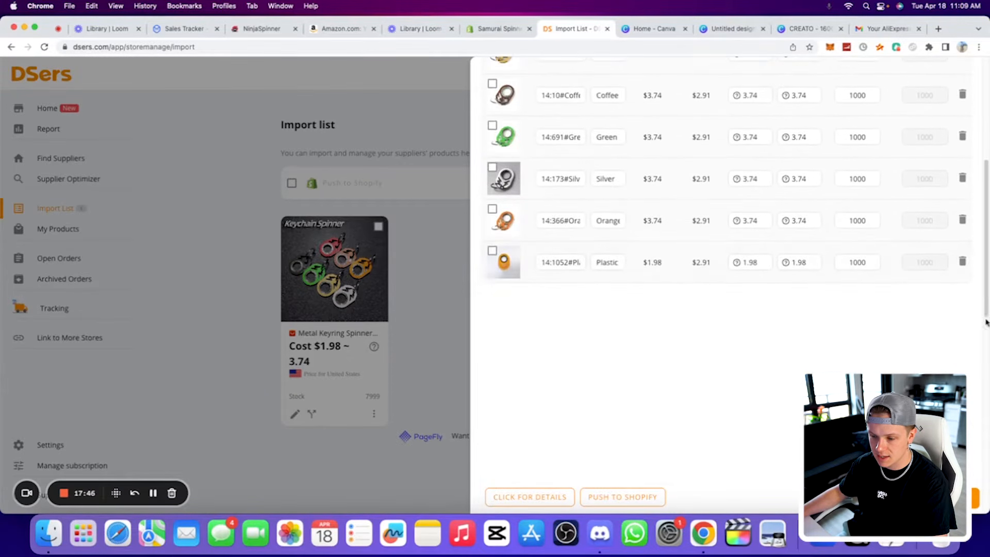
pyautogui.click(965, 263)
pyautogui.click(571, 178)
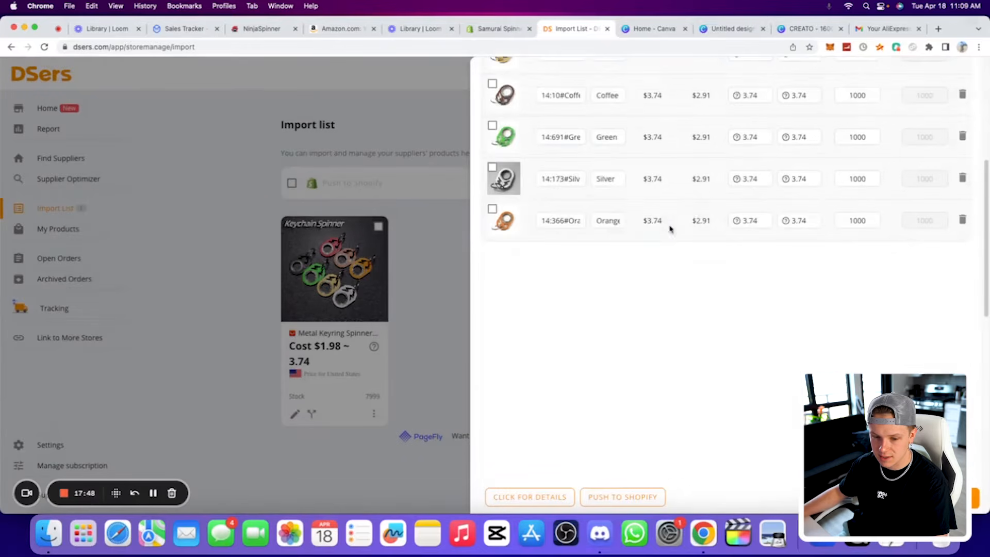
# Set the price value of the black, red, gold, coffee, green and silver variants to 9.99
pyautogui.scroll(5, 642, 345)
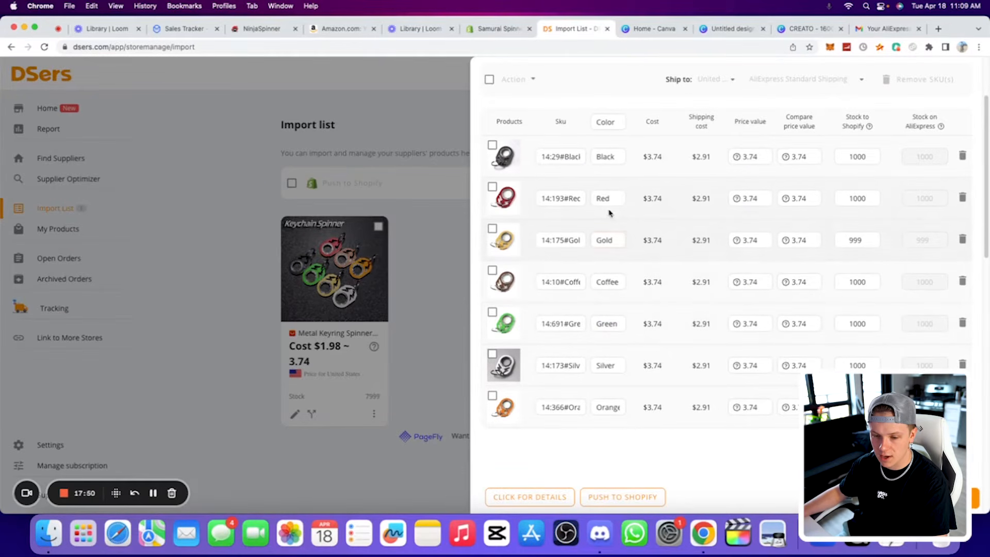
pyautogui.scroll(3, 626, 280)
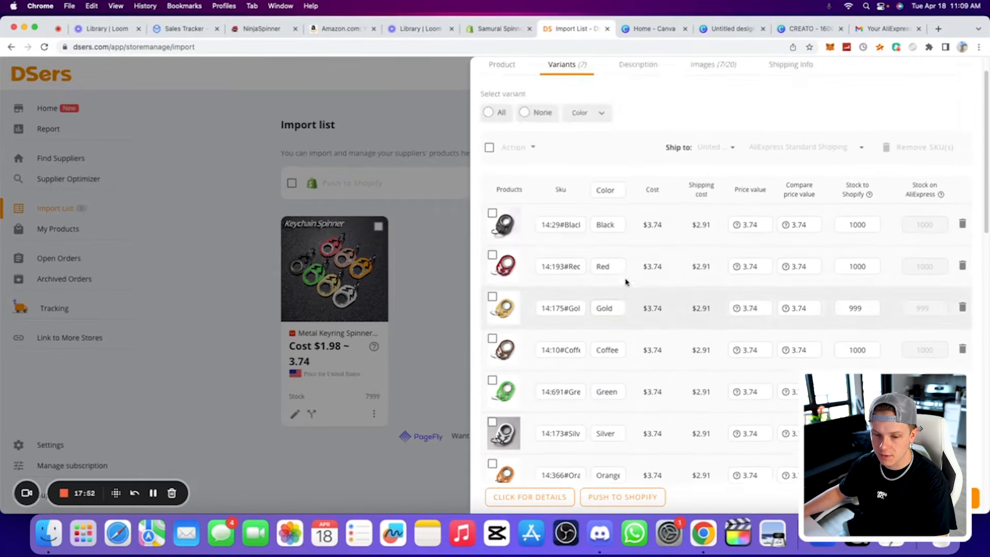
pyautogui.scroll(-5, 549, 101)
pyautogui.scroll(5, 751, 280)
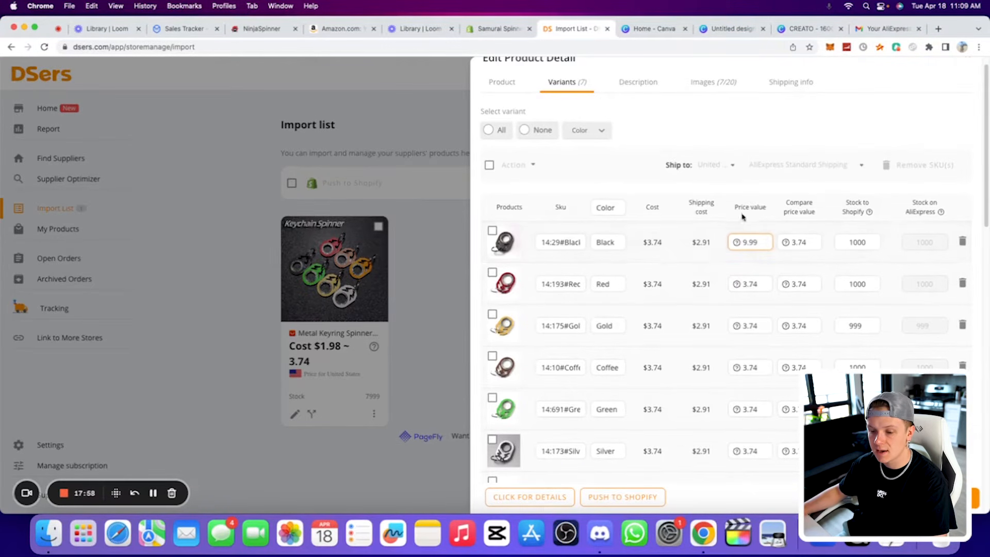
pyautogui.doubleClick(747, 284)
pyautogui.write('9.99')
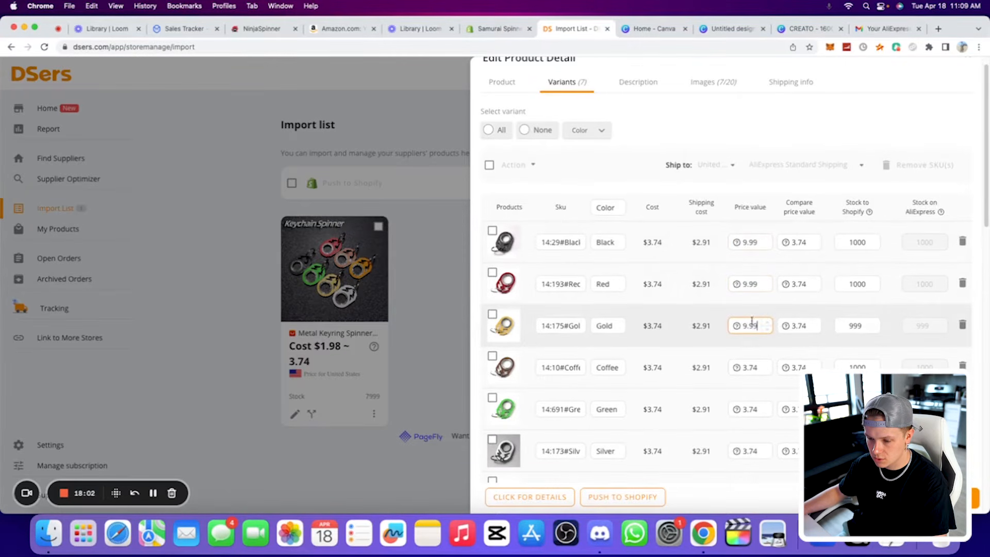
pyautogui.write('9.99')
pyautogui.doubleClick(747, 409)
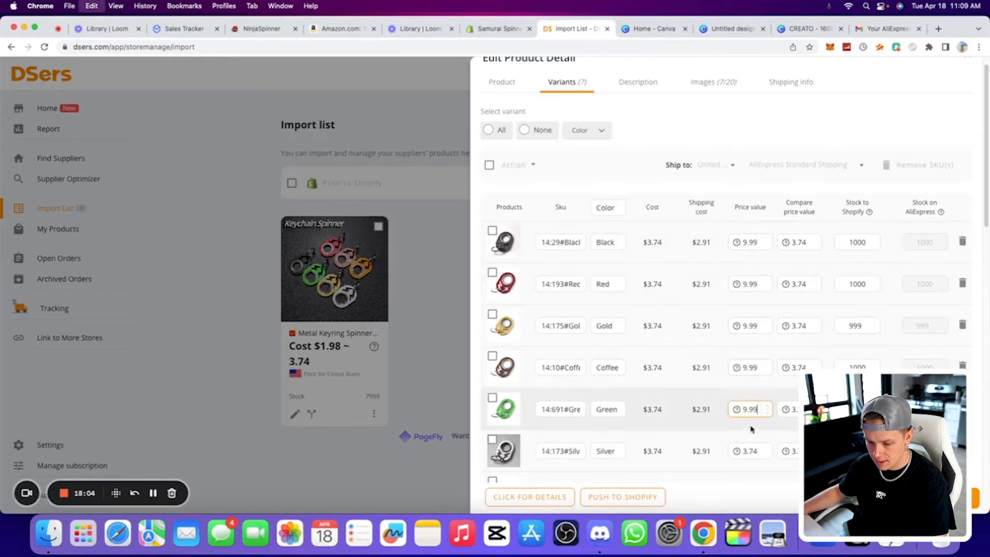
pyautogui.write('9.99')
pyautogui.doubleClick(748, 450)
pyautogui.write('9.99')
# Set the price value of the black, red, gold, coffee, green and silver variants to 19.99
pyautogui.click(746, 242)
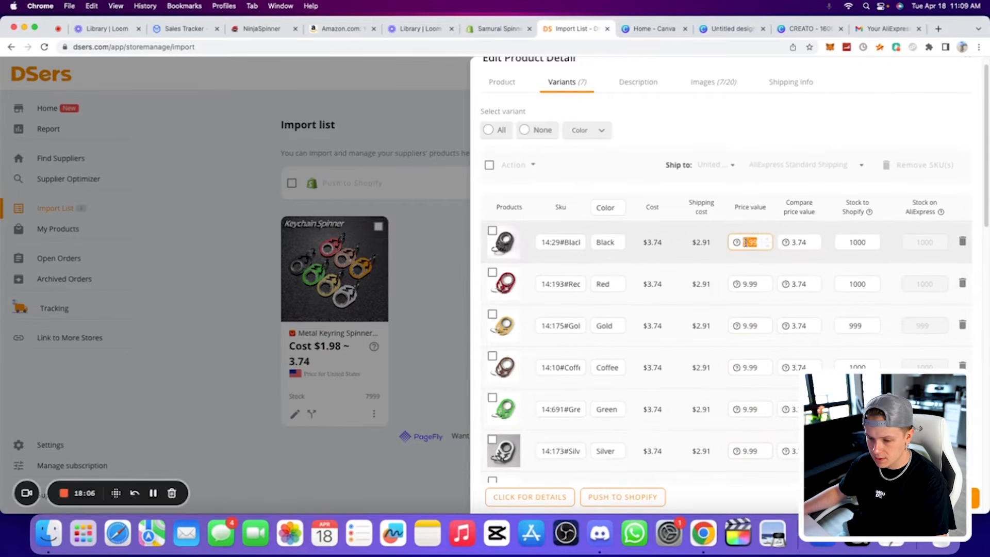
pyautogui.write('9.99')
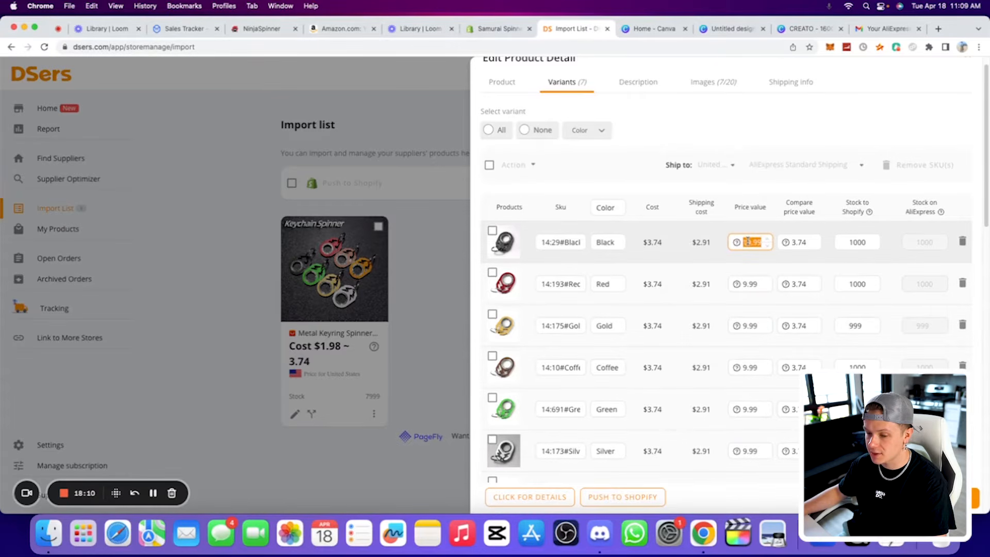
pyautogui.press('super+c')
pyautogui.doubleClick(746, 284)
pyautogui.press('super+v')
pyautogui.doubleClick(746, 326)
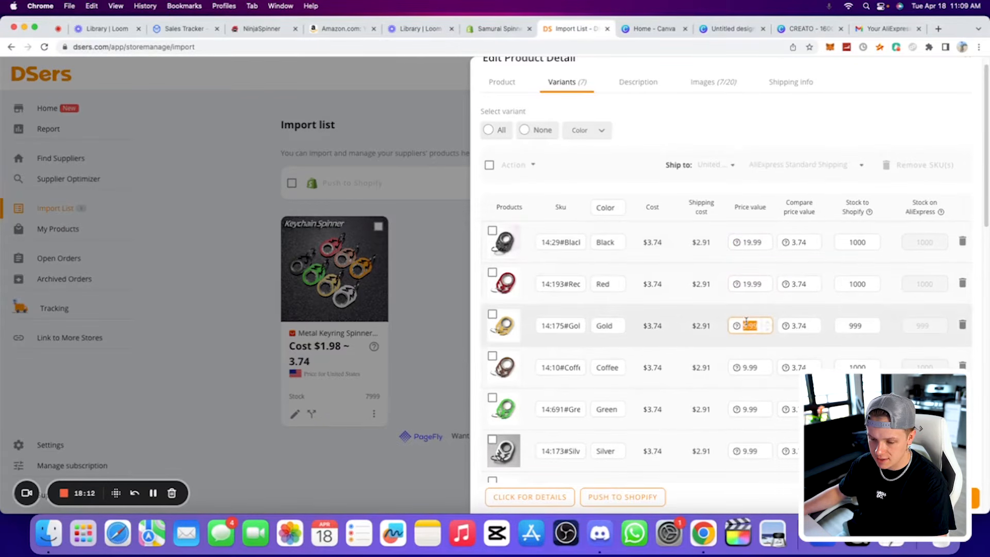
pyautogui.press('super+v')
pyautogui.press('super+v')
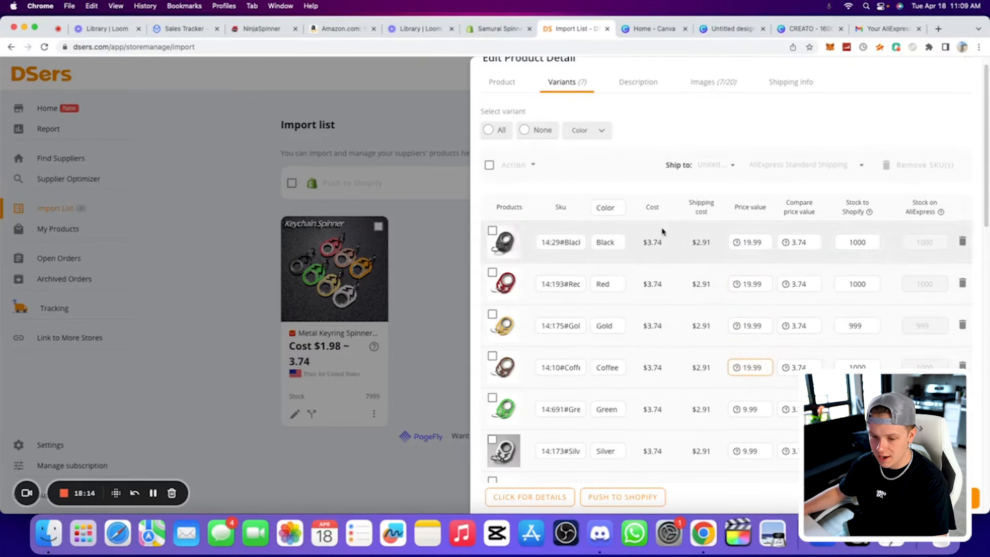
pyautogui.doubleClick(747, 409)
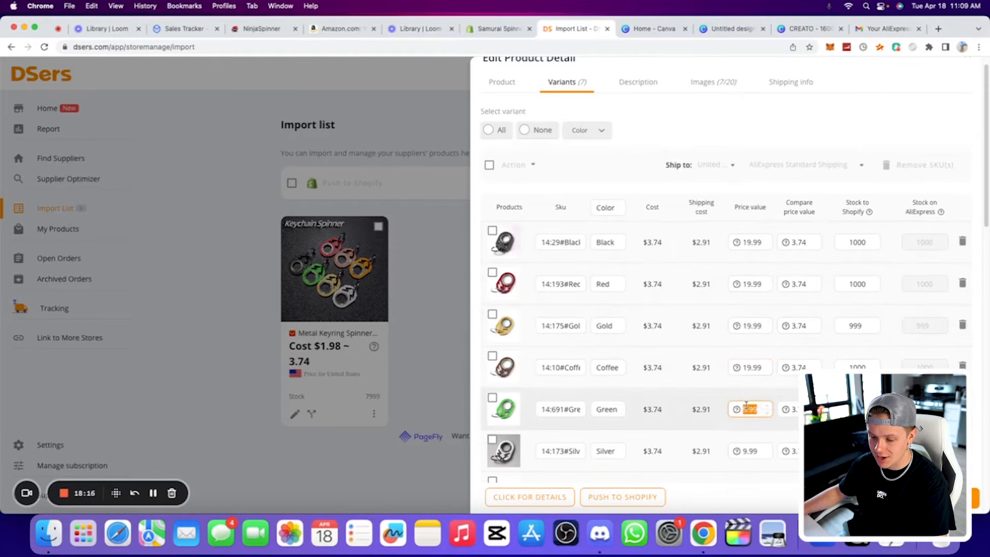
pyautogui.press('super+v')
pyautogui.press('super+v')
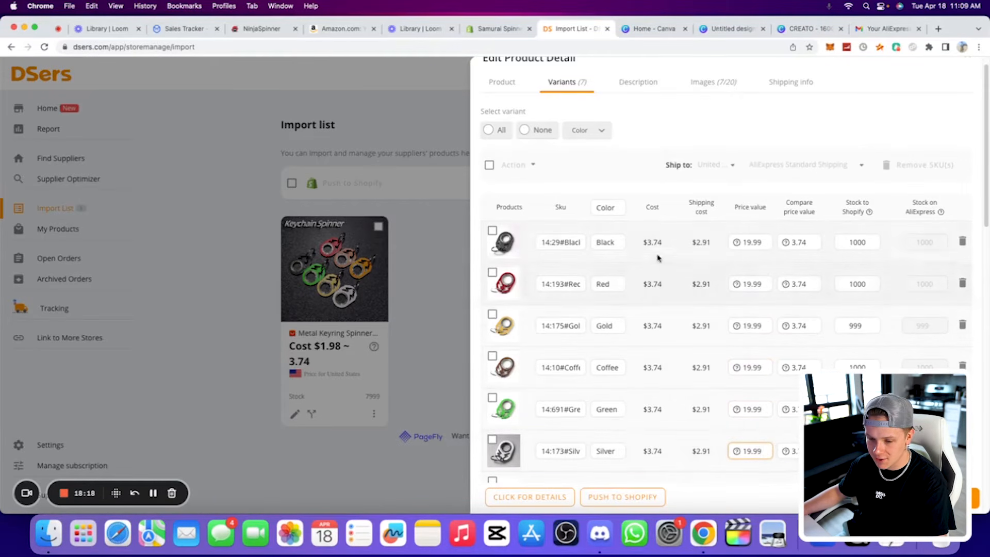
# Set the compare price value of the black, red, gold, coffee, green and silver variants to 49.99
pyautogui.moveTo(713, 244); pyautogui.dragTo(687, 245)
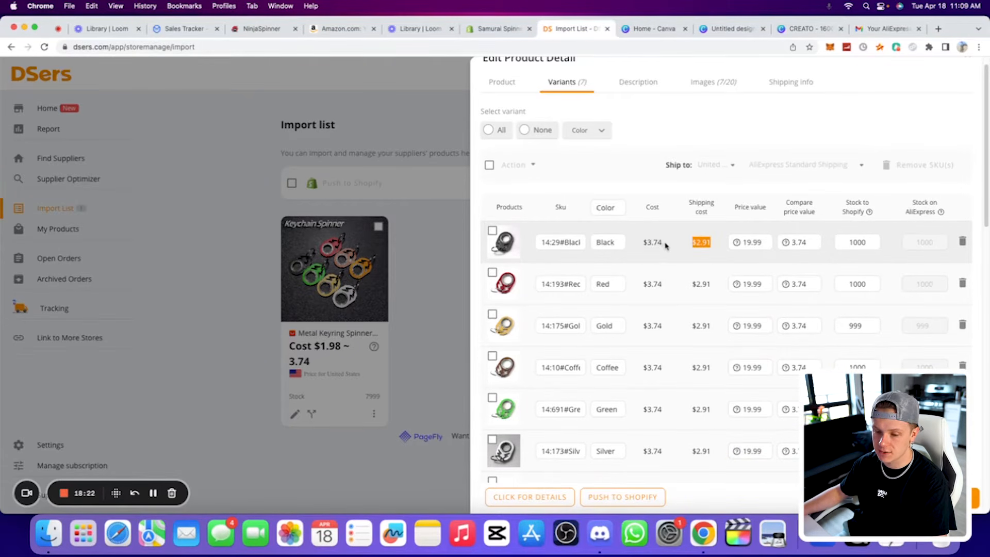
pyautogui.click(741, 242)
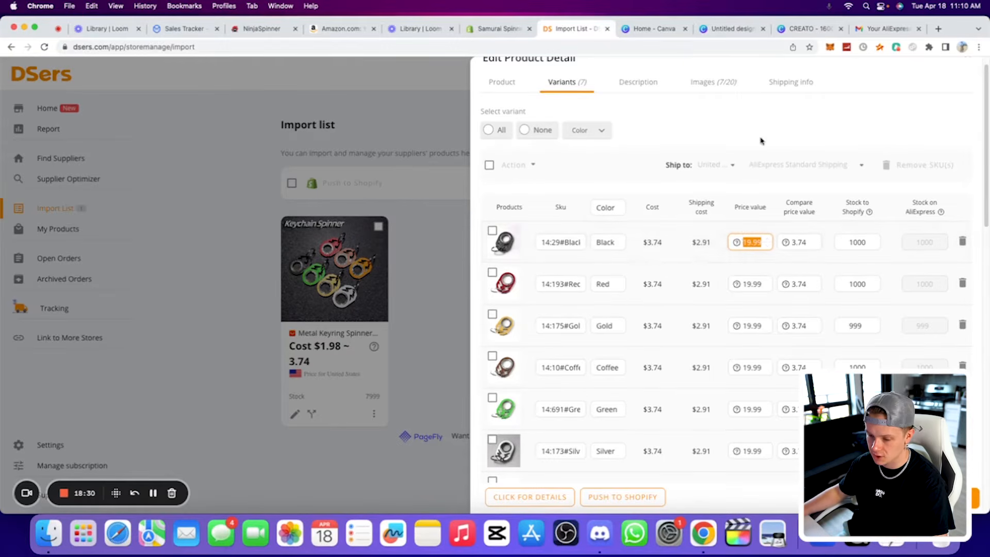
pyautogui.doubleClick(800, 243)
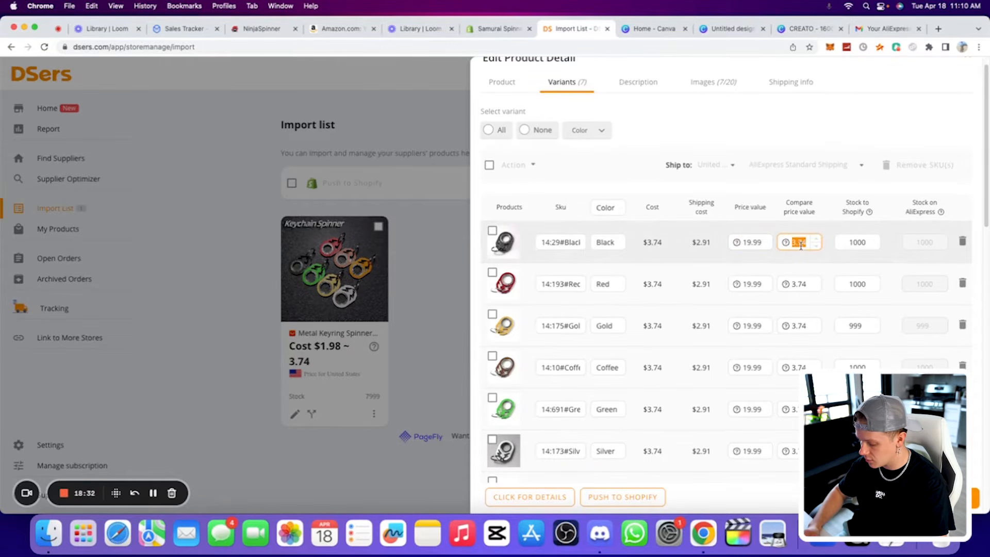
pyautogui.write('49.99')
pyautogui.click(842, 253)
pyautogui.doubleClick(797, 284)
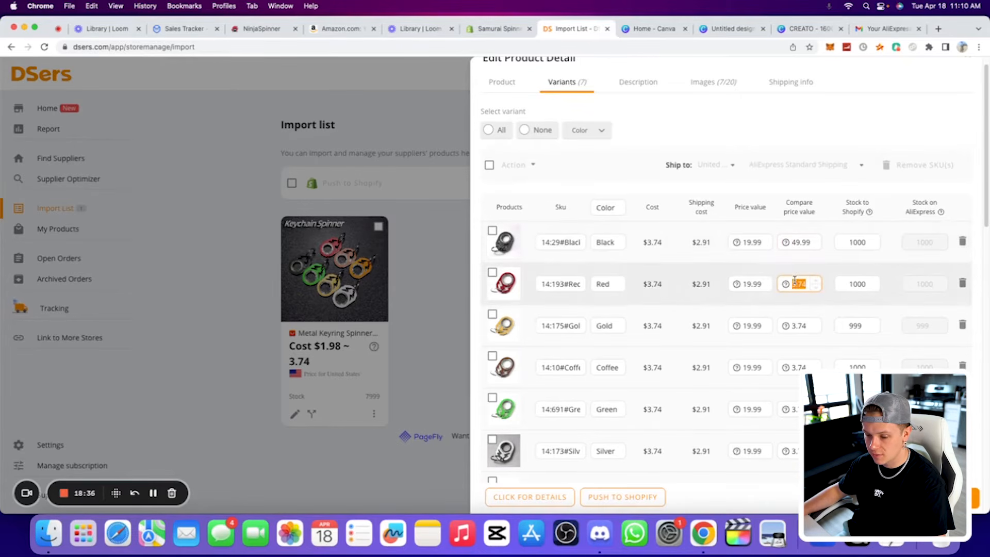
pyautogui.press('cmd+v')
pyautogui.doubleClick(797, 326)
pyautogui.press('cmd+v')
pyautogui.click(799, 366)
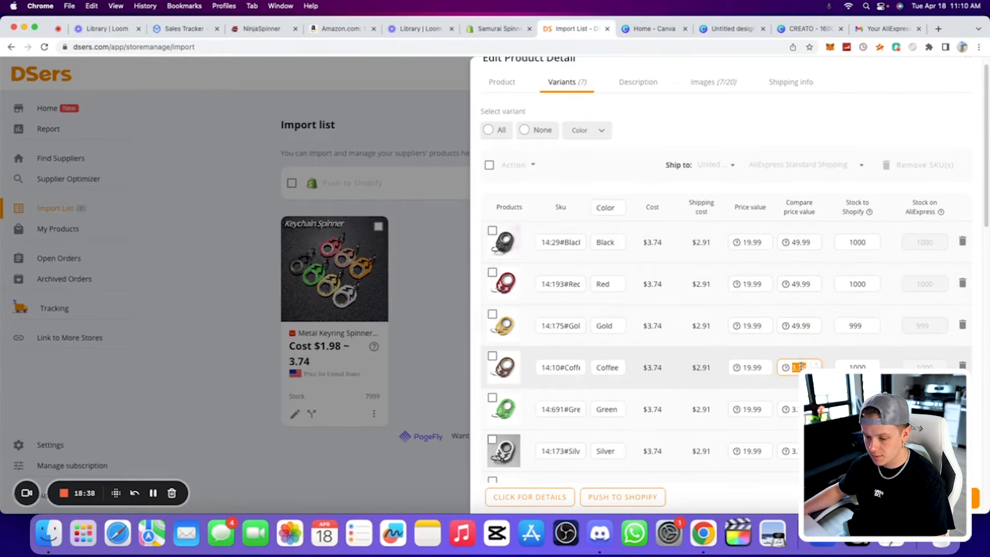
pyautogui.press('cmd+v')
pyautogui.press('cmd+v')
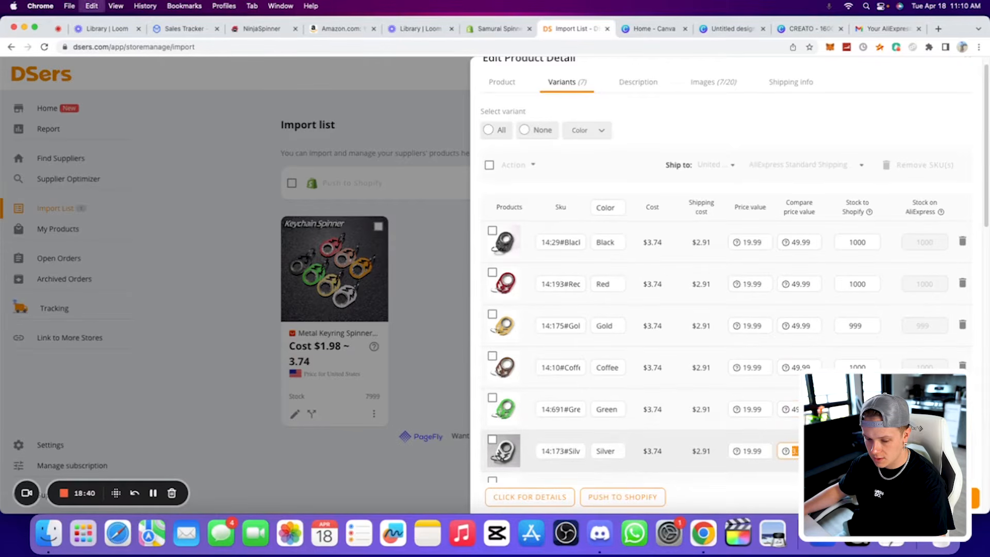
pyautogui.press('super+v')
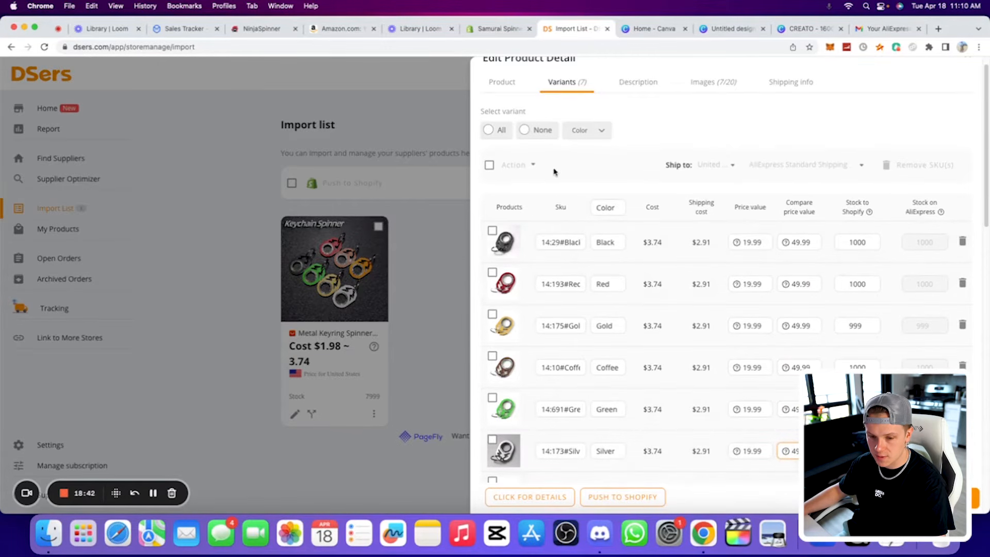
# Replace the product title with The Official Samurai Spinner, taking the brand name from the Shopify store address, and save the product
pyautogui.click(519, 84)
pyautogui.tripleClick(662, 134)
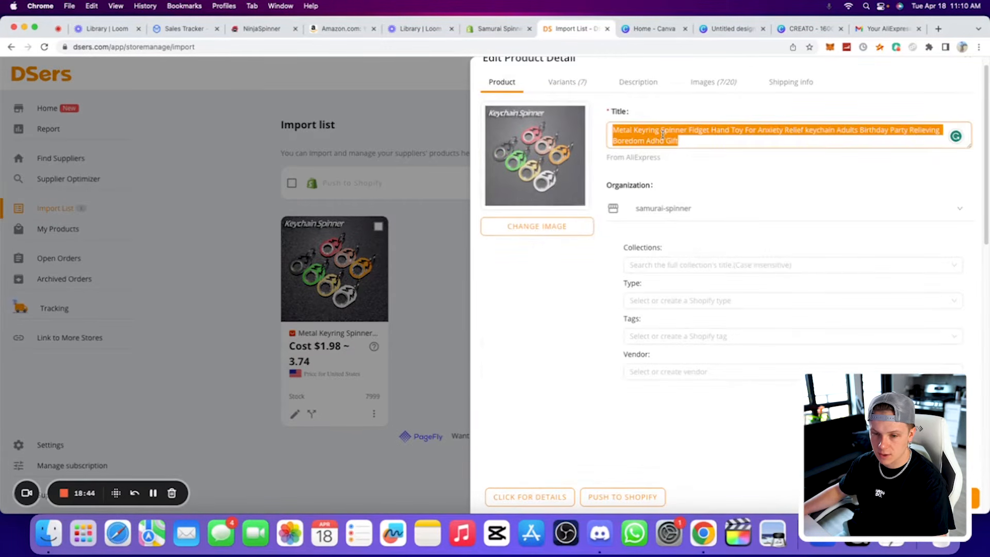
pyautogui.click(496, 29)
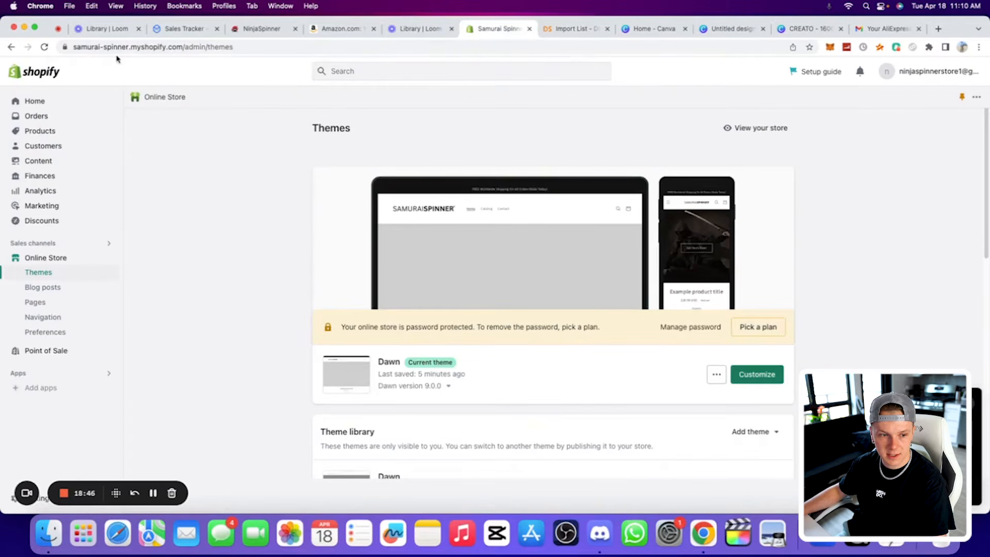
pyautogui.moveTo(129, 48); pyautogui.dragTo(70, 46)
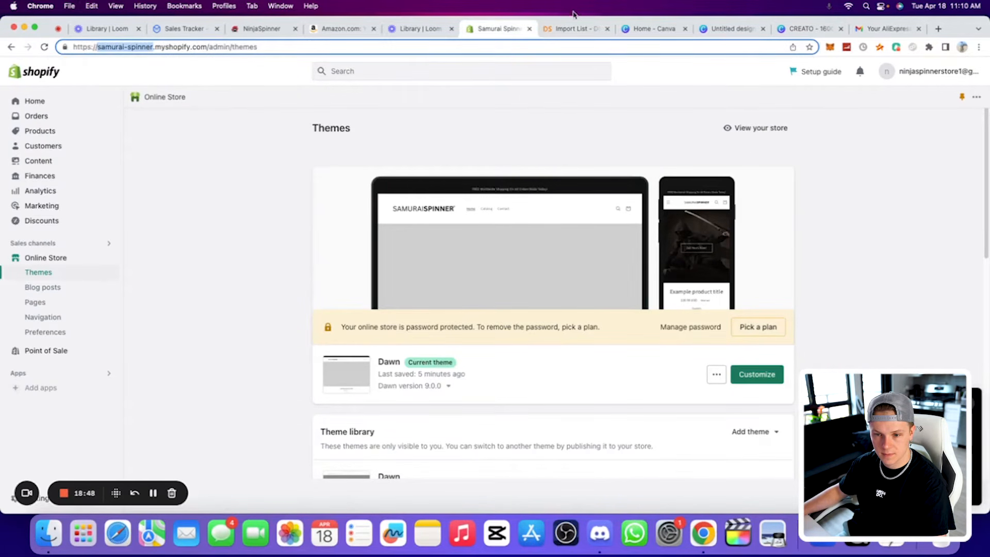
pyautogui.click(564, 27)
pyautogui.press('cmd+v')
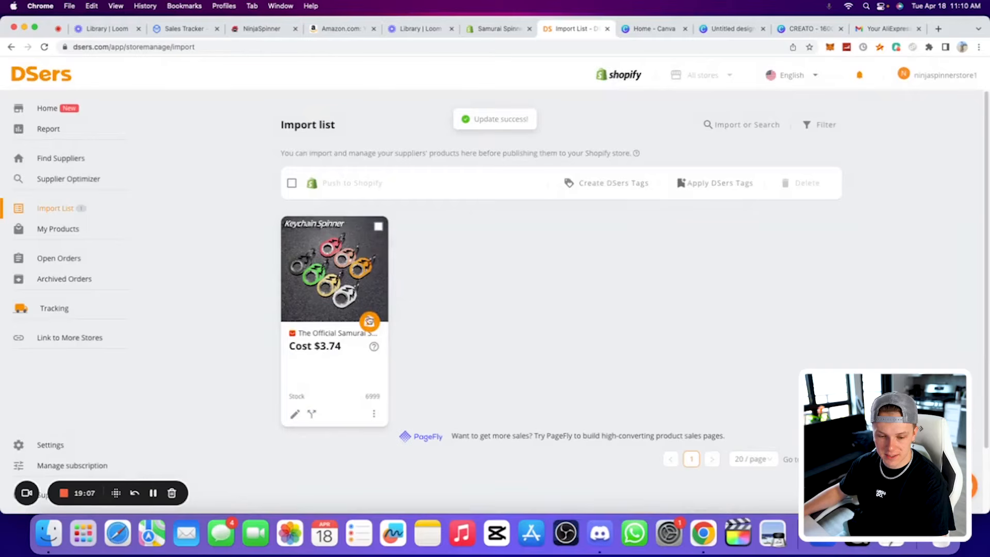
# Push the product to the samurai-spinner store, with continued selling when out of stock and publishing to Online Store enabled
pyautogui.click(370, 319)
pyautogui.click(325, 279)
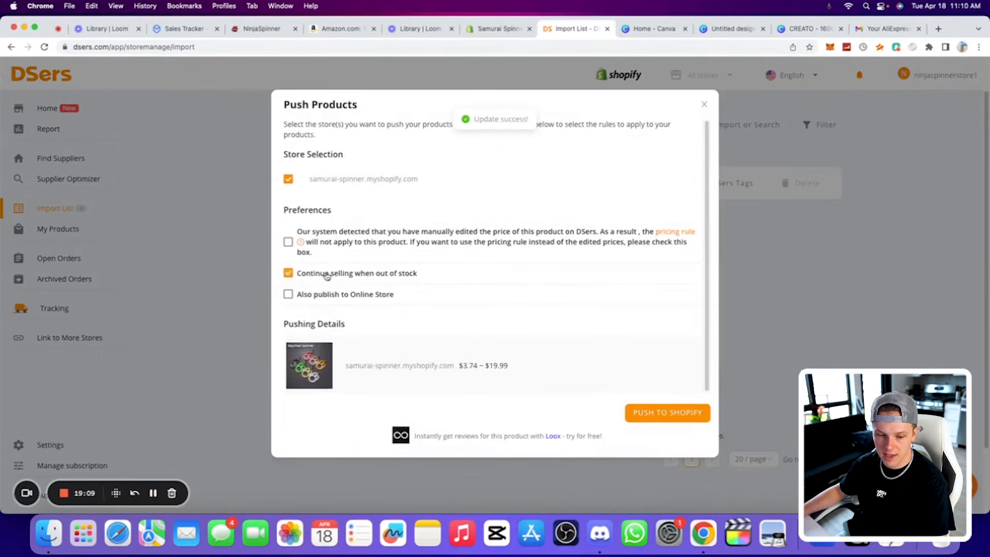
pyautogui.click(305, 241)
pyautogui.click(288, 294)
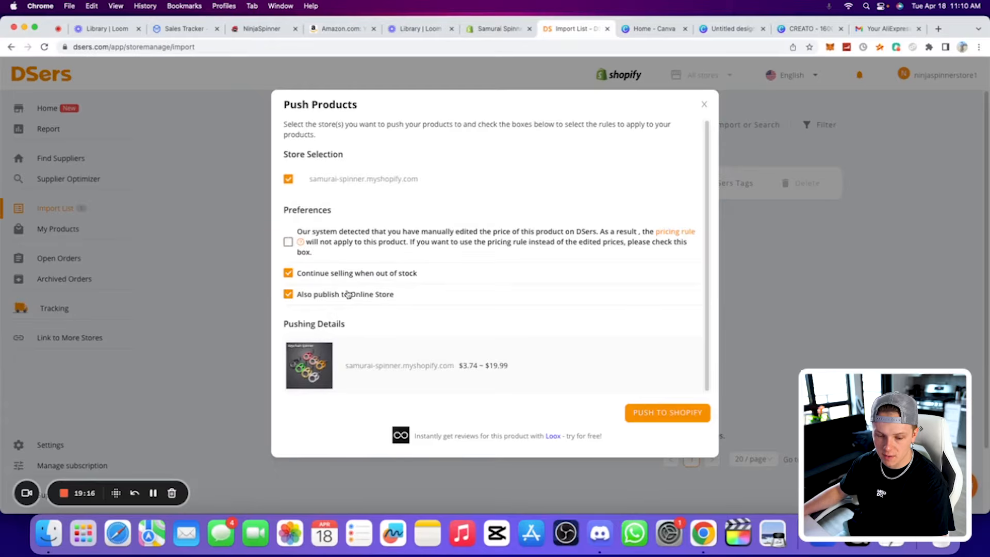
pyautogui.click(673, 412)
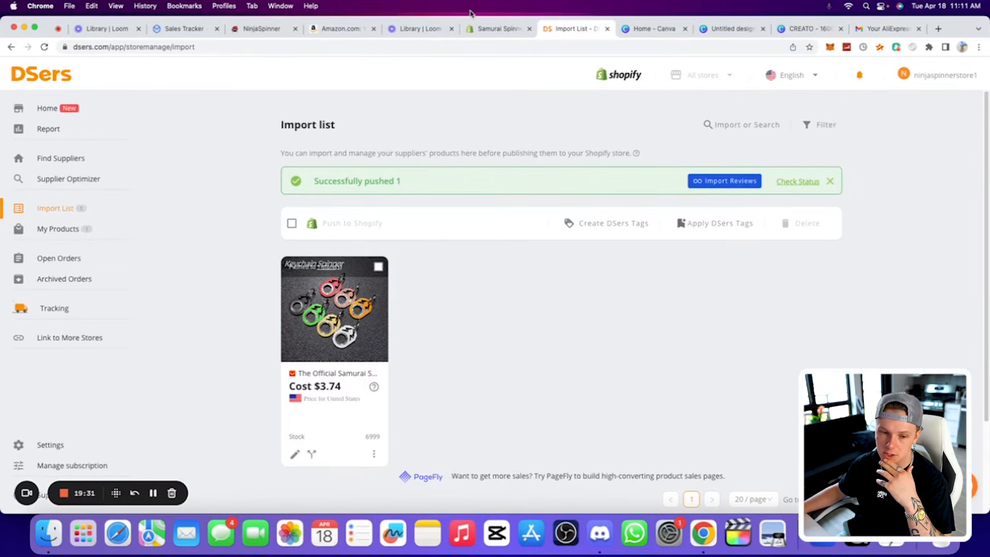
# Switch to the Shopify admin and open The Official Samurai Spinner product with its empty description ready for text
pyautogui.click(485, 29)
pyautogui.click(41, 132)
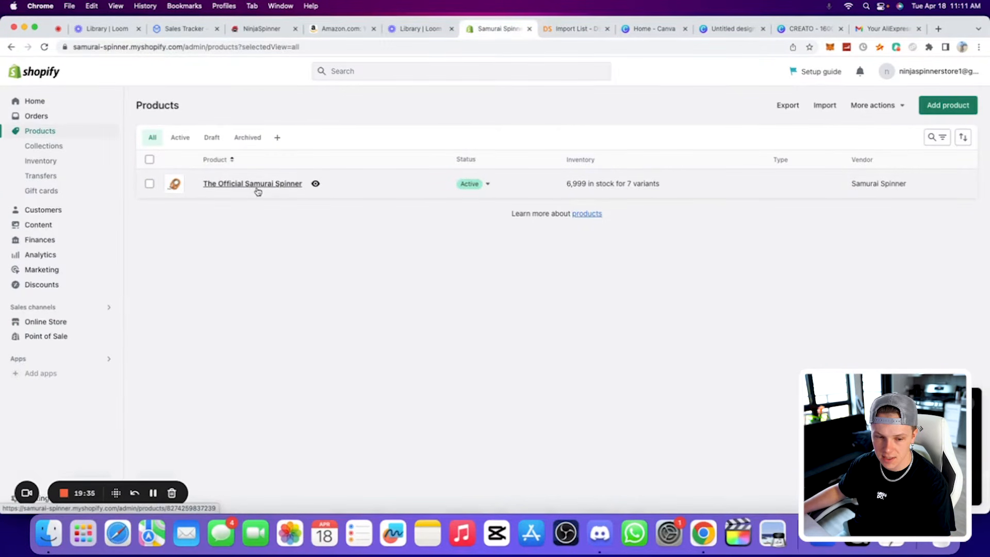
pyautogui.click(256, 186)
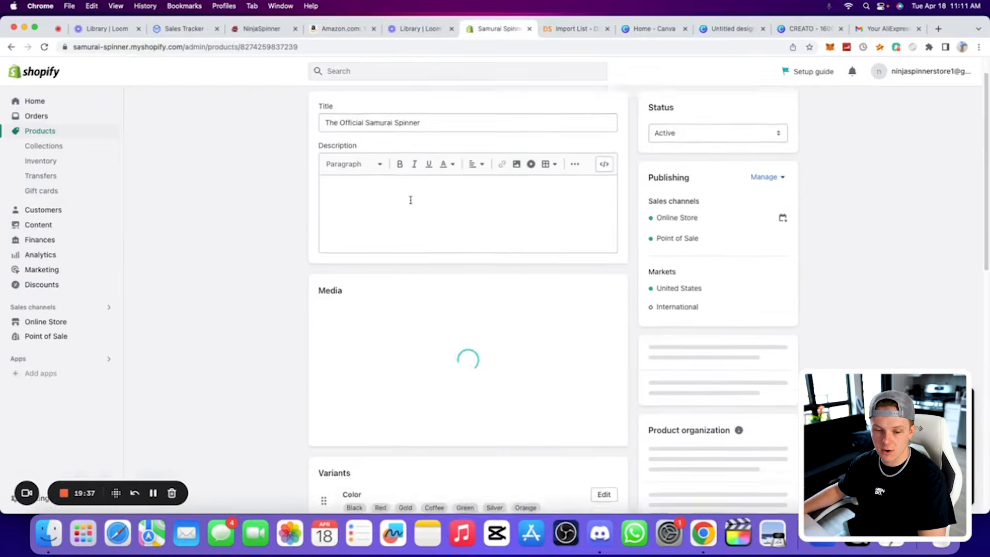
pyautogui.scroll(-2, 400, 186)
pyautogui.scroll(2, 319, 231)
pyautogui.click(371, 214)
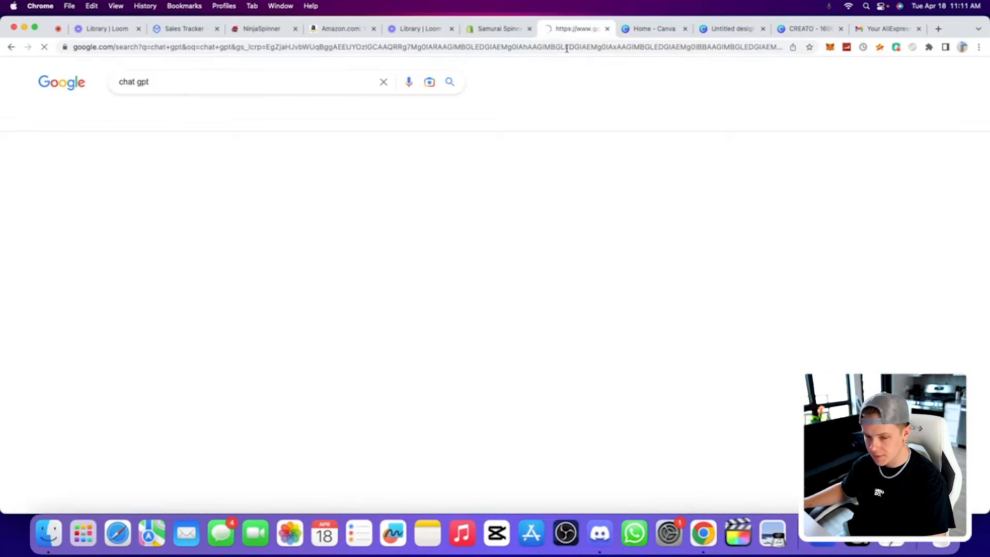
# Open Introducing ChatGPT from a Google search for chat gpt, and copy the description paragraph from the NinjaSpinner product page
pyautogui.click(175, 187)
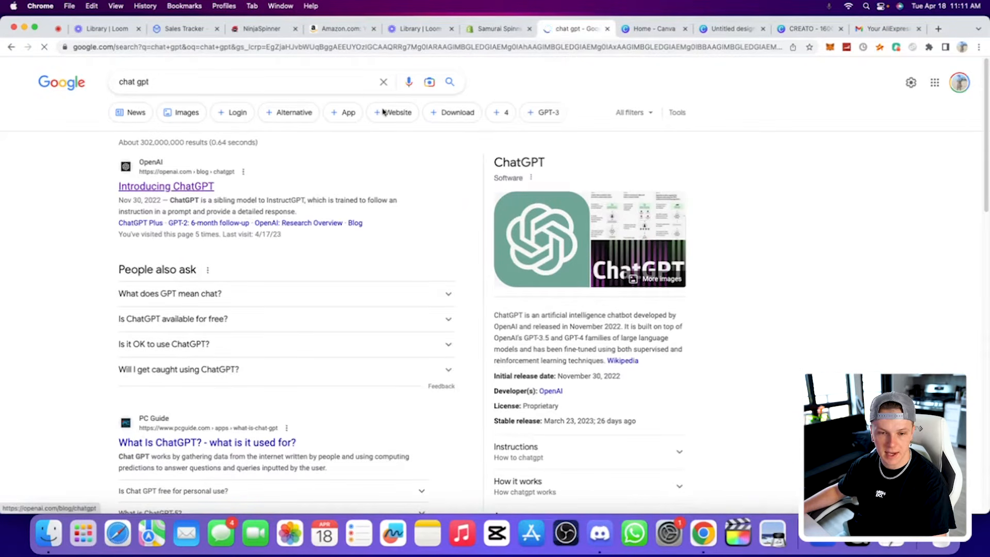
pyautogui.click(260, 28)
pyautogui.scroll(-5, 405, 175)
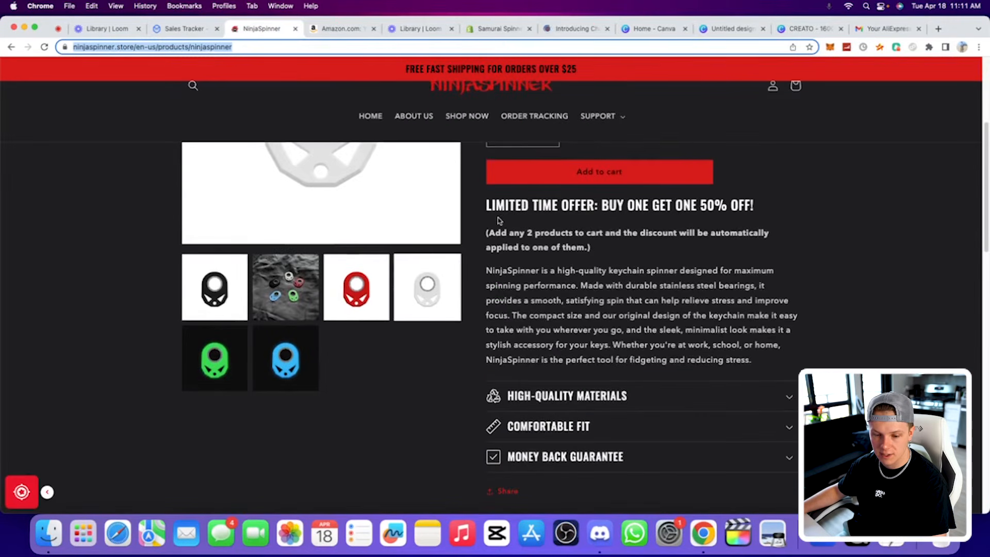
pyautogui.moveTo(482, 206); pyautogui.dragTo(494, 242)
pyautogui.press('super+c')
pyautogui.scroll(-1, 781, 356)
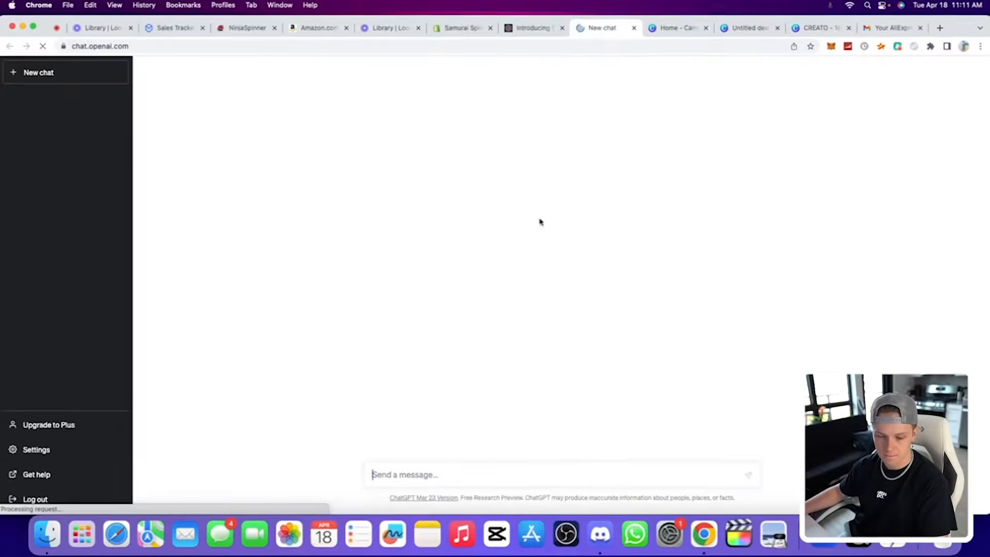
# Ask ChatGPT for a Samurai Spinner description similar to the copied NinjaSpinner example, but better and 2x longer
pyautogui.write('Can you make me a description similar to this but use my brand name Samurai Spinner instead of Ninja Spinner? Heres the example')
pyautogui.press('super+v')
pyautogui.hotkey('shift', 'Return')
pyautogui.hotkey('shift', 'Return')
pyautogui.write('Make mine')
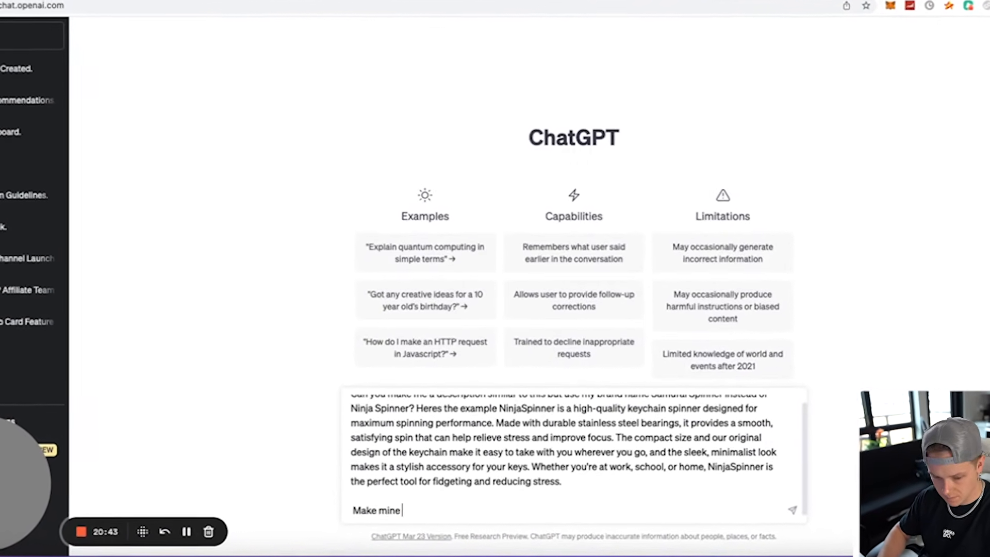
pyautogui.write('better and 2x longer')
pyautogui.press('Return')
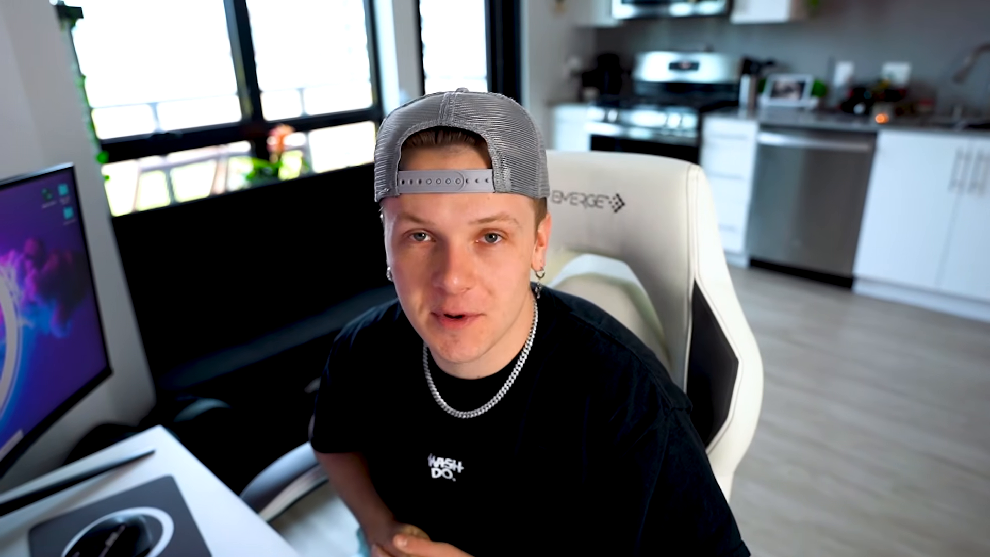
# Bold the second Samurai Spinner mention in the description's first paragraph and the product name in paragraphs two and three
pyautogui.click(405, 202)
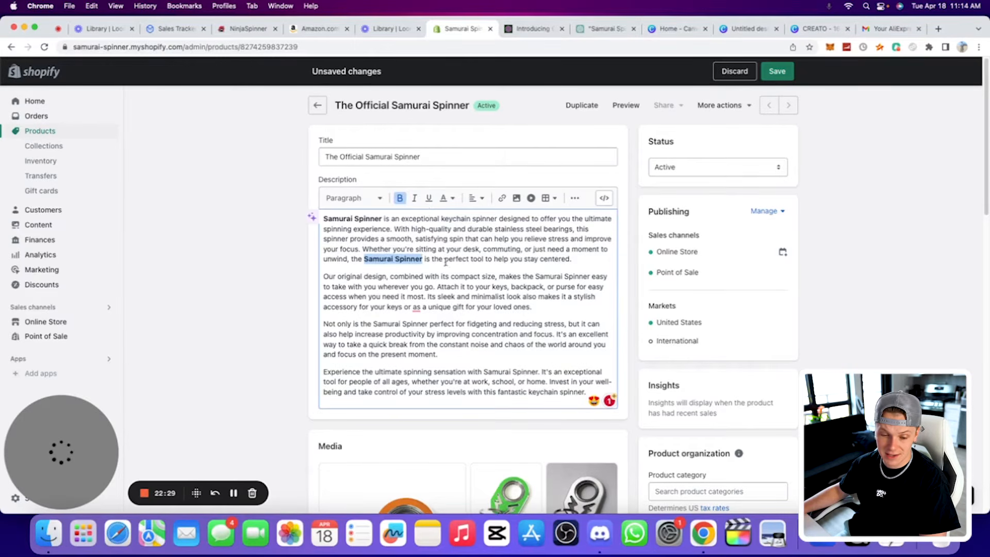
pyautogui.click(414, 301)
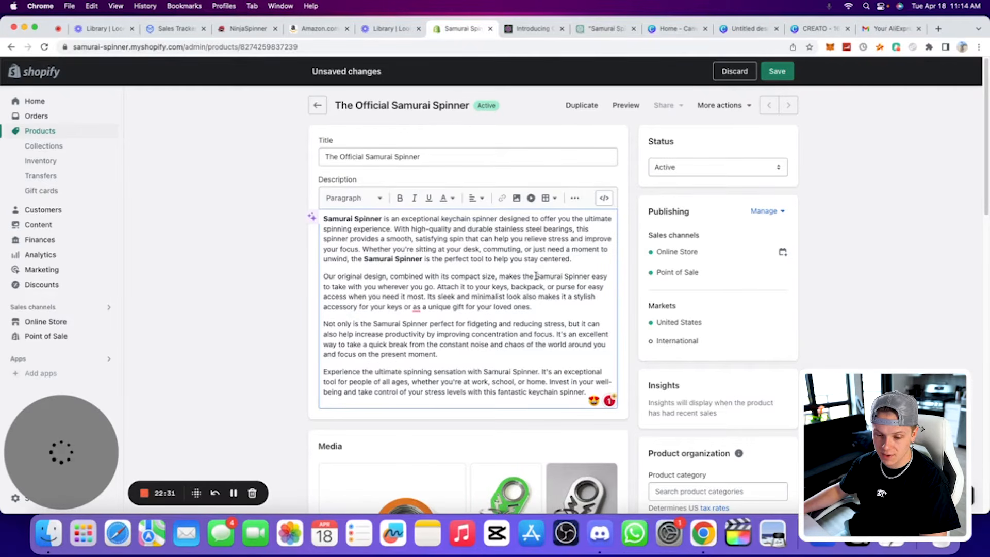
pyautogui.moveTo(537, 276); pyautogui.dragTo(595, 273)
pyautogui.click(400, 198)
pyautogui.moveTo(424, 324); pyautogui.dragTo(374, 319)
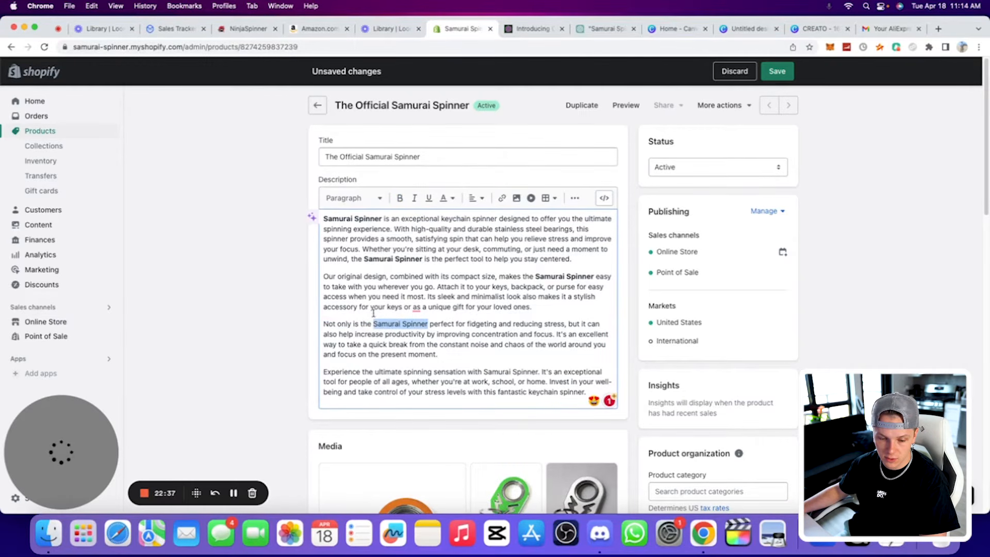
pyautogui.click(399, 198)
pyautogui.click(477, 317)
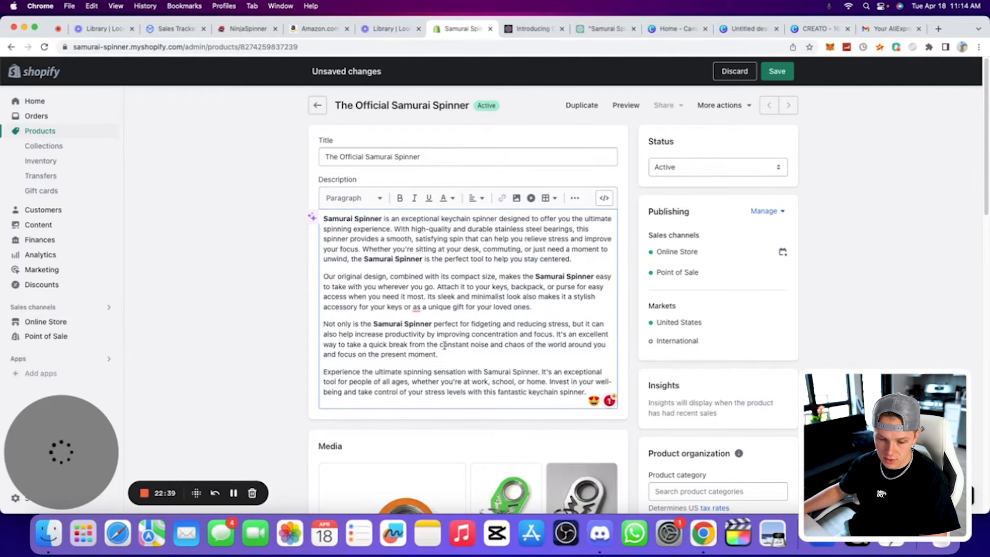
# Bold the phrases "constant noise and chaos" and "take control of your stress levels" in the last two description paragraphs
pyautogui.moveTo(439, 344); pyautogui.dragTo(524, 348)
pyautogui.click(399, 199)
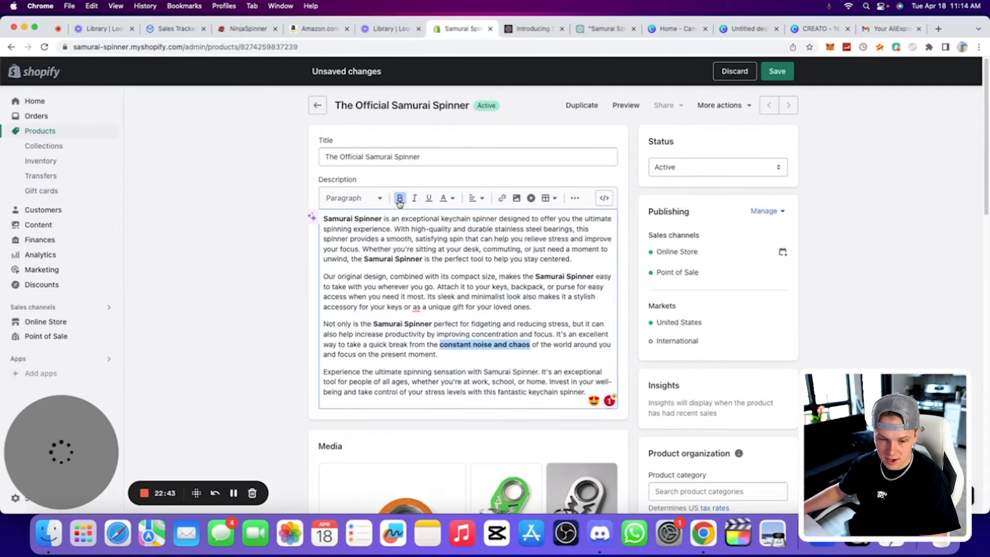
pyautogui.click(503, 335)
pyautogui.scroll(-1, 500, 351)
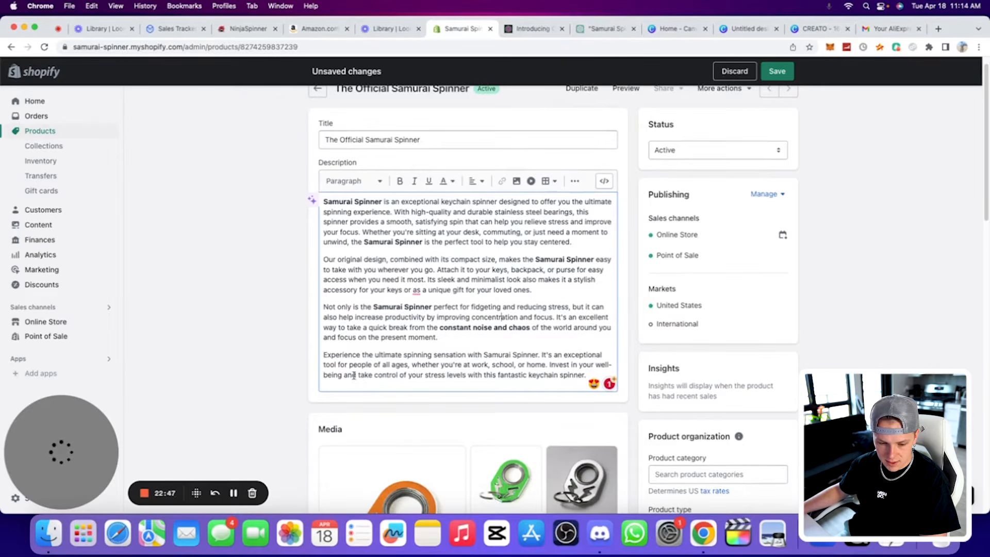
pyautogui.moveTo(369, 377); pyautogui.dragTo(466, 377)
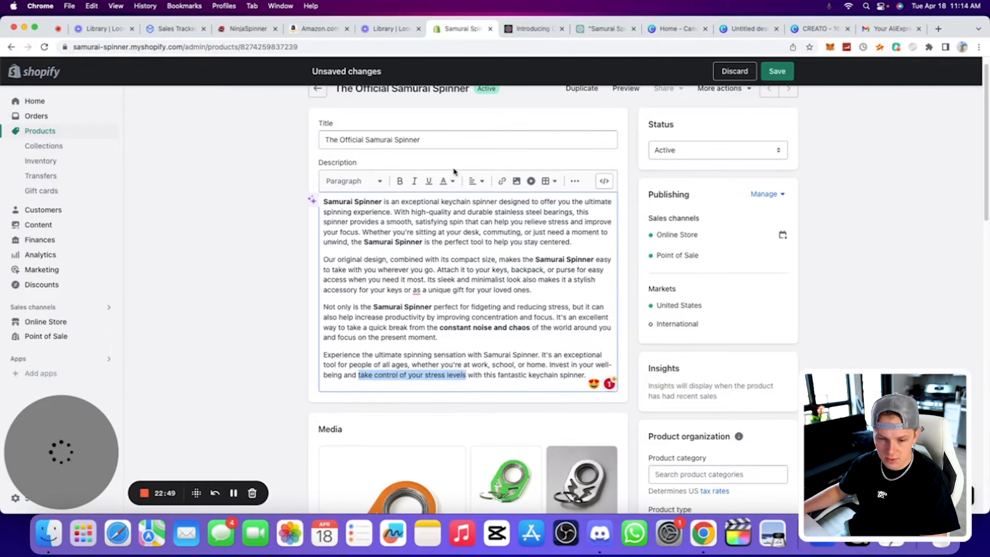
pyautogui.click(400, 181)
pyautogui.click(569, 222)
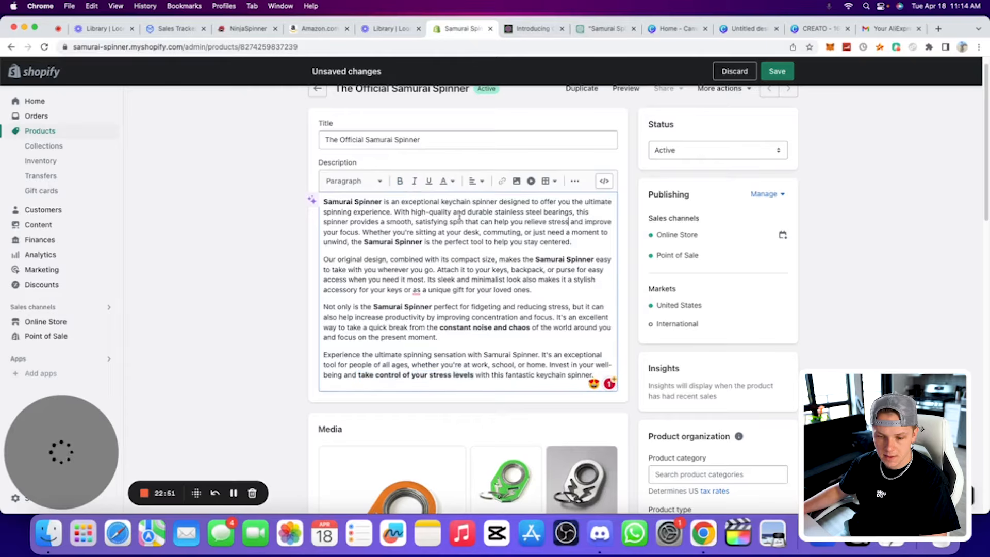
# Bold "provides a smooth, satisfying spin" in the first description paragraph and save the product
pyautogui.moveTo(351, 221); pyautogui.dragTo(464, 225)
pyautogui.click(400, 181)
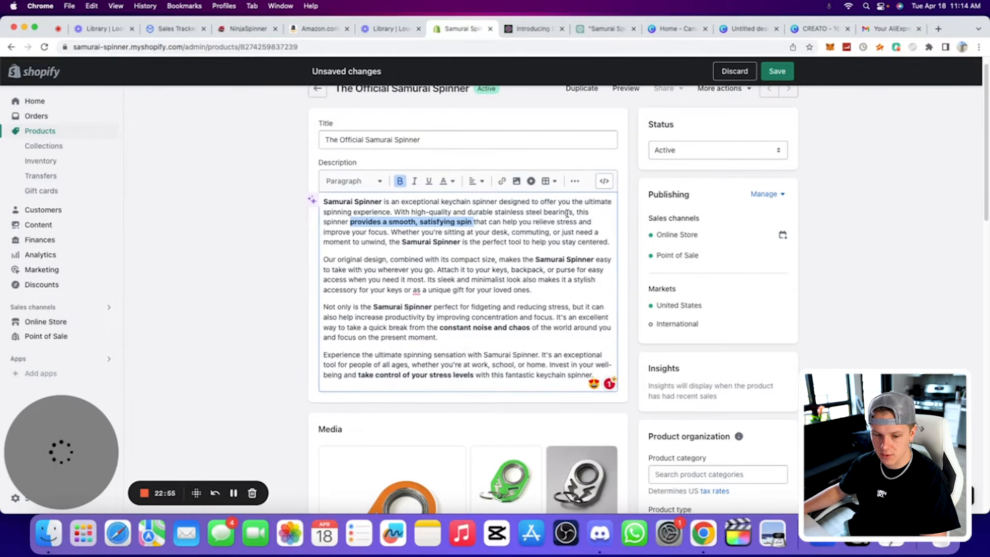
pyautogui.scroll(1, 570, 222)
pyautogui.click(777, 71)
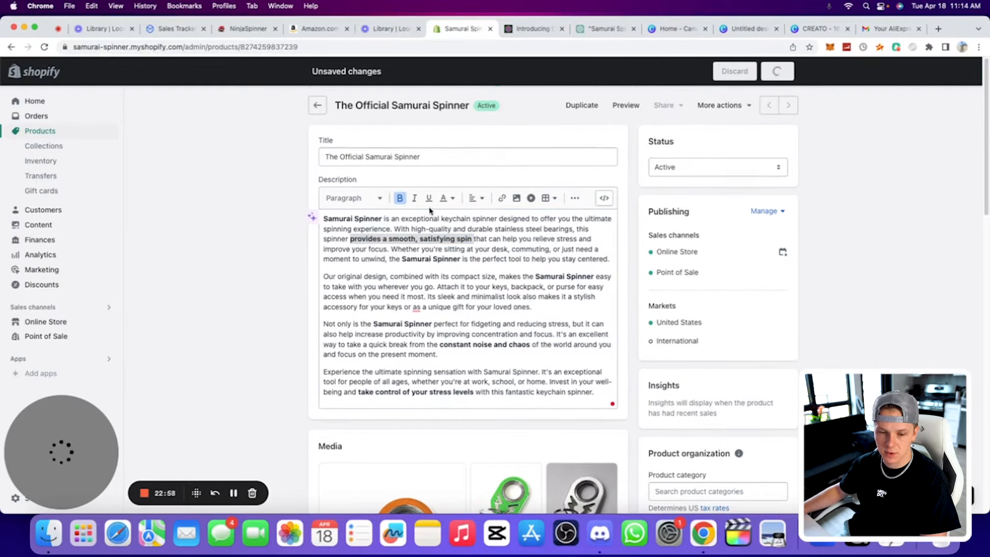
# Check the product's variants, and preview its storefront page to examine the formatted description
pyautogui.scroll(-10, 448, 207)
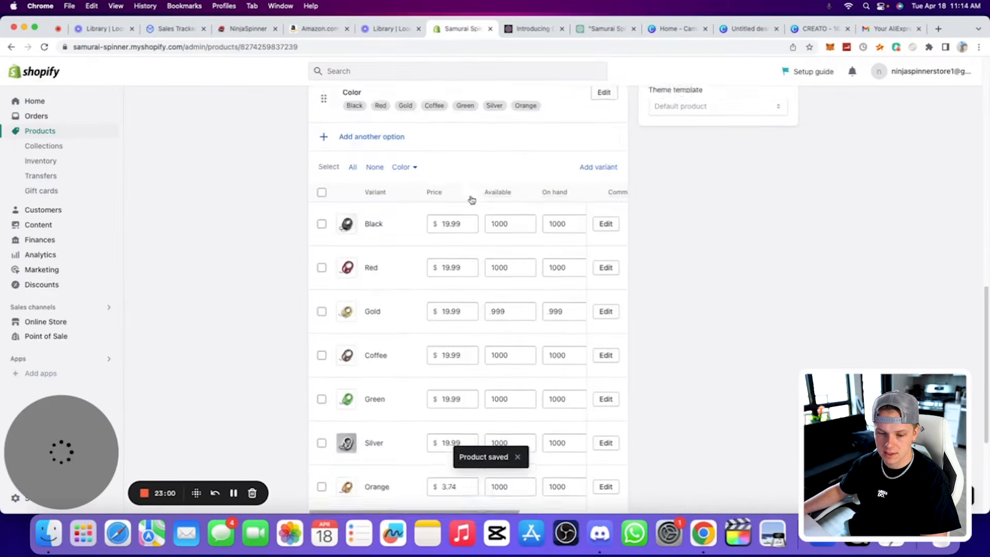
pyautogui.click(678, 109)
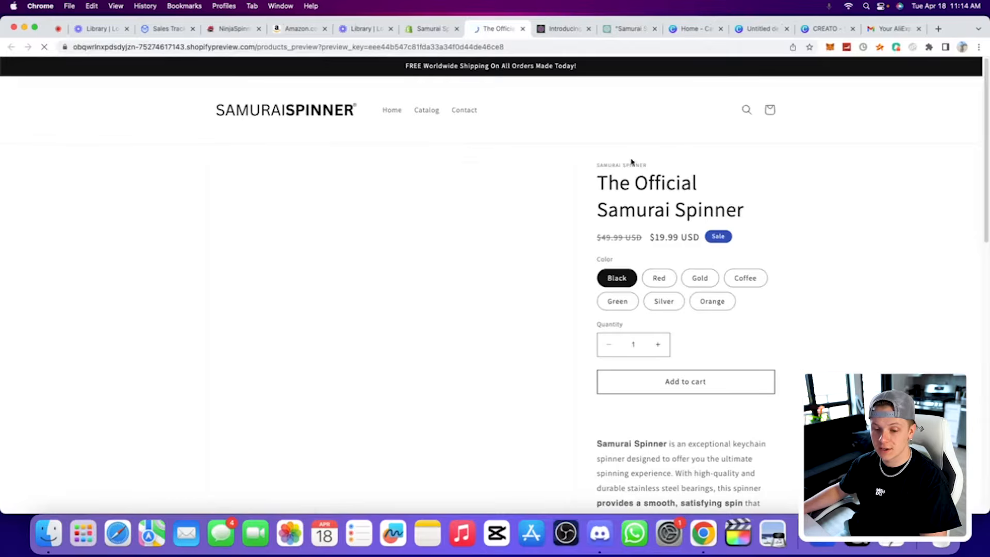
pyautogui.scroll(-10, 586, 171)
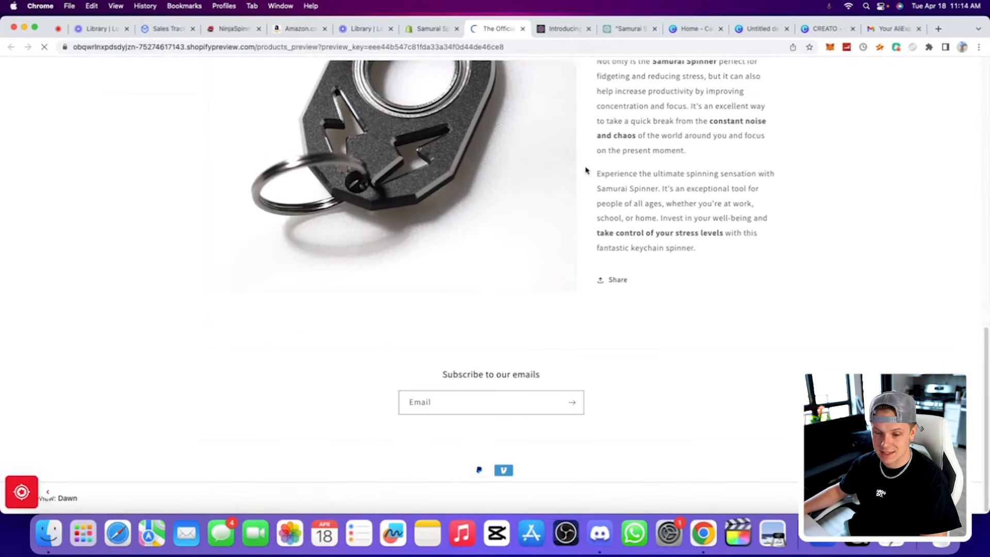
pyautogui.scroll(10, 634, 215)
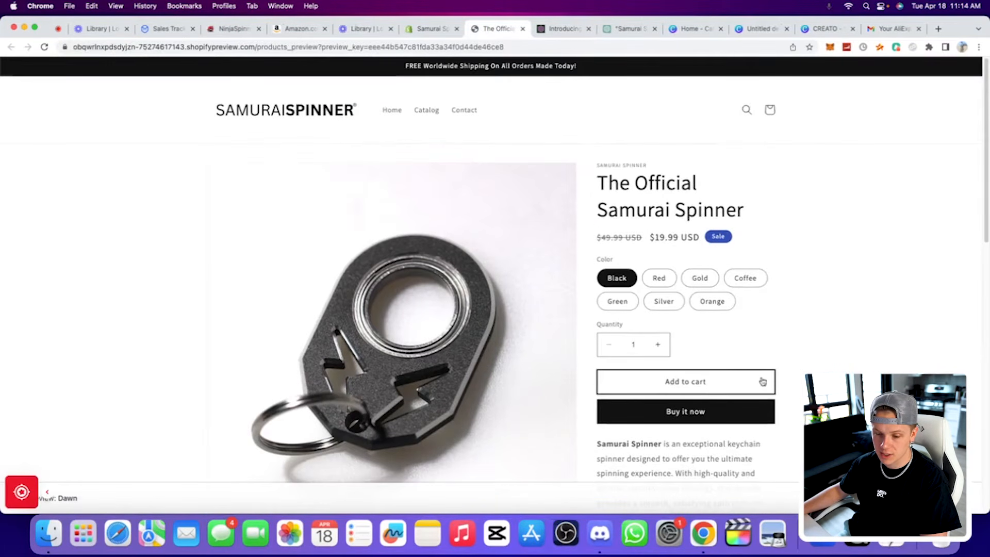
pyautogui.scroll(-1, 699, 405)
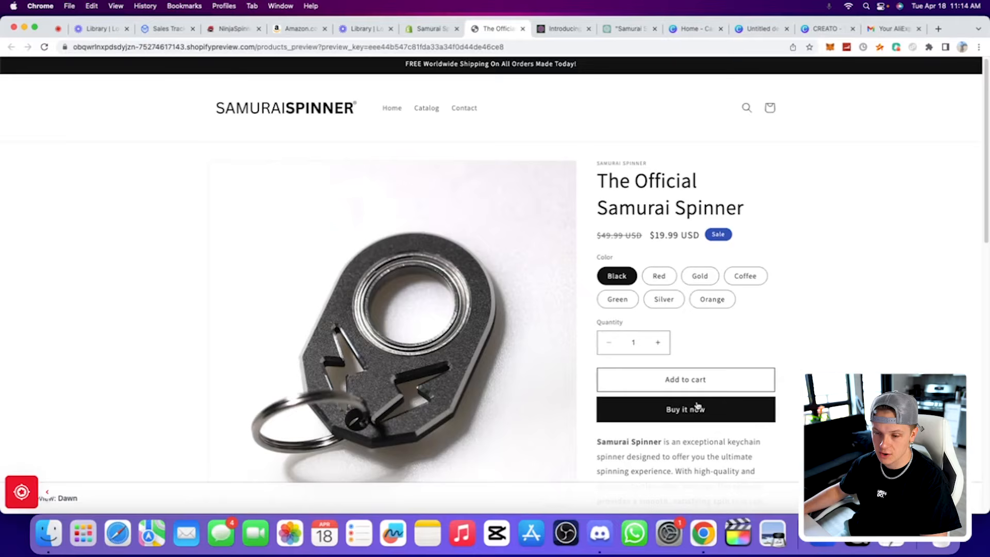
# Return to the product editor and try adding blank lines between the description's second and third paragraphs
pyautogui.click(431, 29)
pyautogui.click(536, 309)
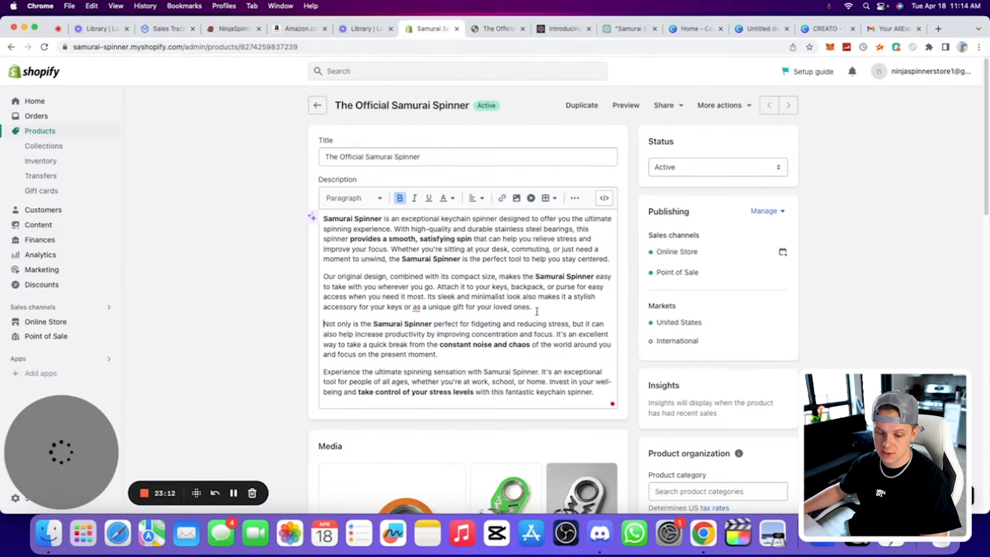
pyautogui.press('Return')
pyautogui.press('Return')
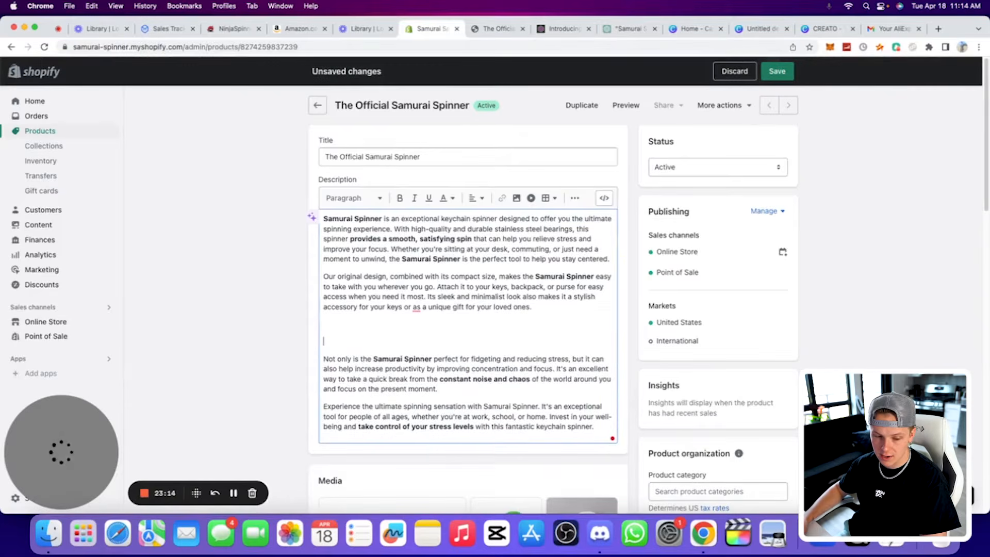
pyautogui.press('BackSpace')
pyautogui.press('BackSpace')
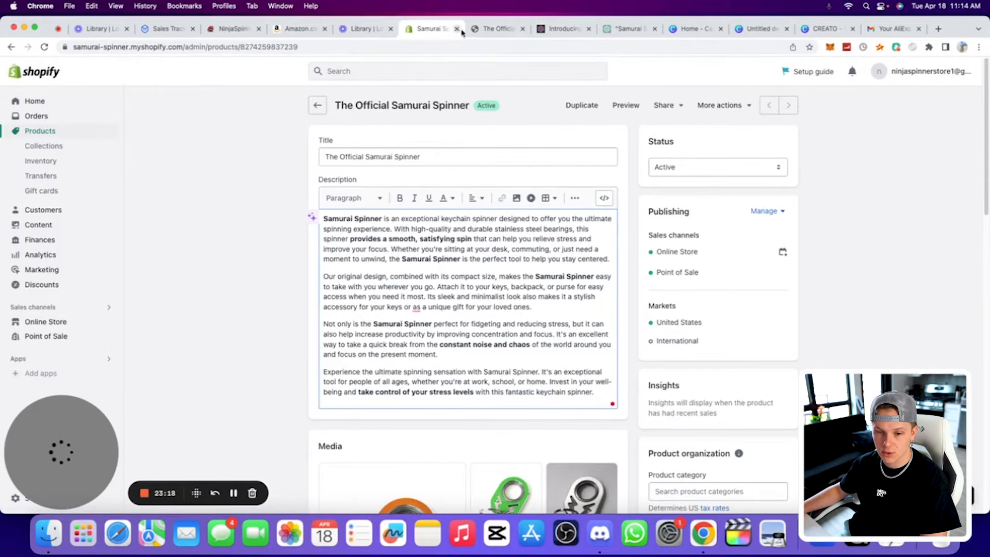
# Examine the NinjaSpinner product page's photos and description, and compare its layout with the Samurai Spinner preview
pyautogui.click(234, 28)
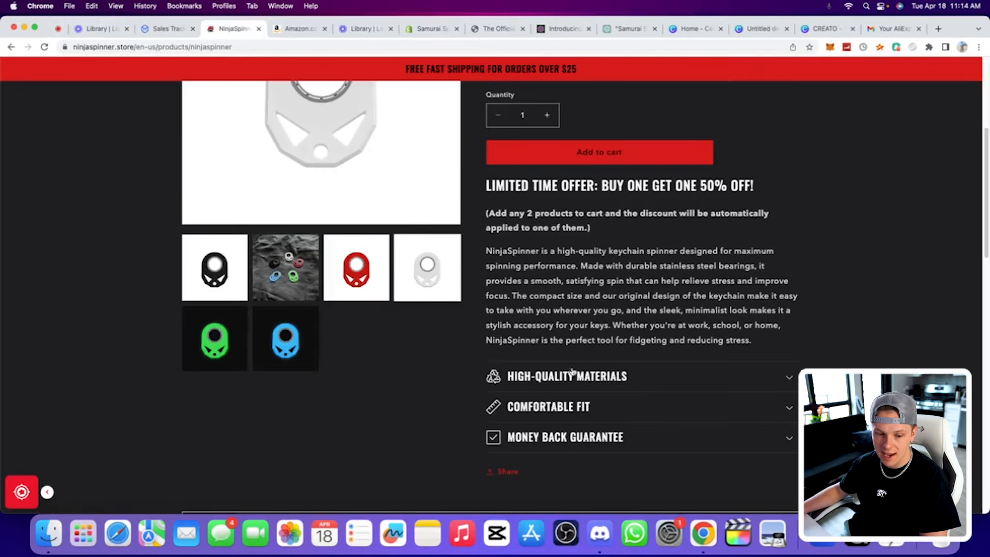
pyautogui.click(309, 296)
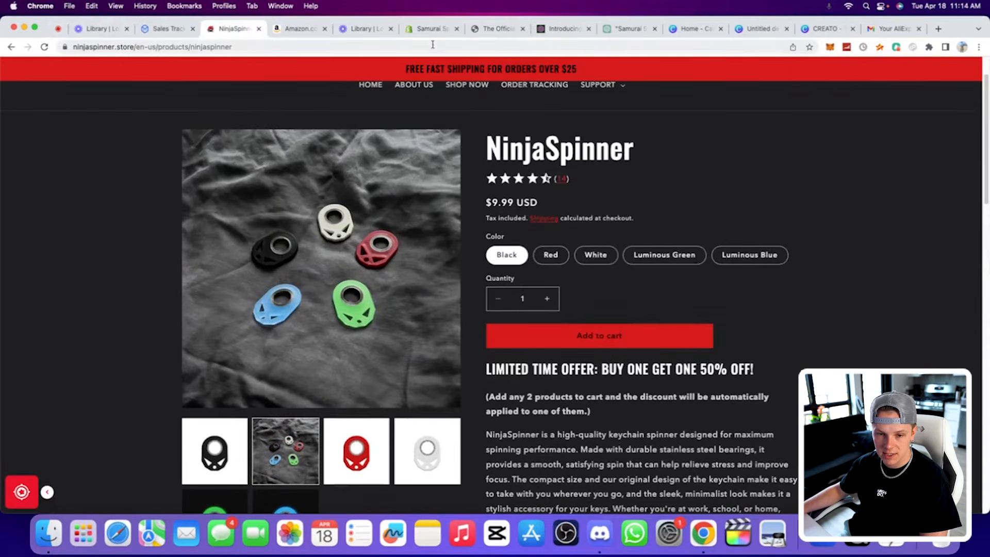
pyautogui.click(432, 29)
pyautogui.click(494, 30)
pyautogui.scroll(-7, 521, 173)
pyautogui.scroll(-5, 540, 172)
pyautogui.scroll(10, 539, 170)
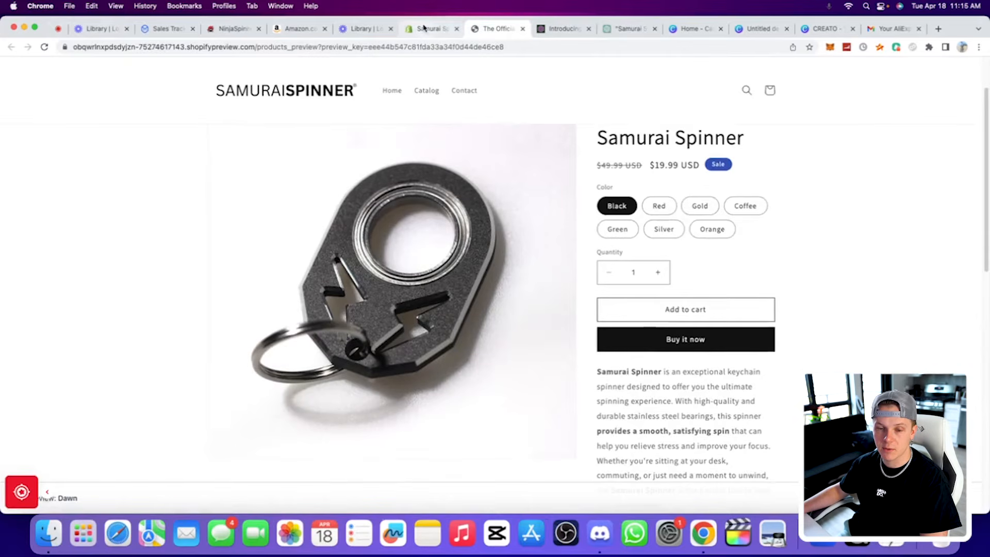
pyautogui.click(424, 29)
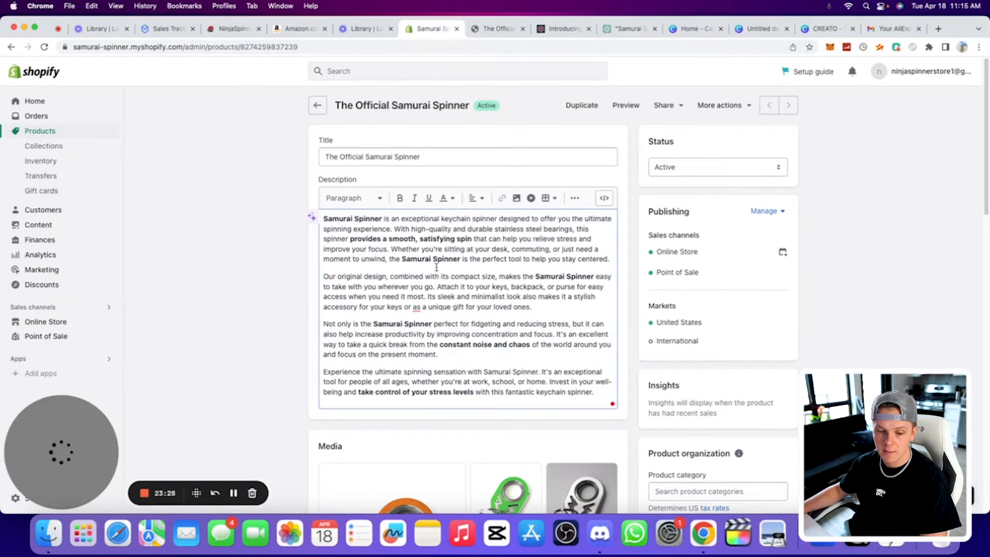
# Search Google for gif in the preview's browser tab, open GIPHY and browse its homepage
pyautogui.click(516, 30)
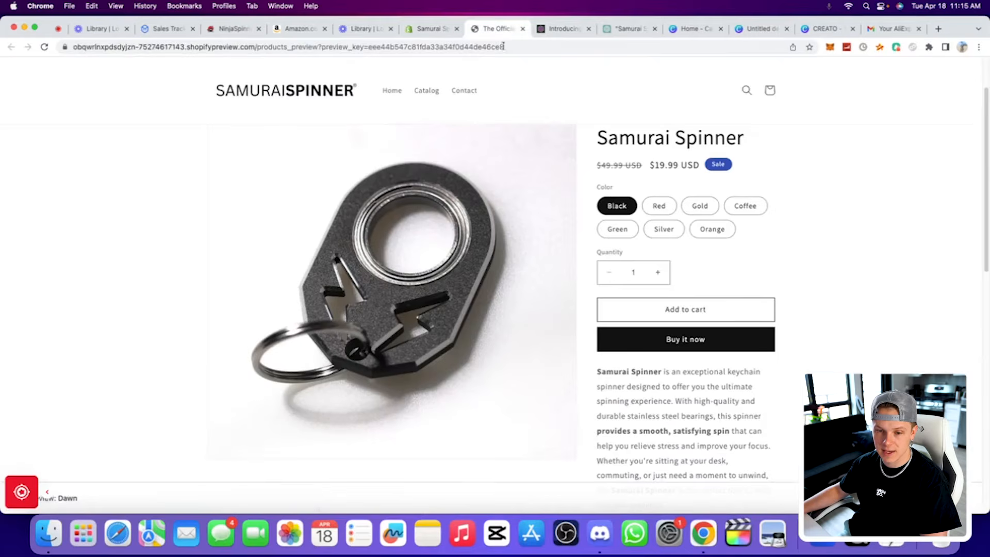
pyautogui.click(502, 47)
pyautogui.write('gif')
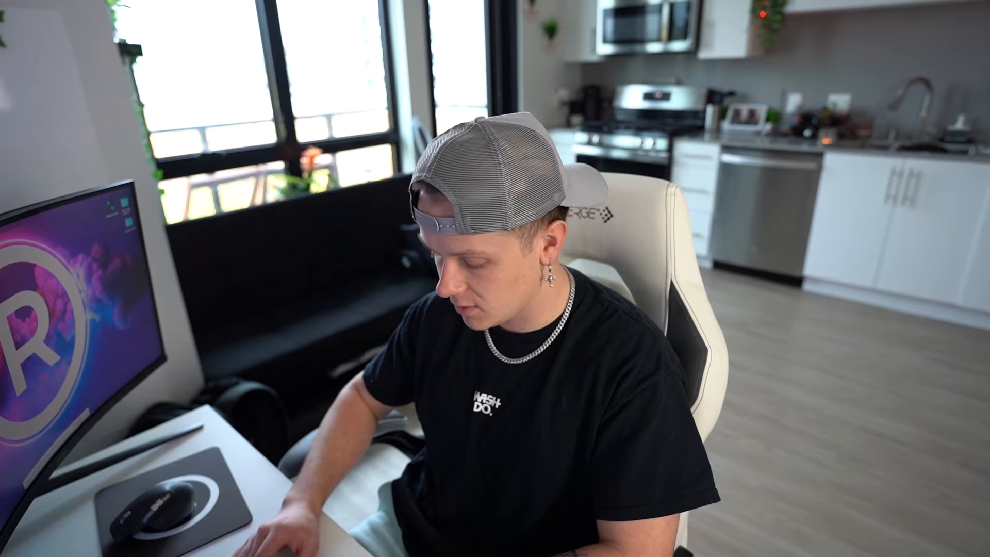
pyautogui.press('Return')
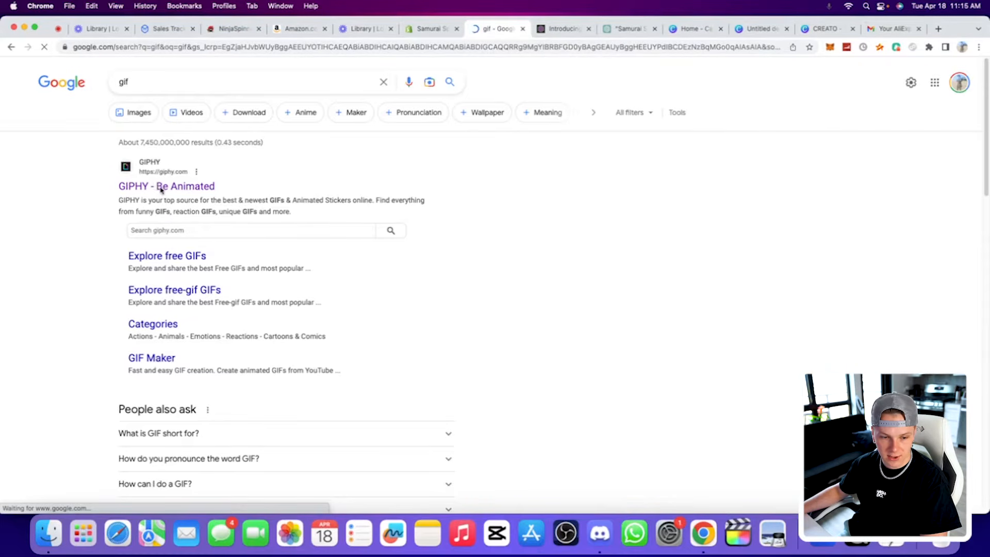
pyautogui.click(161, 187)
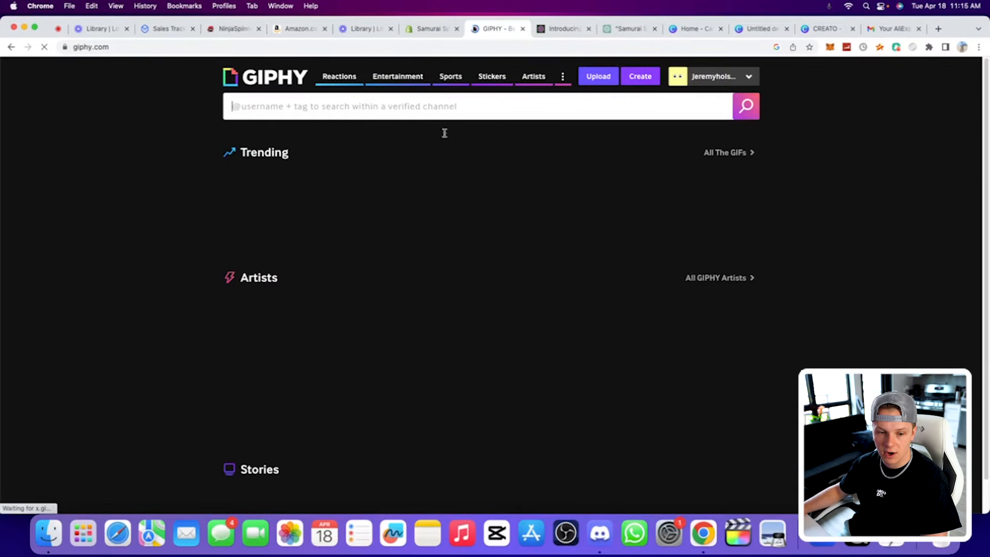
pyautogui.scroll(-7, 397, 100)
pyautogui.scroll(-1, 427, 155)
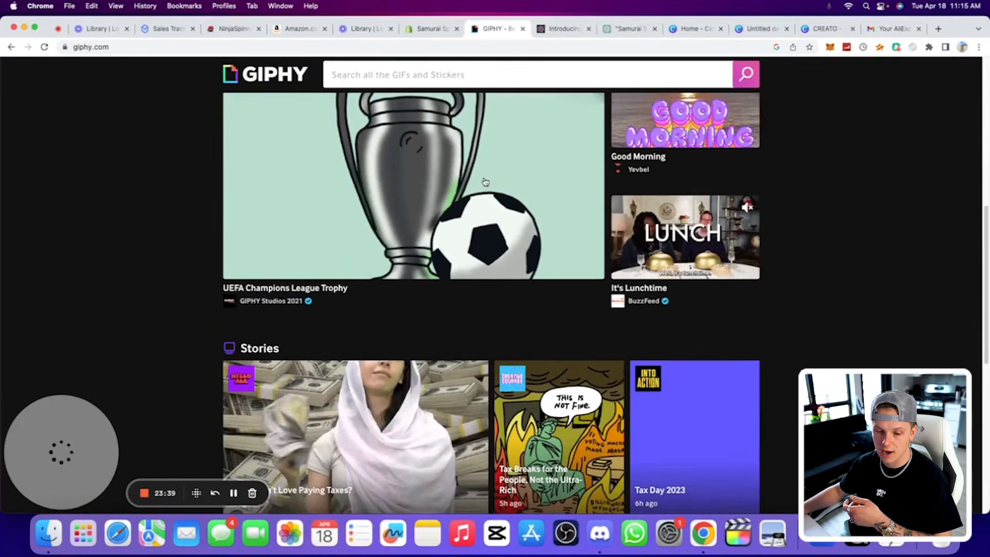
pyautogui.scroll(-2, 408, 346)
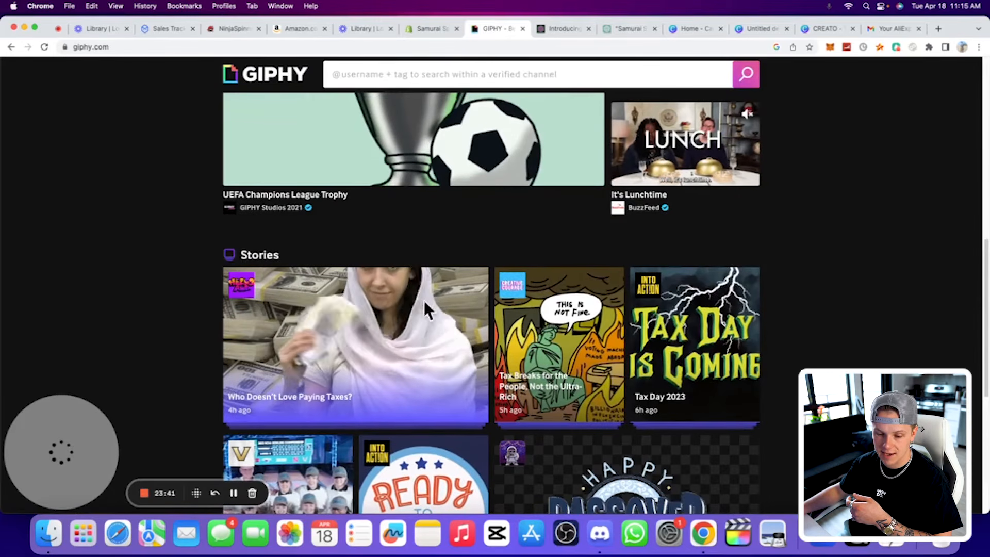
# Preview the Samurai Spinner product page again, examine where a GIF could fit in the description, and return to GIPHY
pyautogui.click(429, 29)
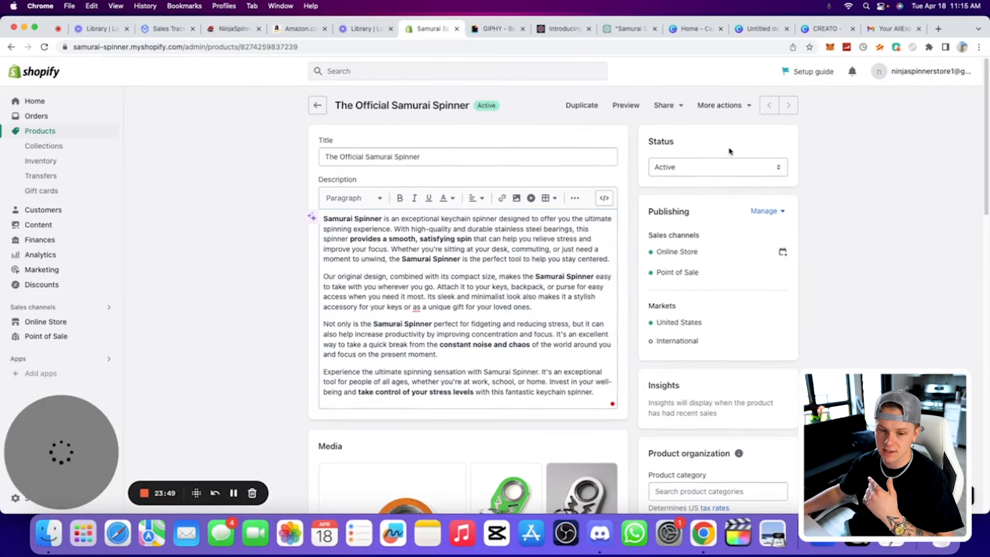
pyautogui.click(622, 108)
pyautogui.scroll(-6, 722, 332)
pyautogui.scroll(-2, 696, 333)
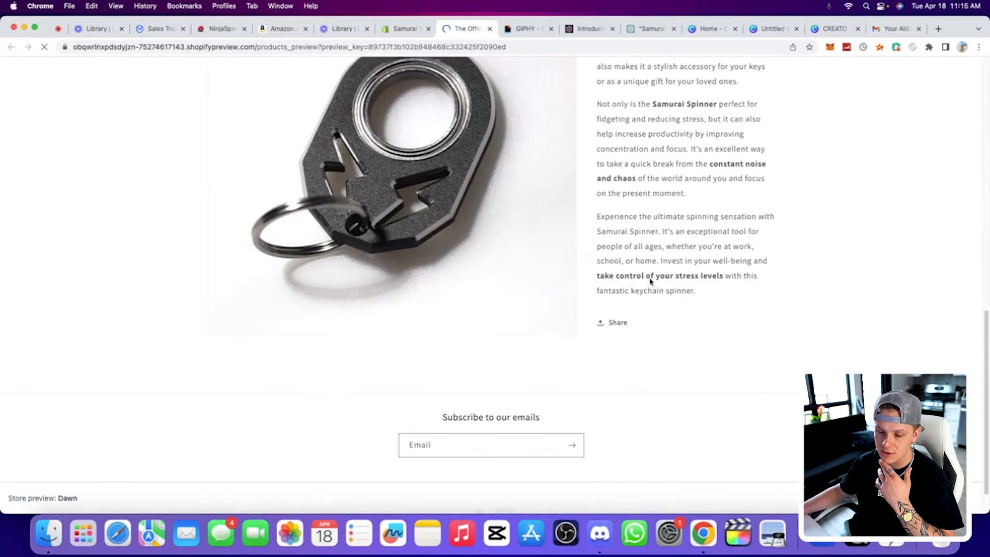
pyautogui.scroll(4, 652, 385)
pyautogui.scroll(-4, 623, 380)
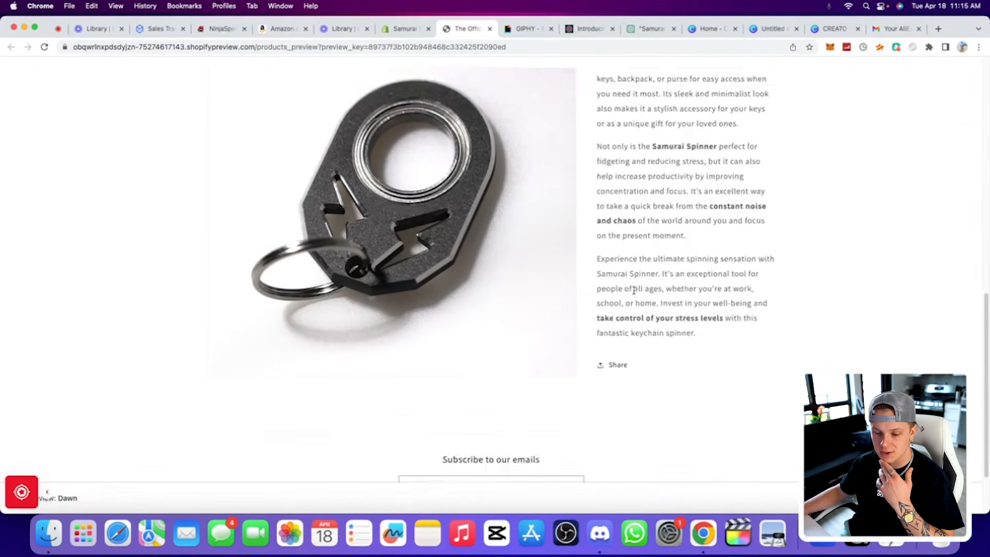
pyautogui.scroll(10, 636, 283)
pyautogui.scroll(-4, 663, 278)
pyautogui.scroll(-4, 669, 276)
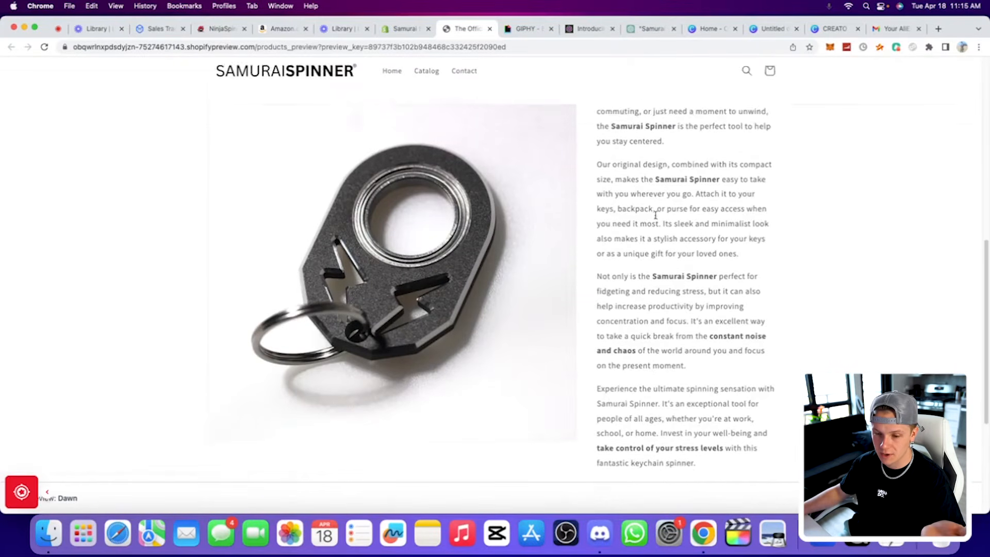
pyautogui.scroll(4, 638, 164)
pyautogui.scroll(-3, 636, 163)
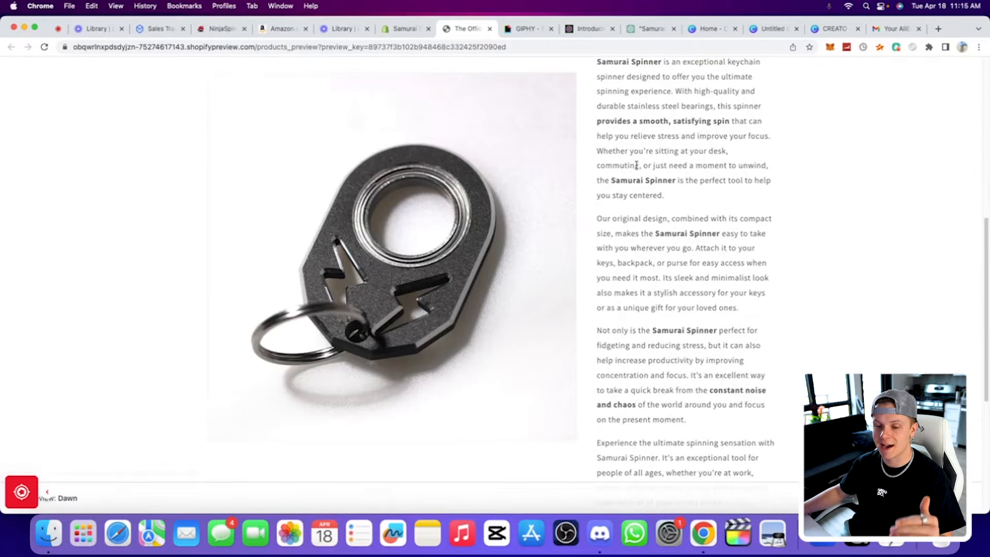
pyautogui.scroll(10, 650, 186)
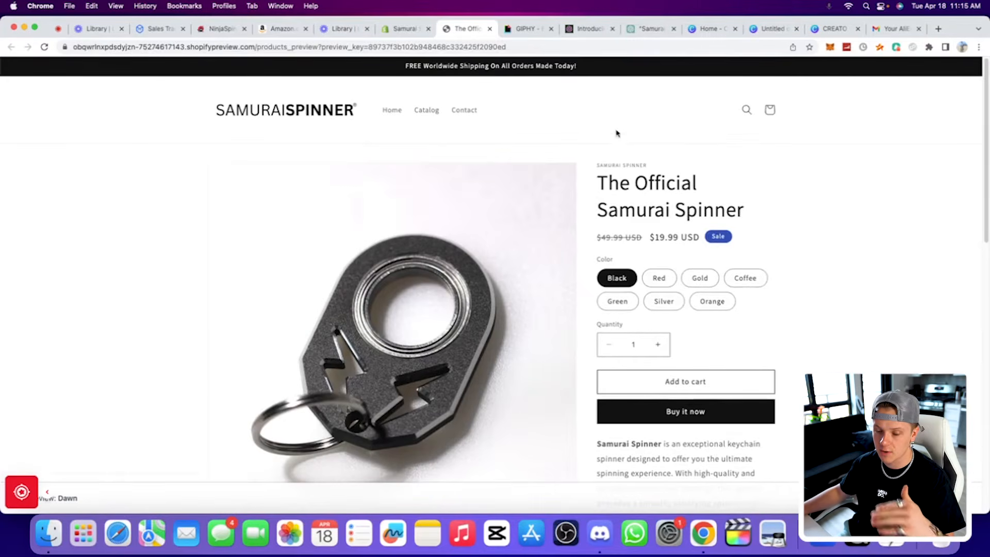
pyautogui.click(531, 29)
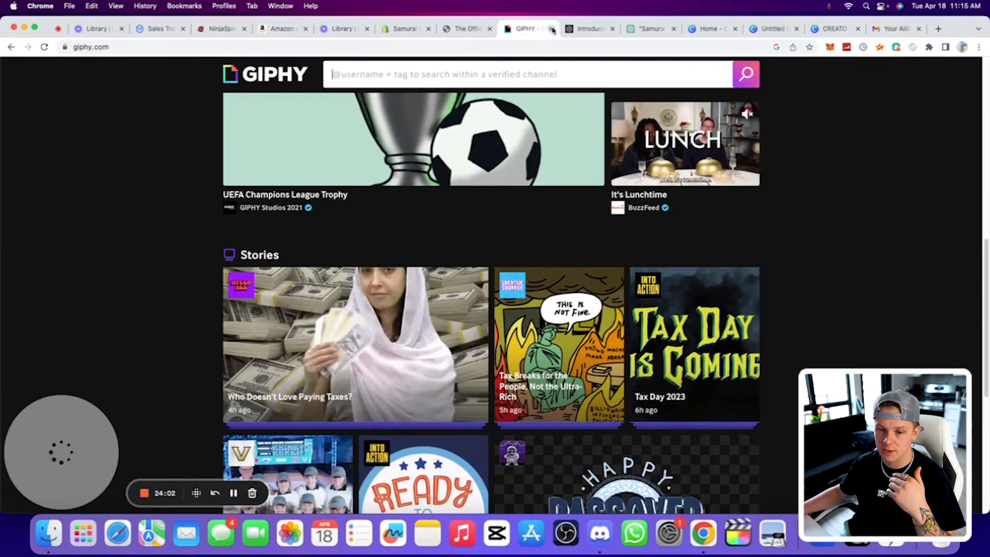
# Return to the Shopify admin and open the store's Policies settings
pyautogui.click(401, 29)
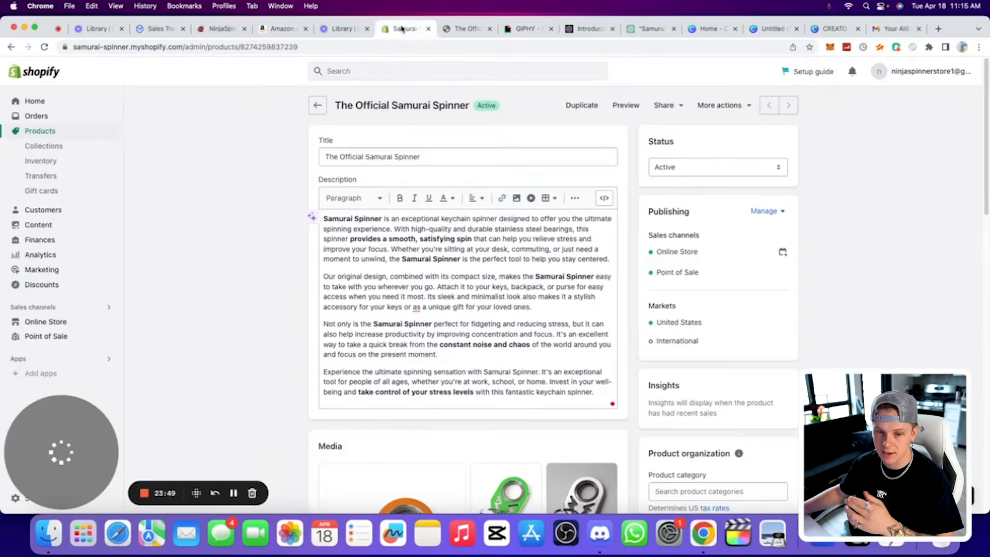
pyautogui.scroll(-1, 439, 181)
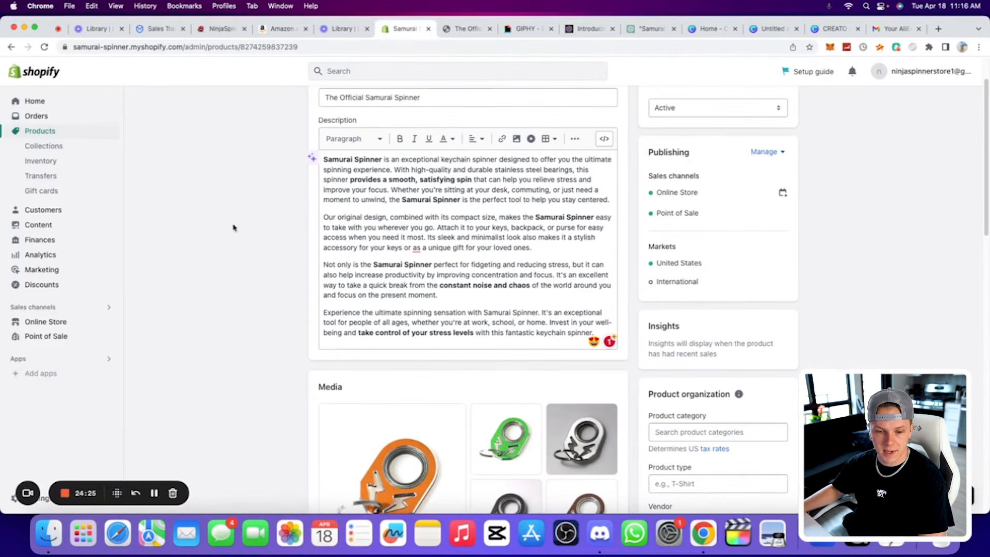
pyautogui.scroll(-3, 382, 199)
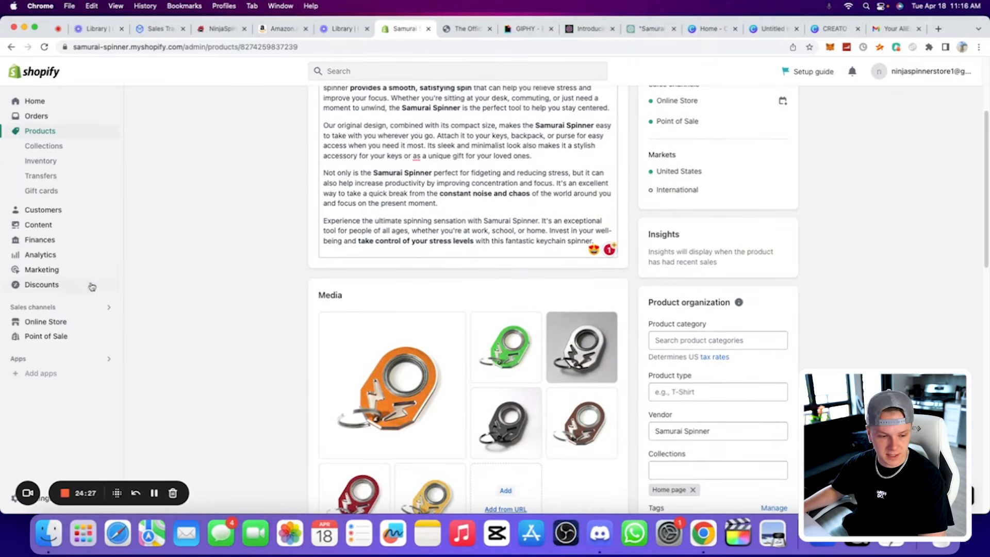
pyautogui.click(13, 502)
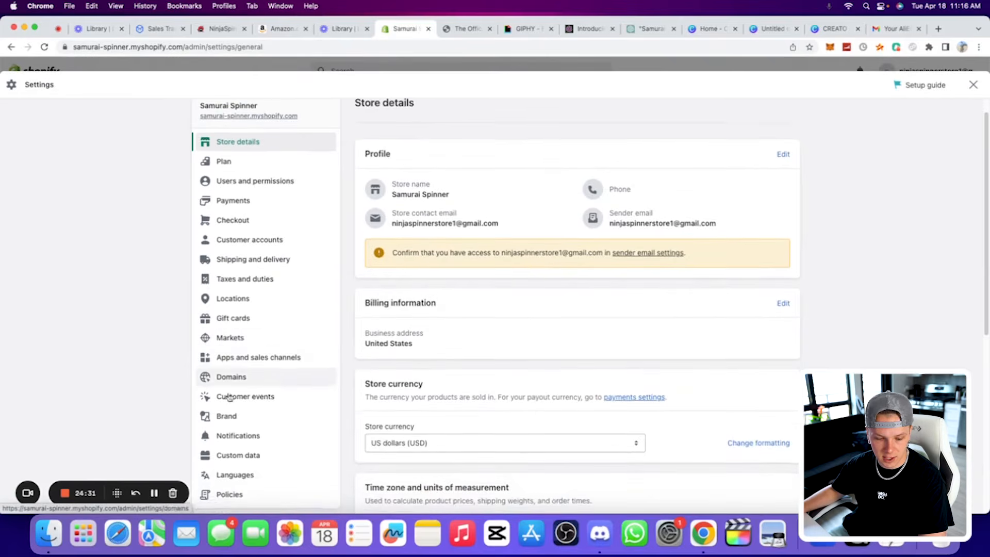
pyautogui.scroll(-3, 250, 439)
pyautogui.click(265, 405)
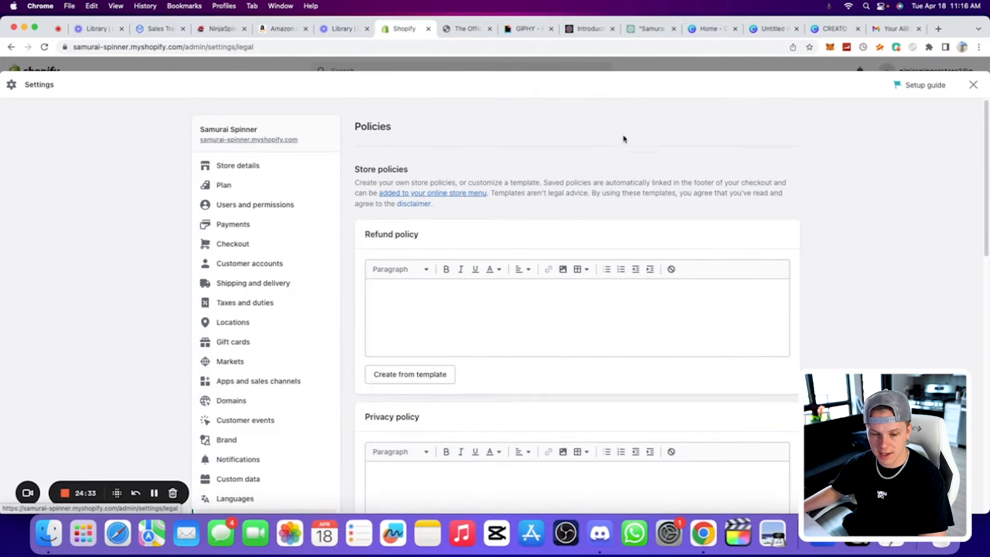
# Fill the refund policy, privacy policy and terms of service from their templates, and save the store policies
pyautogui.click(402, 379)
pyautogui.scroll(-10, 485, 268)
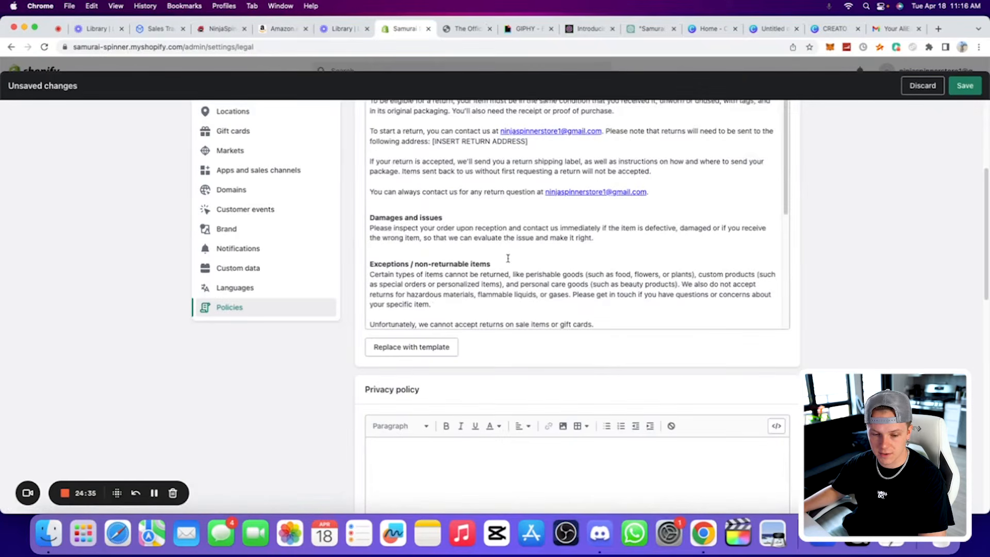
pyautogui.scroll(-2, 443, 314)
pyautogui.click(412, 304)
pyautogui.scroll(-10, 619, 281)
pyautogui.scroll(-15, 618, 282)
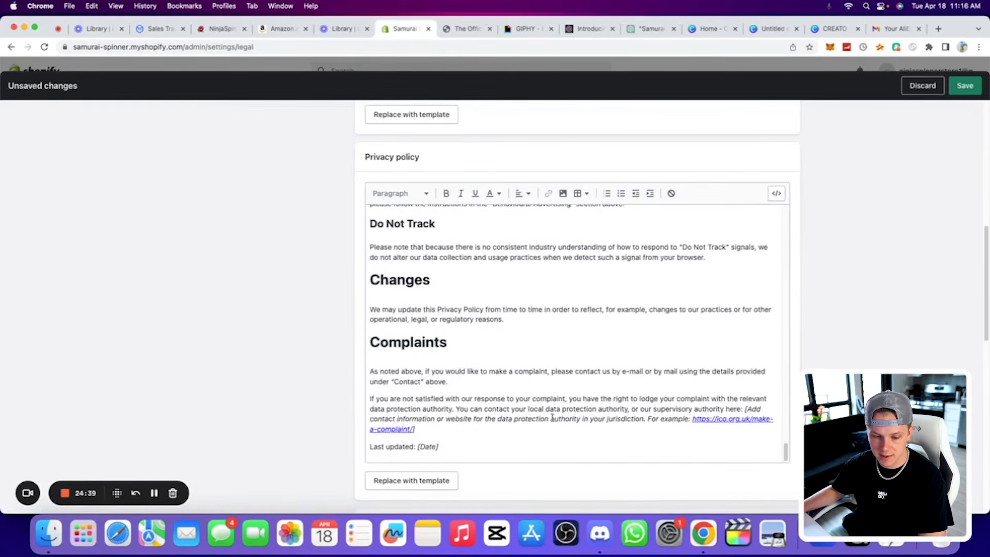
pyautogui.scroll(4, 406, 189)
pyautogui.scroll(-1, 406, 207)
pyautogui.click(411, 227)
pyautogui.scroll(-5, 369, 273)
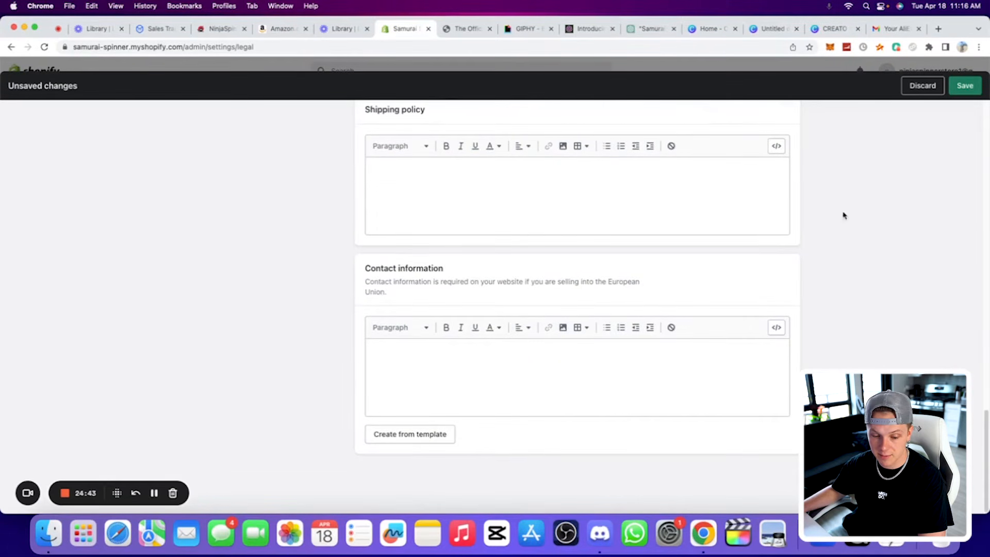
pyautogui.click(965, 85)
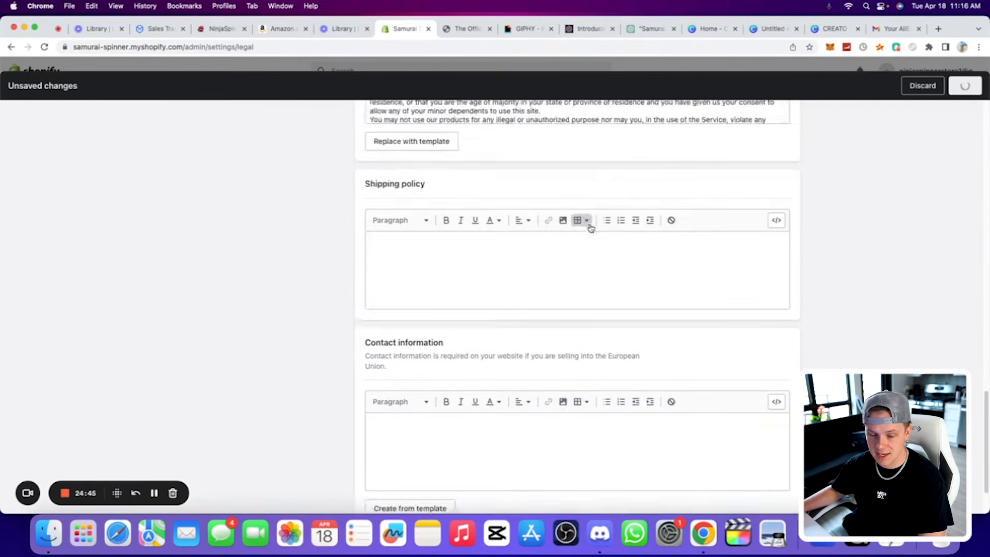
# Review the saved policies, then ask ChatGPT to write a website refund policy allowing returns or refunds only if the product is broken
pyautogui.scroll(3, 397, 289)
pyautogui.scroll(-4, 451, 179)
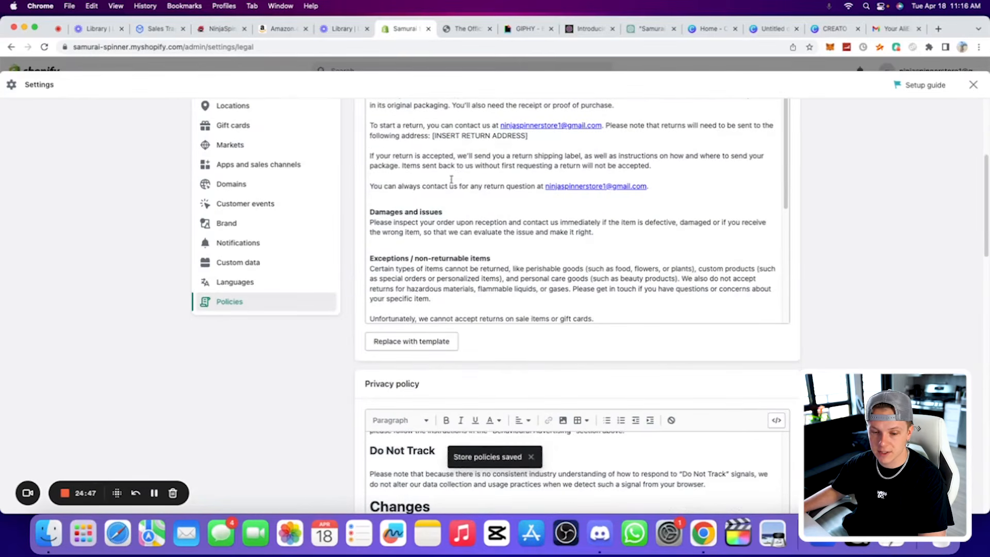
pyautogui.scroll(4, 601, 261)
pyautogui.scroll(-8, 538, 304)
pyautogui.scroll(1, 579, 267)
pyautogui.scroll(10, 579, 267)
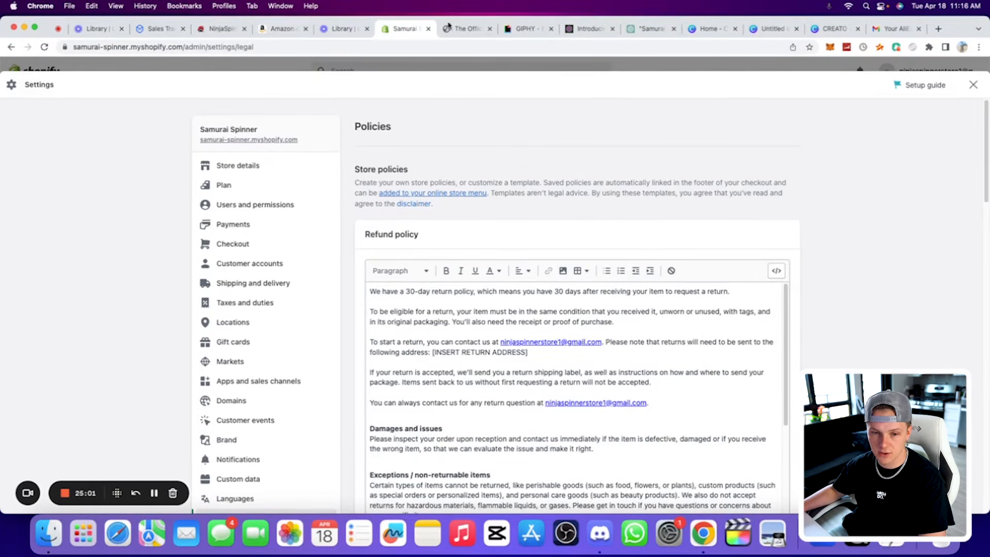
pyautogui.click(652, 28)
pyautogui.click(447, 471)
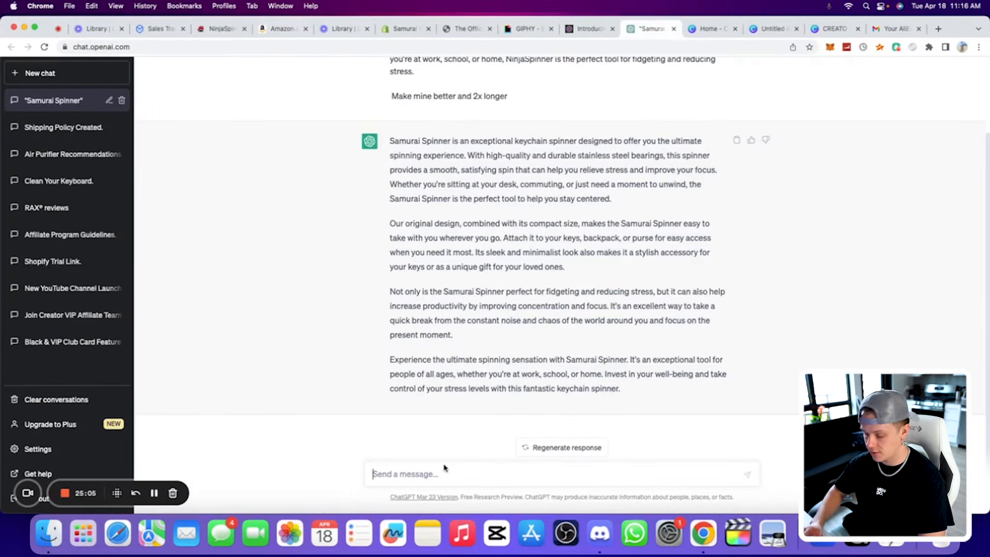
pyautogui.write('W')
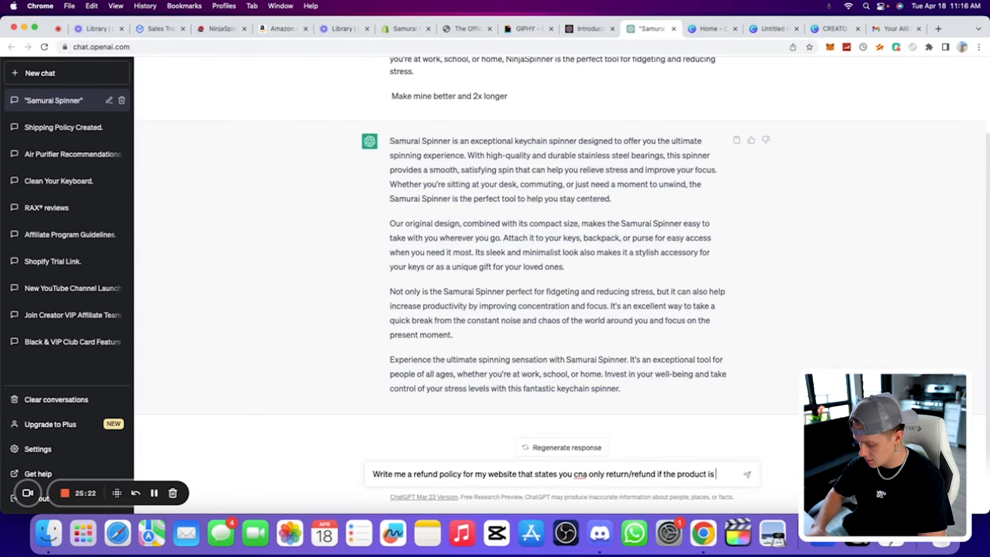
pyautogui.write('n')
pyautogui.press('Return')
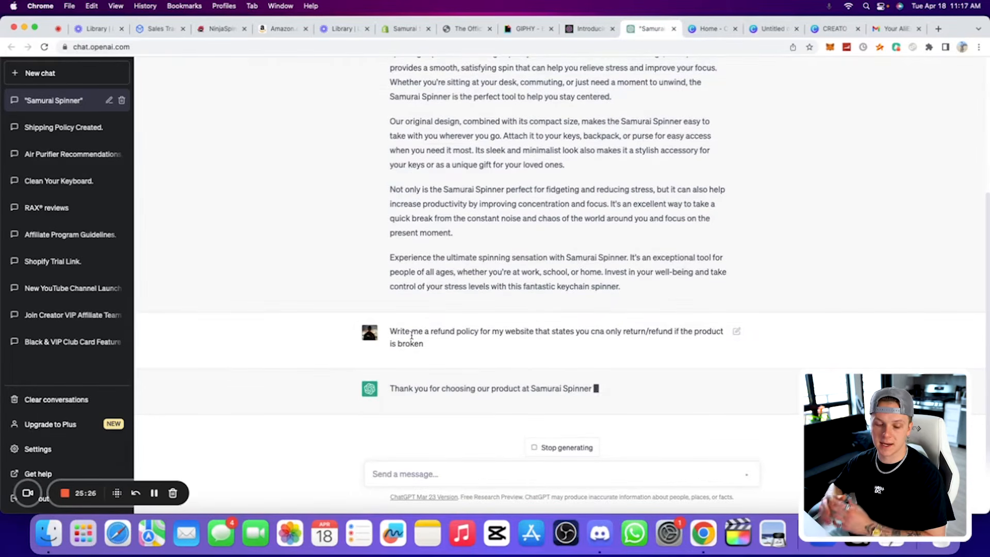
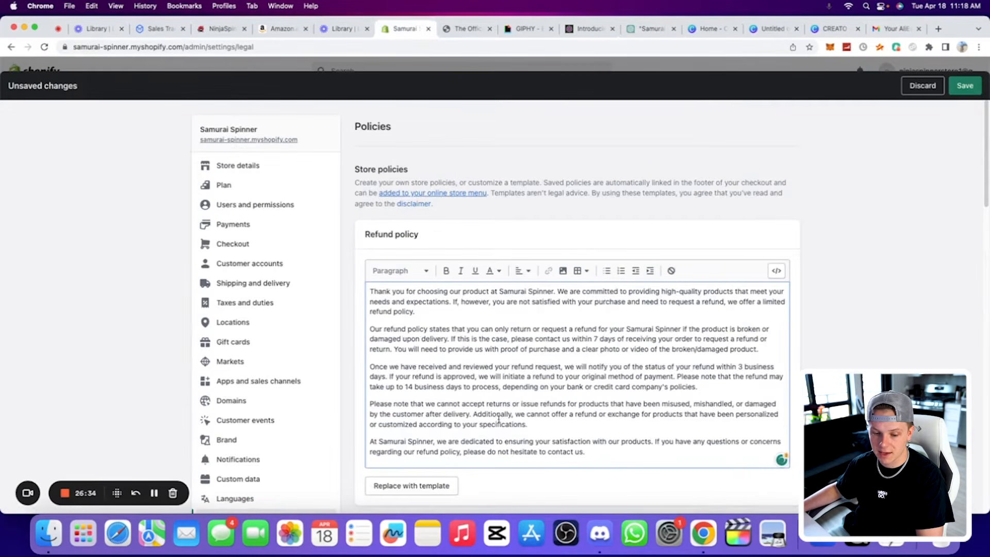
# Save the store policies with the ChatGPT-written refund policy text
pyautogui.scroll(-3, 498, 421)
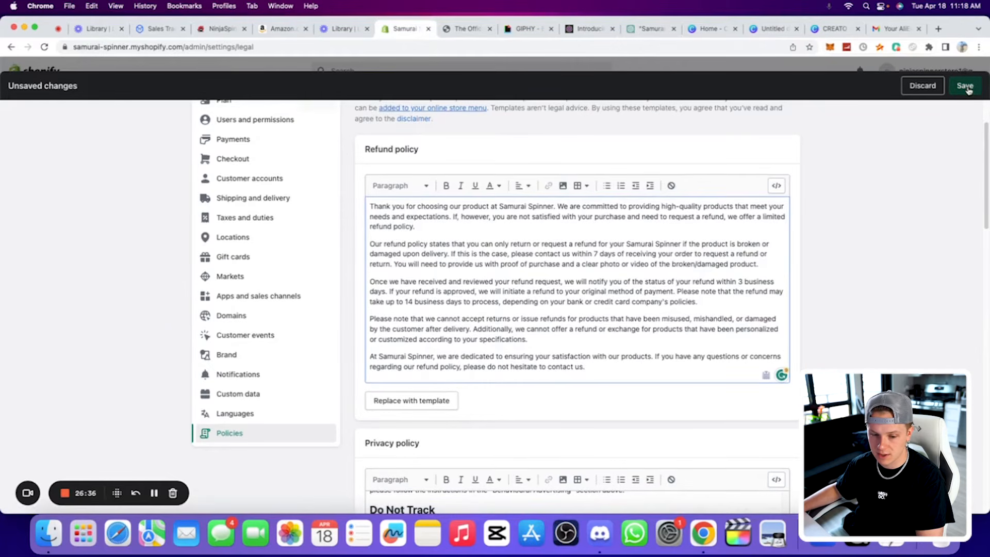
pyautogui.click(966, 86)
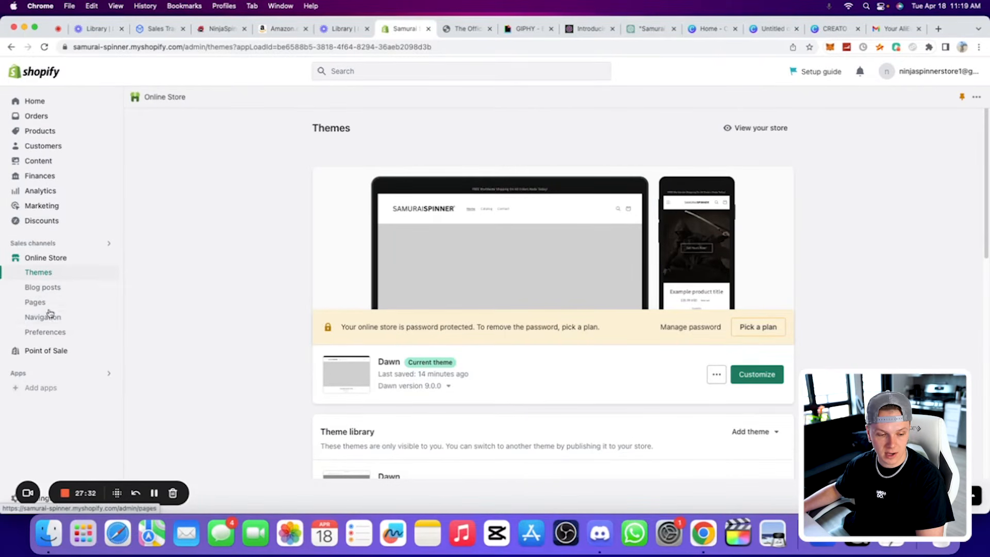
# Open the online store's Footer menu for editing and add a menu item linked to the Privacy Policy
pyautogui.click(46, 316)
pyautogui.scroll(-3, 748, 241)
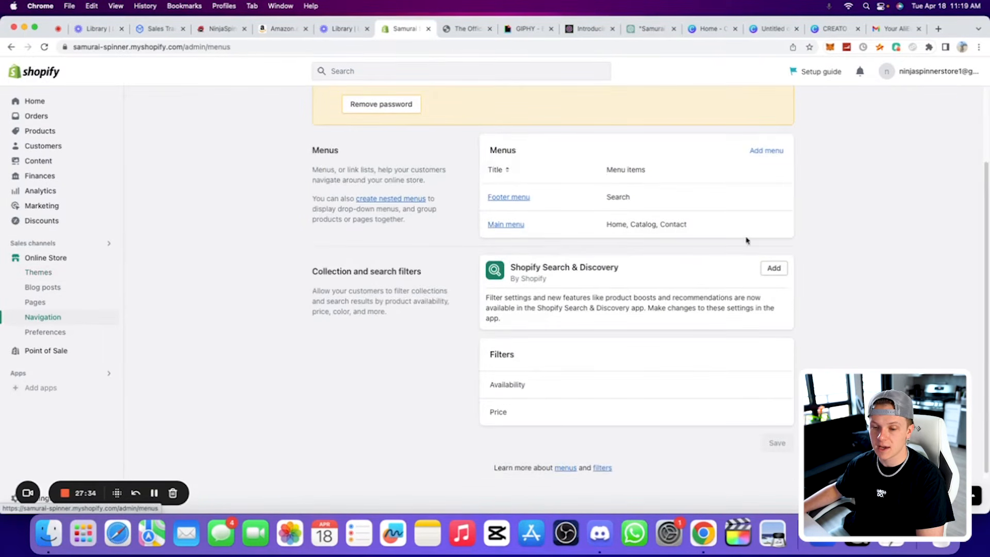
pyautogui.click(509, 199)
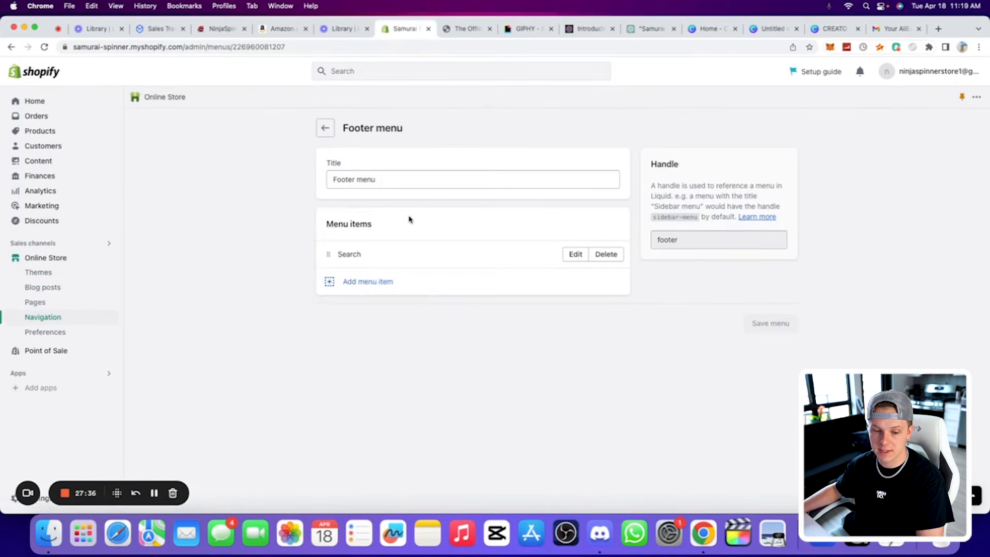
pyautogui.click(371, 281)
pyautogui.click(850, 186)
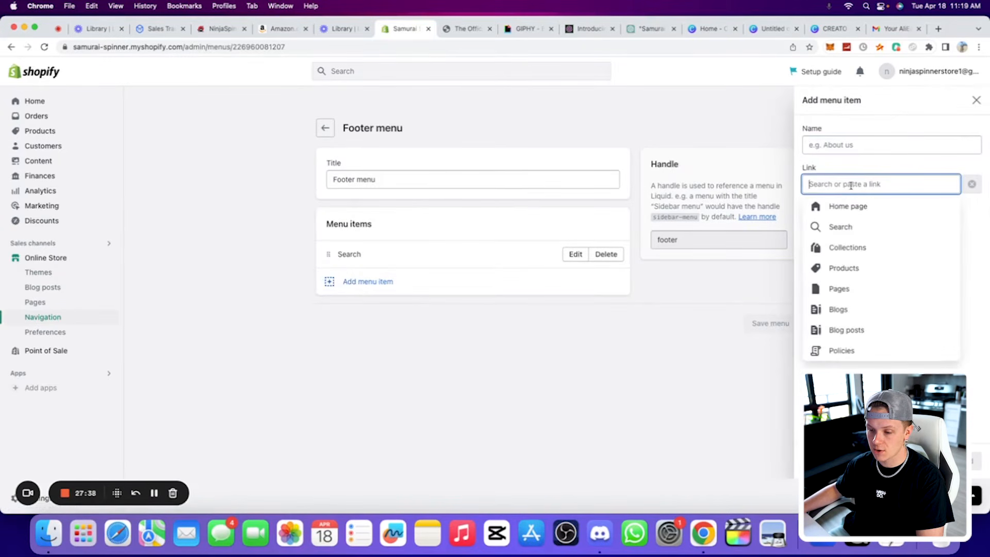
pyautogui.click(857, 350)
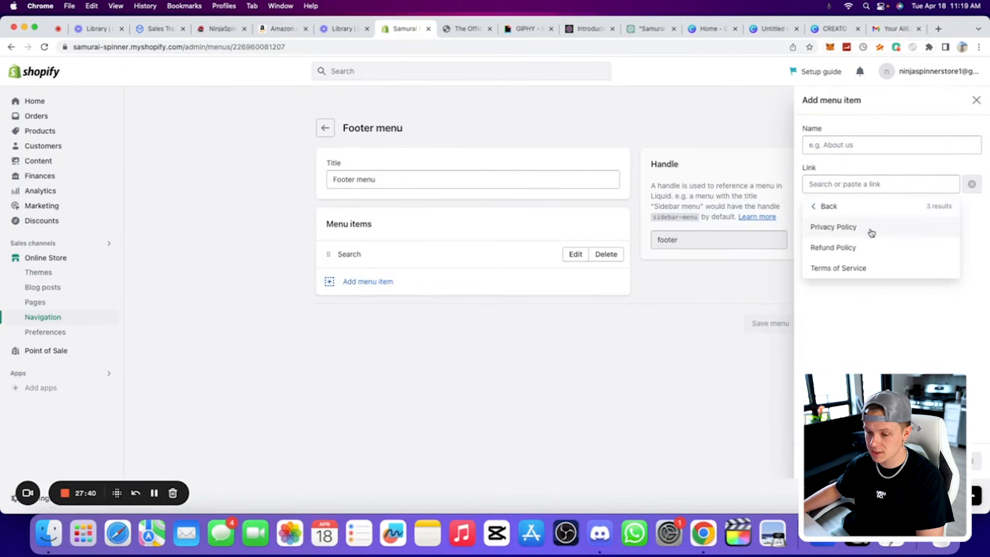
pyautogui.click(872, 238)
pyautogui.click(977, 461)
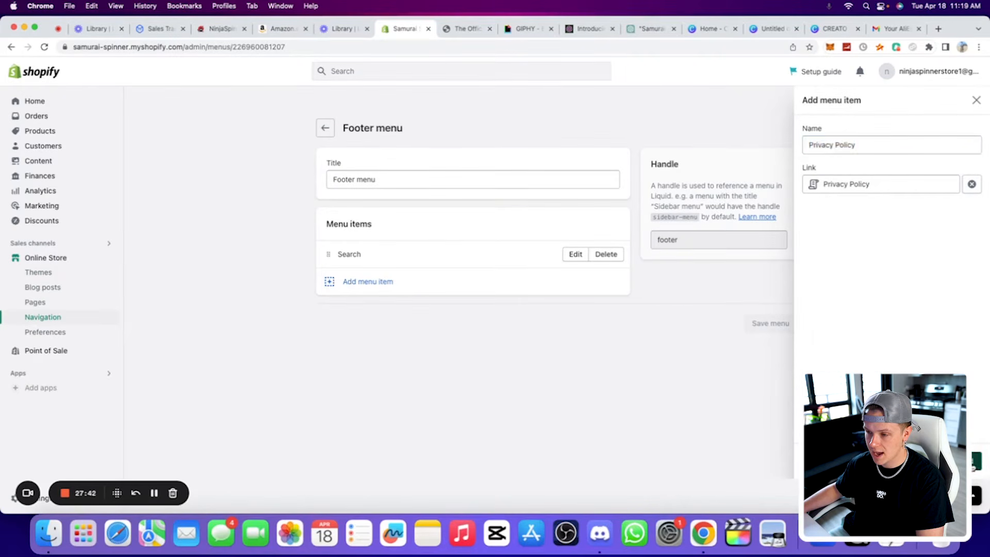
# Add a footer menu item linked to the Refund Policy
pyautogui.click(480, 302)
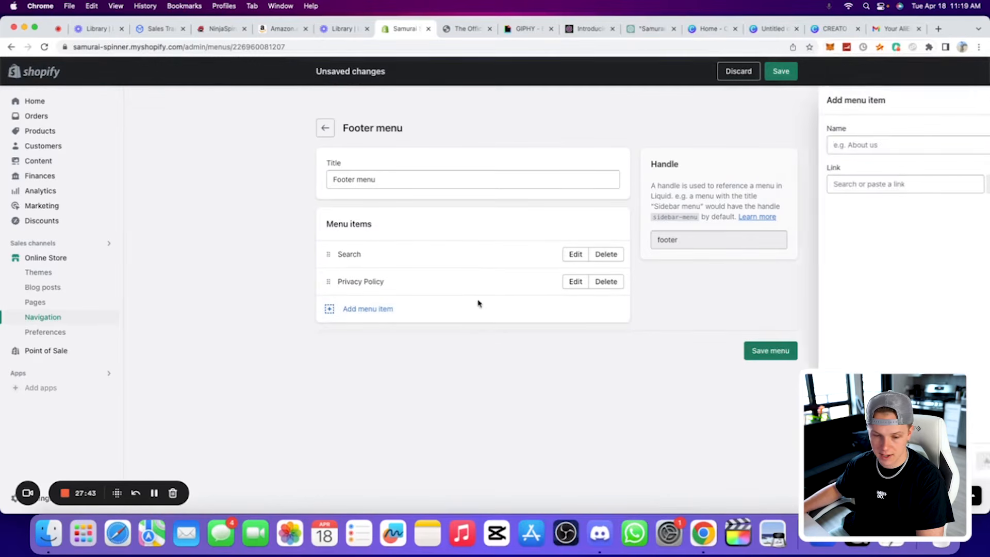
pyautogui.click(880, 184)
pyautogui.click(866, 345)
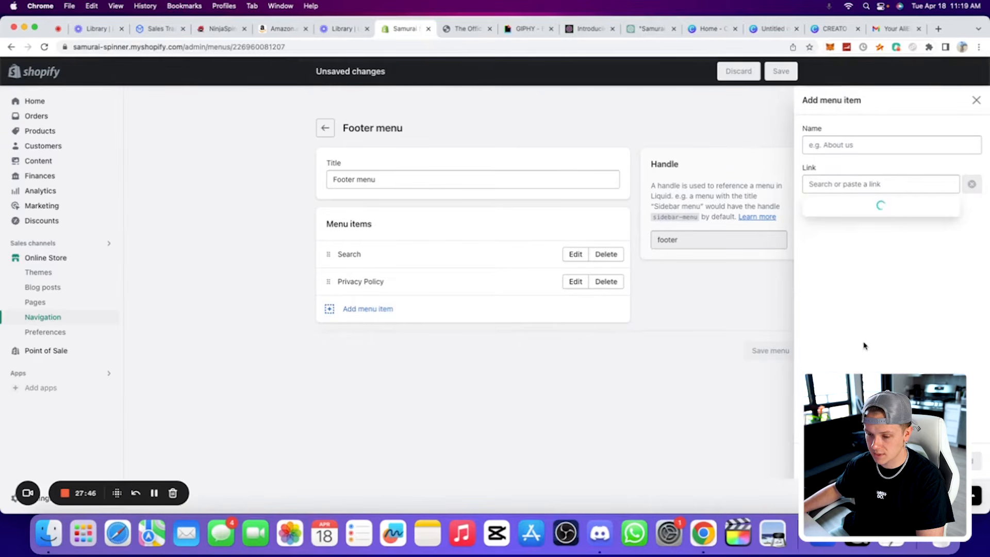
pyautogui.click(861, 246)
pyautogui.click(976, 460)
# Add a footer menu item linked to the Terms of Service policy
pyautogui.click(524, 345)
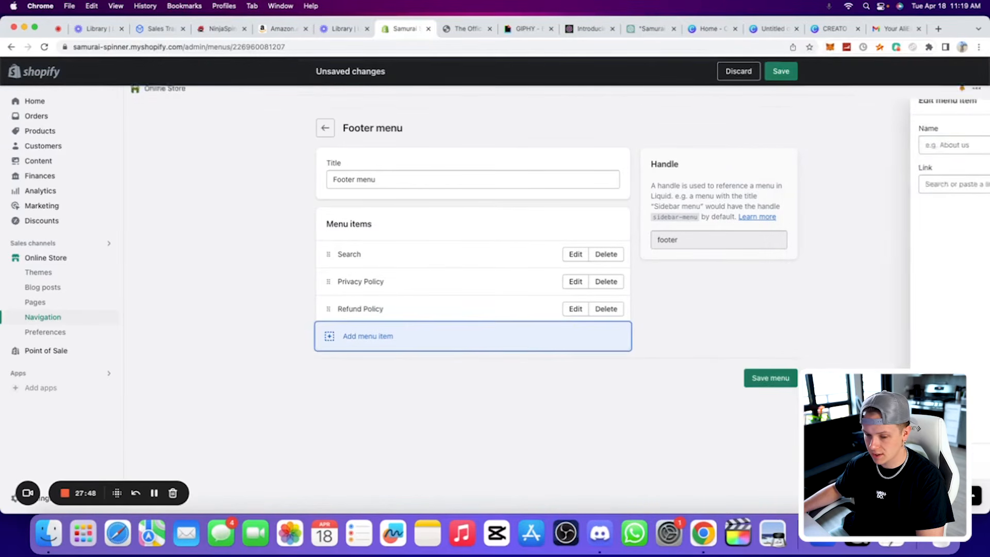
pyautogui.click(825, 184)
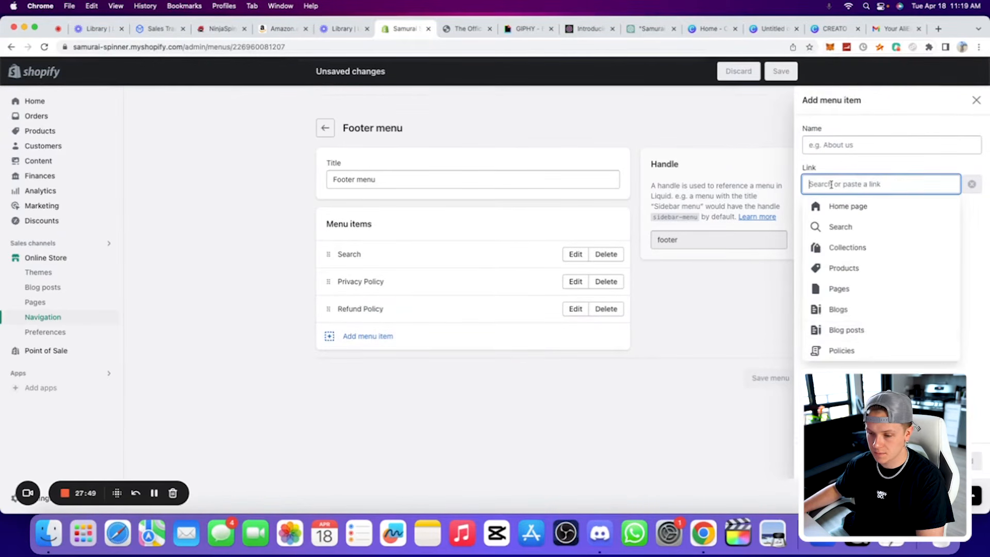
pyautogui.click(862, 344)
pyautogui.click(856, 267)
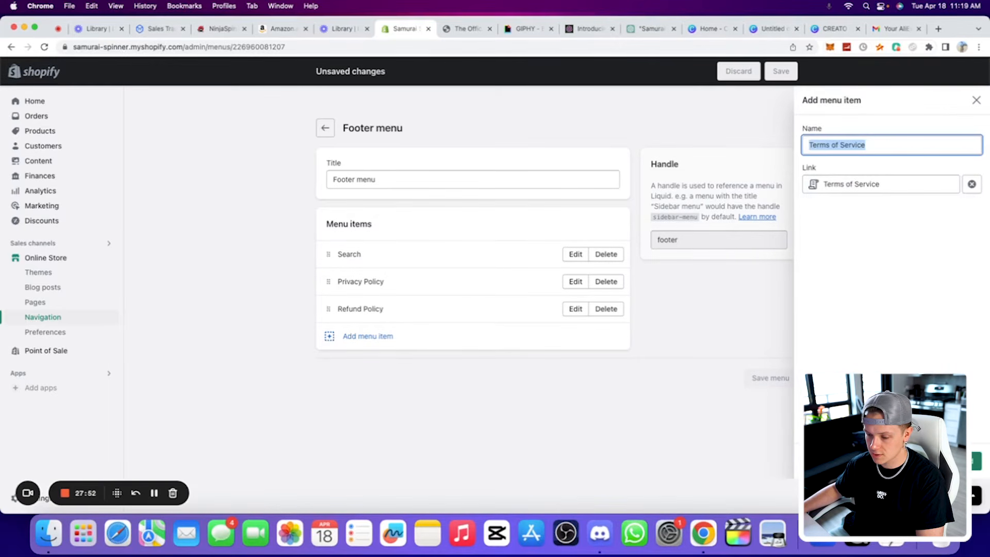
pyautogui.click(975, 460)
# Add a footer menu item linked to the Contact page and save the menu
pyautogui.click(455, 361)
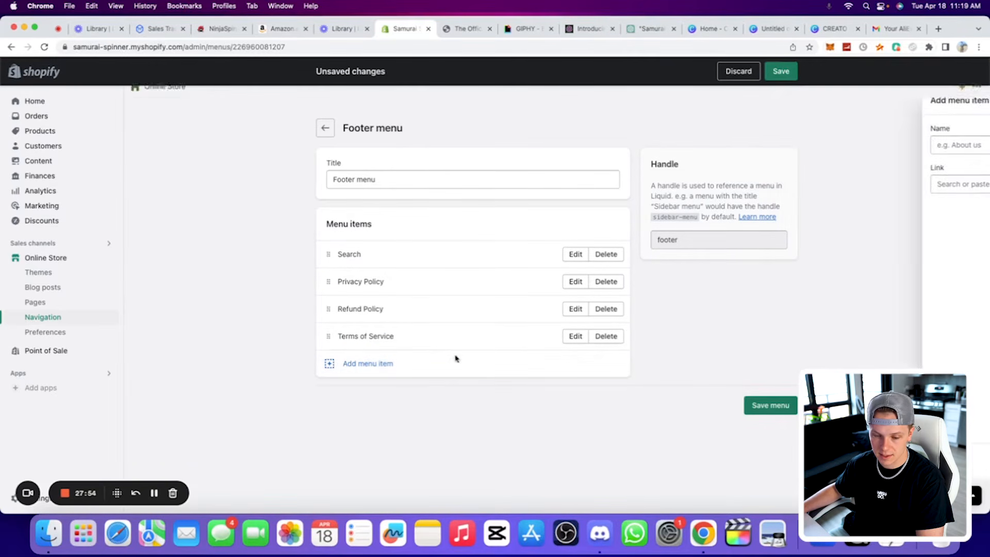
pyautogui.click(849, 184)
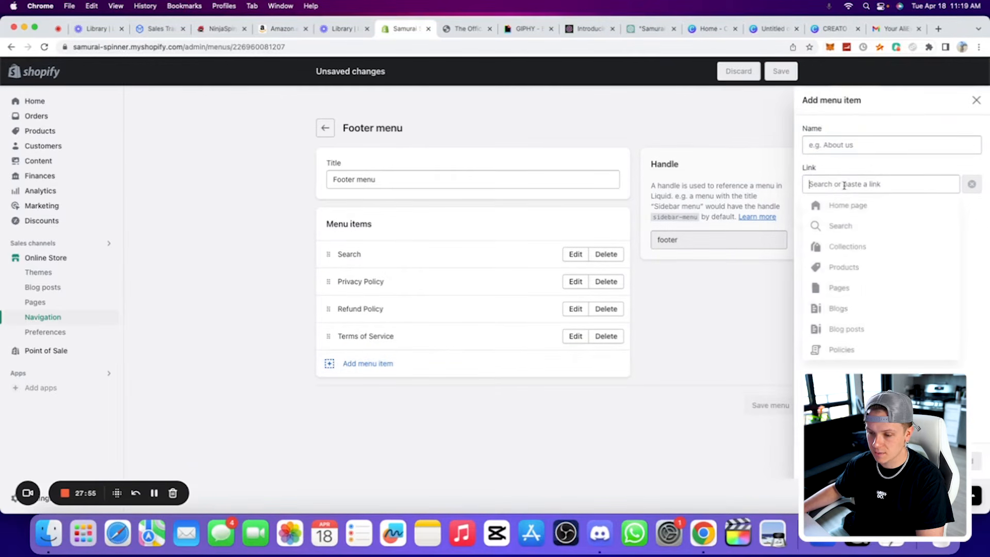
pyautogui.click(848, 287)
pyautogui.click(856, 228)
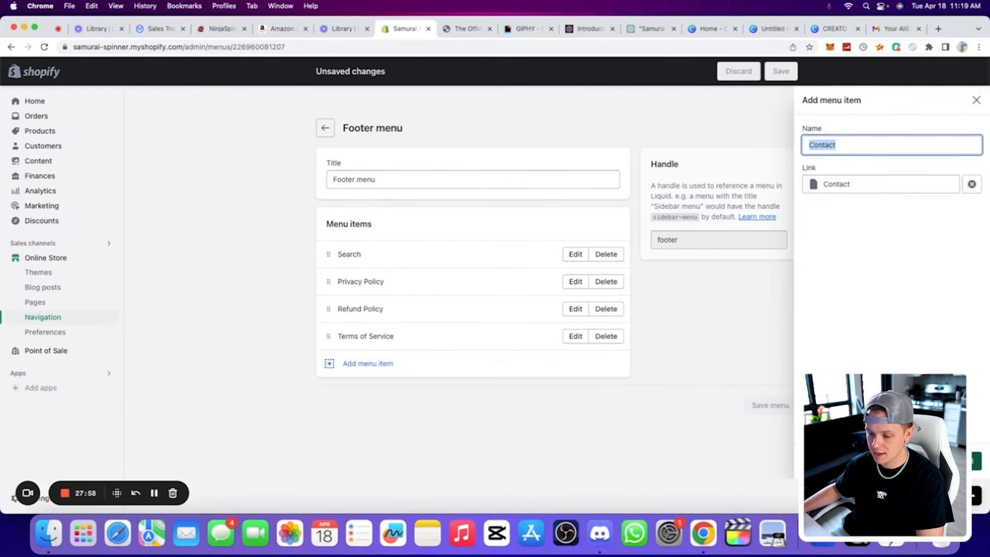
pyautogui.click(975, 461)
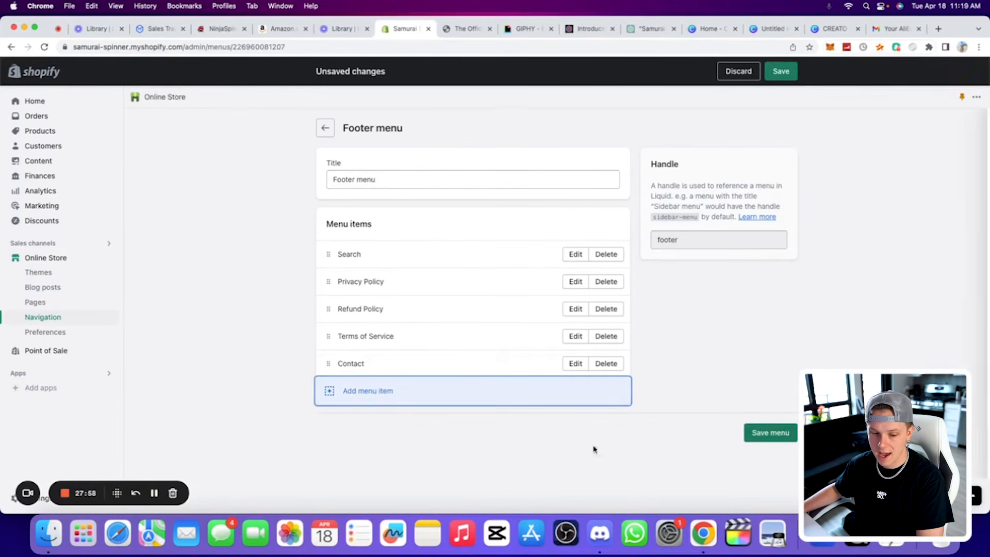
pyautogui.click(781, 71)
# Rename the footer menu's title to "More About Us..." and save the menu
pyautogui.tripleClick(409, 177)
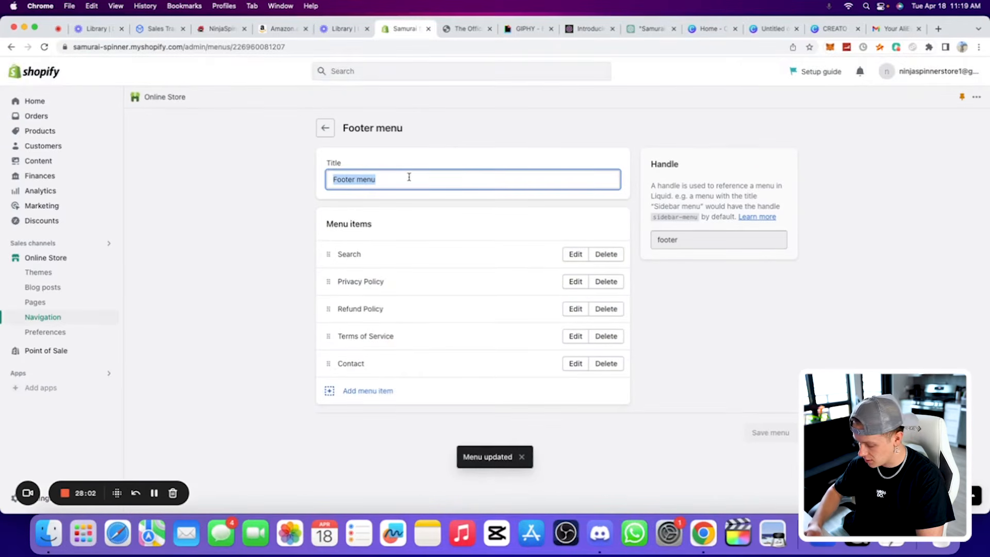
pyautogui.write('More About Us...')
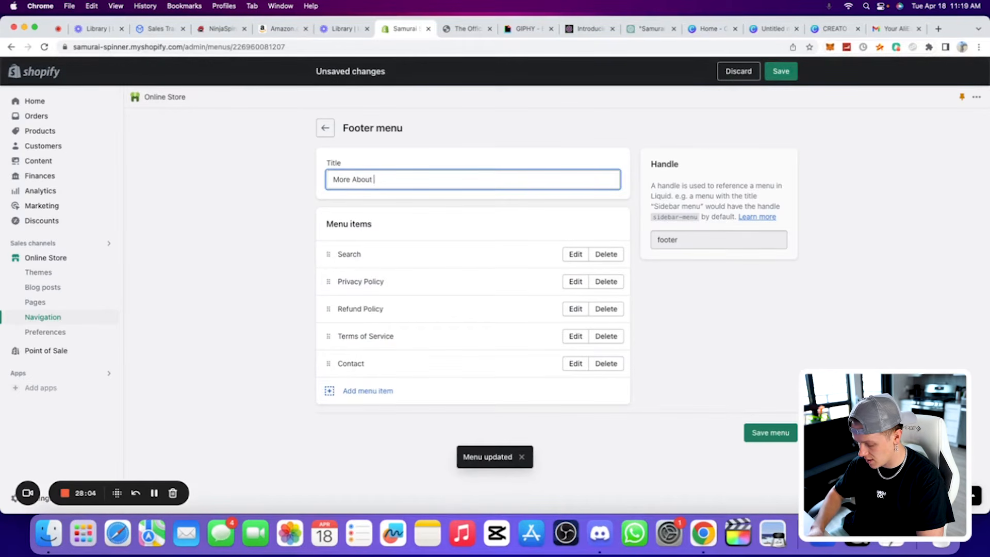
pyautogui.click(781, 71)
# Open the Main menu from the navigation overview and remove its Catalog item
pyautogui.click(325, 128)
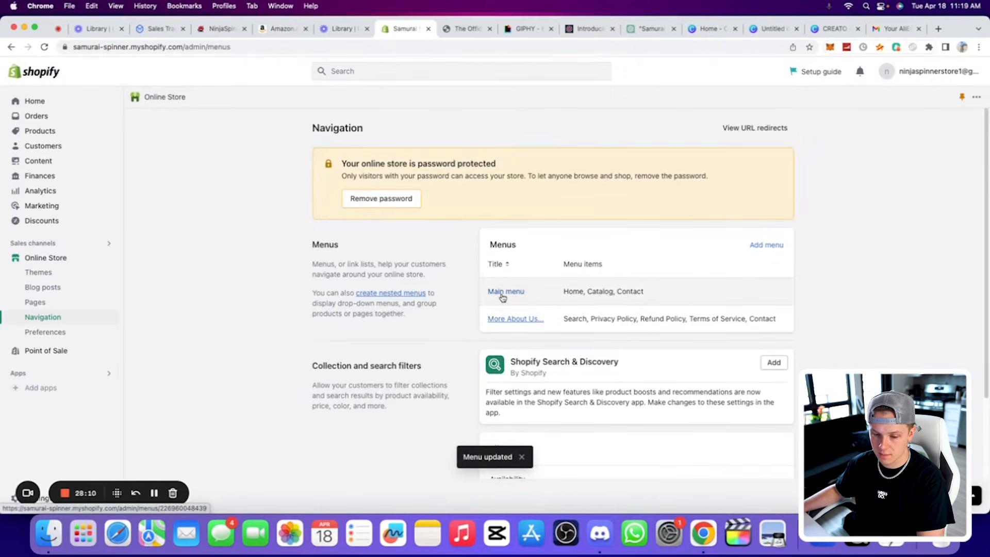
pyautogui.click(503, 297)
pyautogui.click(607, 283)
pyautogui.click(626, 327)
# Add a Main menu item linked to The Official Samurai Spinner product, place it between Home and Contact, and save the menu
pyautogui.click(335, 305)
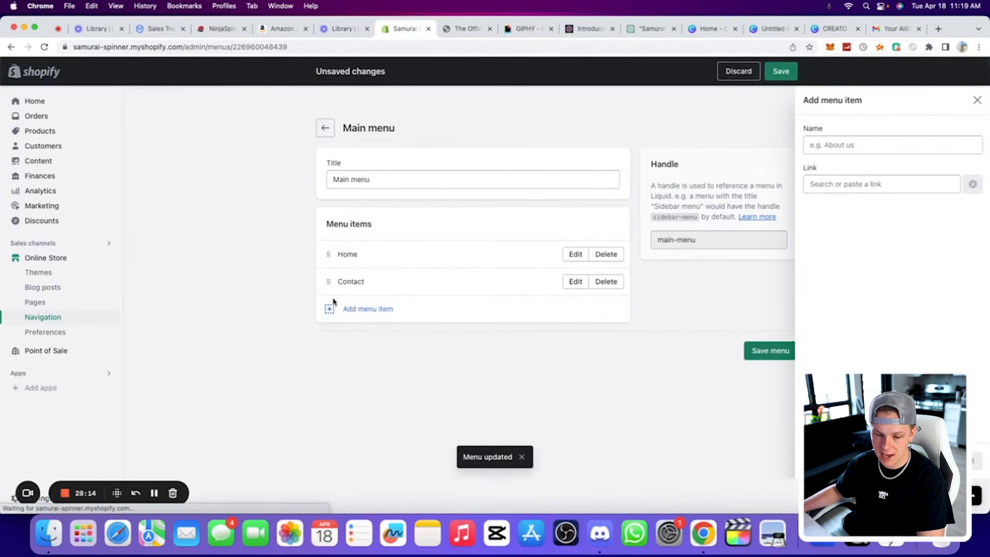
pyautogui.click(821, 186)
pyautogui.click(860, 268)
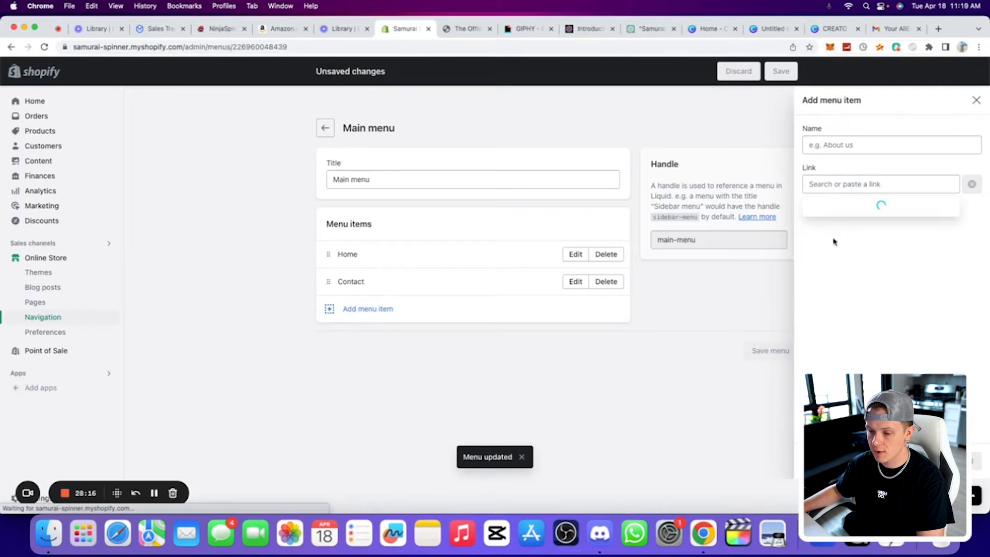
pyautogui.click(876, 248)
pyautogui.click(976, 460)
pyautogui.moveTo(326, 308); pyautogui.dragTo(326, 281)
pyautogui.click(771, 76)
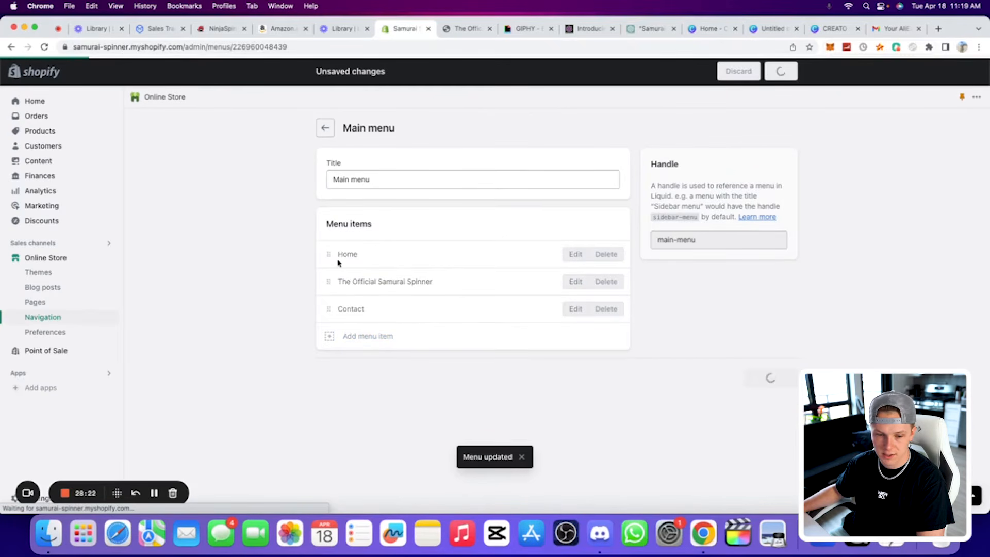
pyautogui.tripleClick(343, 180)
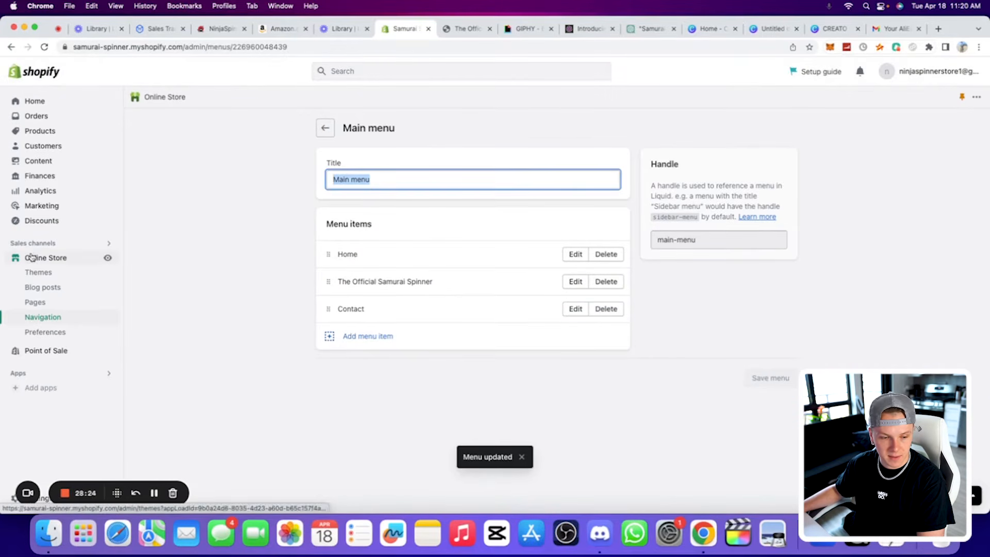
# Open the Dawn theme for customization and check the navigation menu in the home page header preview
pyautogui.click(38, 272)
pyautogui.click(748, 379)
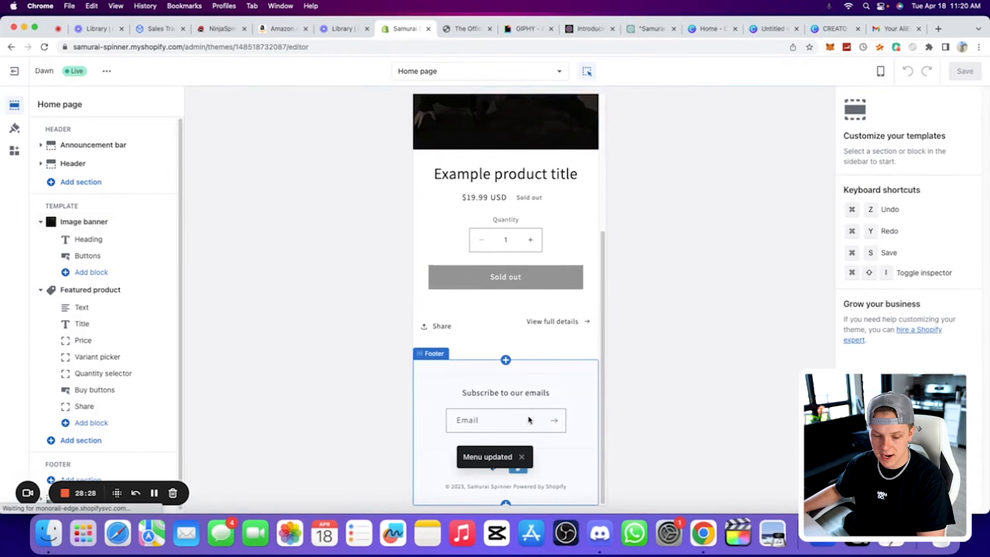
pyautogui.scroll(5, 530, 339)
pyautogui.click(426, 132)
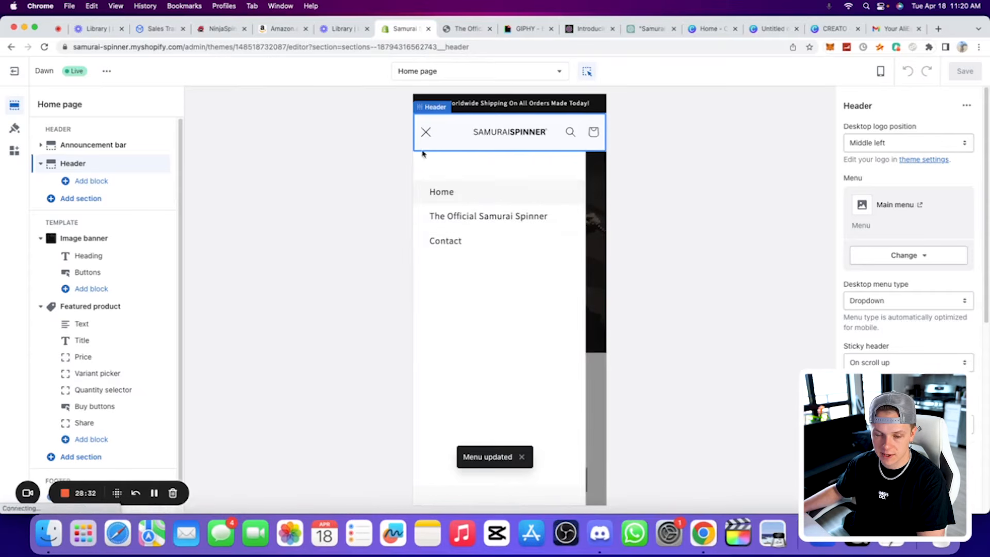
pyautogui.click(426, 132)
pyautogui.scroll(-5, 537, 418)
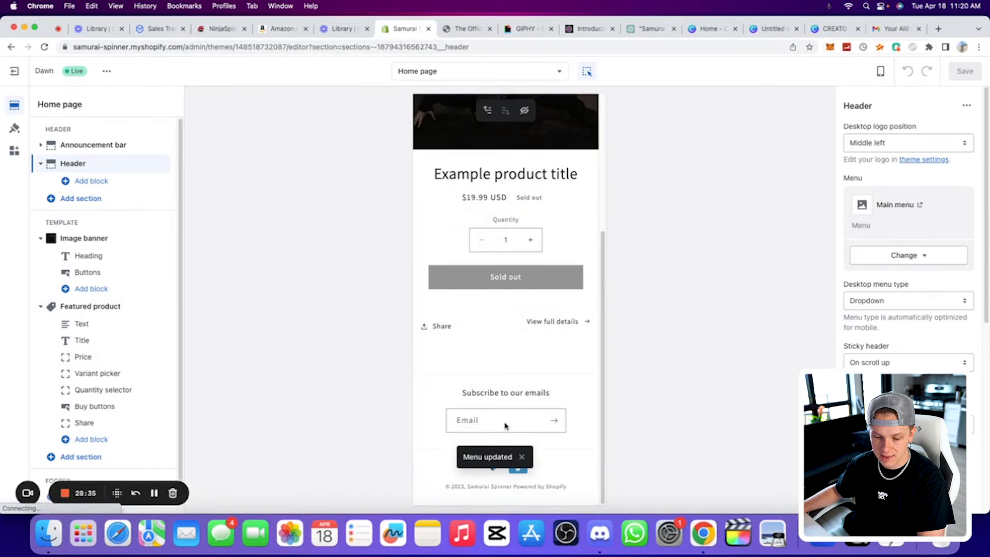
# Assign The Official Samurai Spinner to the home page's Featured product section and save the theme
pyautogui.click(585, 425)
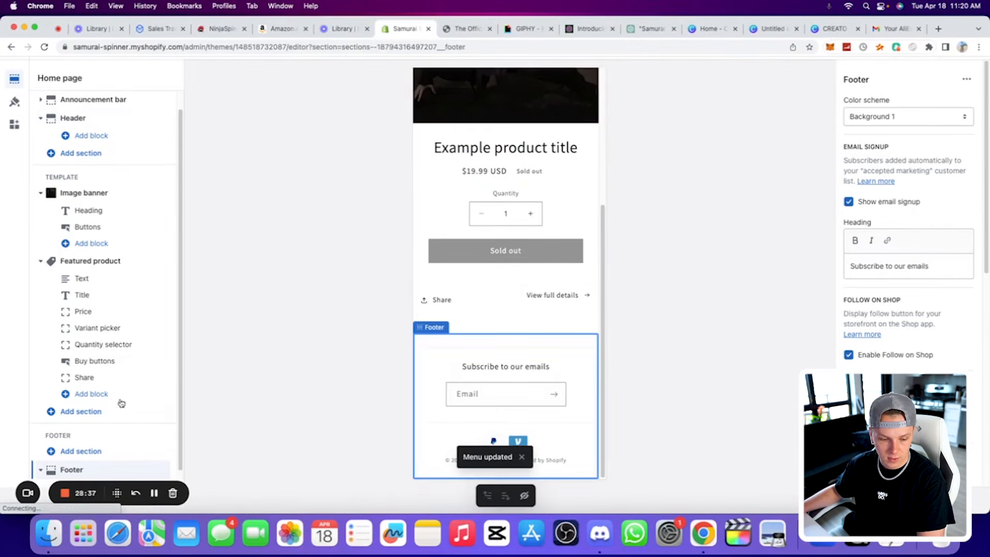
pyautogui.scroll(-10, 918, 247)
pyautogui.scroll(2, 893, 298)
pyautogui.scroll(-8, 895, 330)
pyautogui.click(571, 196)
pyautogui.click(100, 278)
pyautogui.click(552, 200)
pyautogui.click(117, 279)
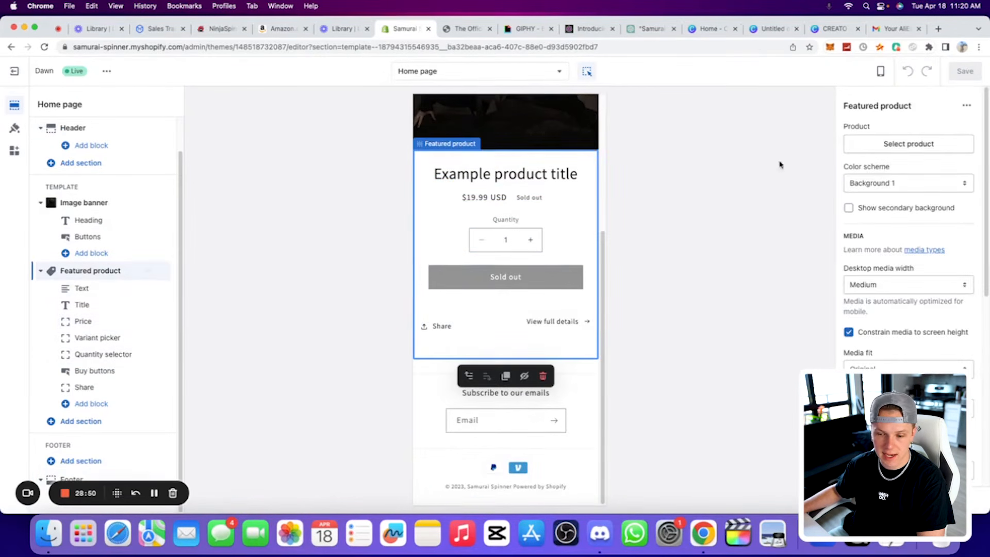
pyautogui.click(887, 152)
pyautogui.click(943, 195)
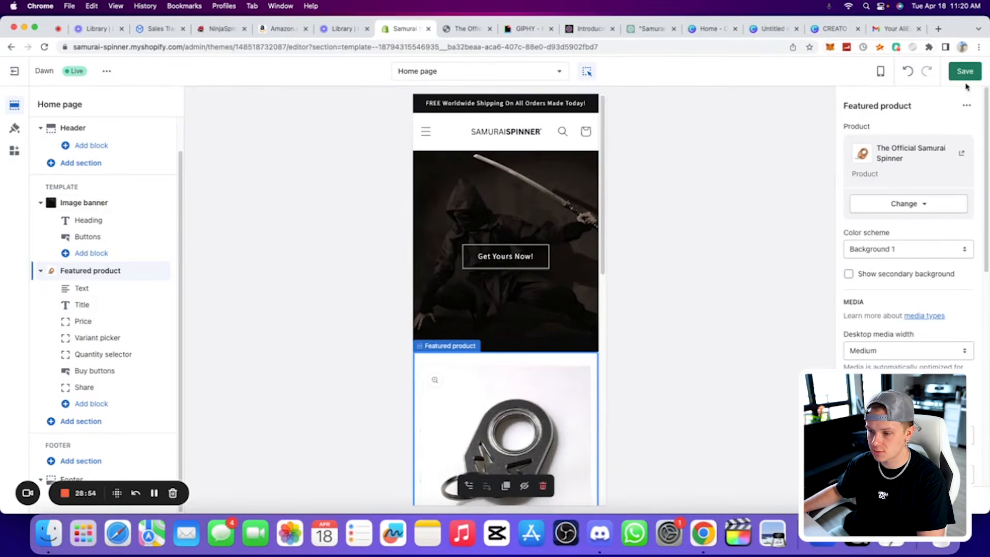
pyautogui.click(966, 72)
# Remove the vendor Text block from the home page's Featured product section and save the theme
pyautogui.scroll(-3, 504, 305)
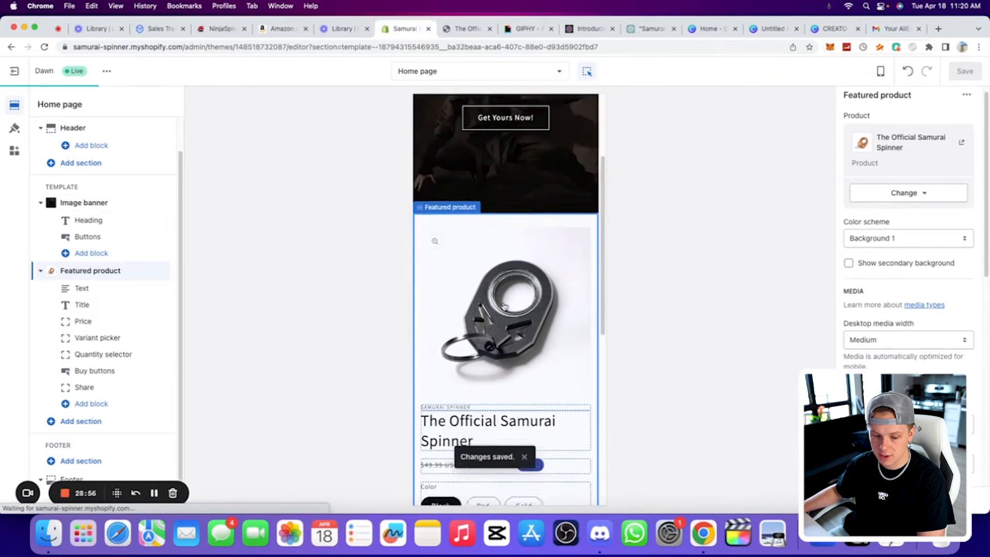
pyautogui.click(440, 377)
pyautogui.click(468, 361)
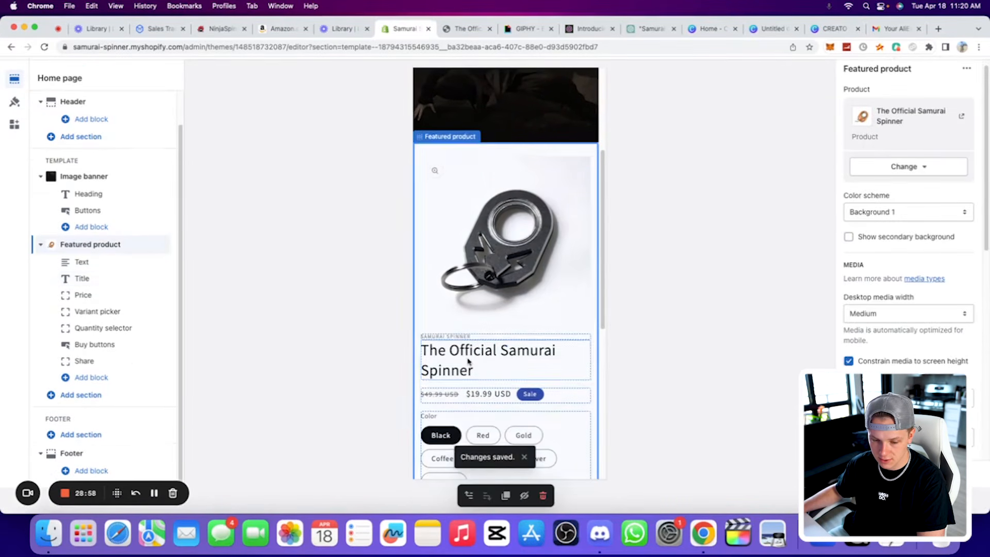
pyautogui.click(475, 339)
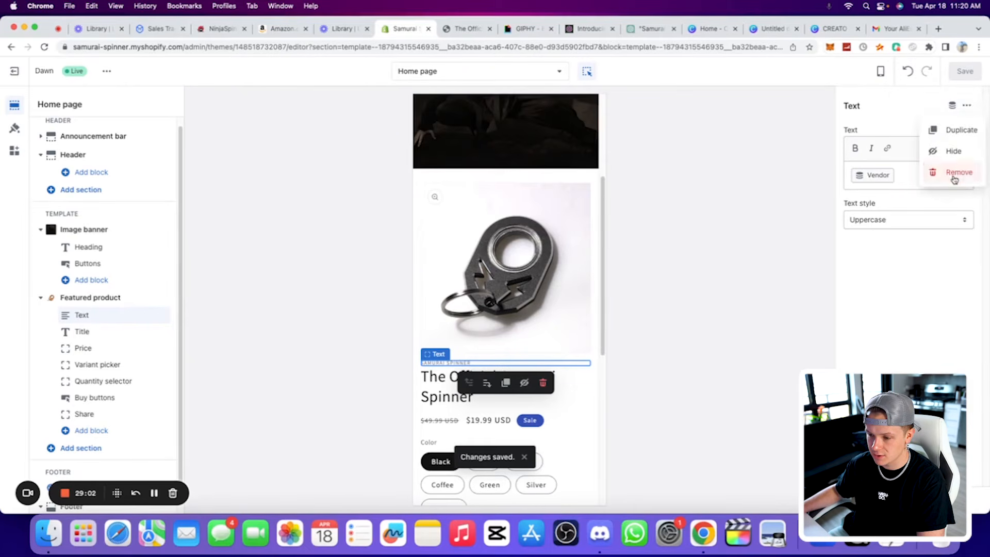
pyautogui.click(954, 175)
pyautogui.scroll(-5, 500, 284)
pyautogui.scroll(1, 531, 343)
pyautogui.scroll(-1, 531, 345)
pyautogui.click(964, 73)
# Examine the home page's featured product preview, including the enlarged product image, color options and purchase buttons
pyautogui.scroll(-1, 548, 321)
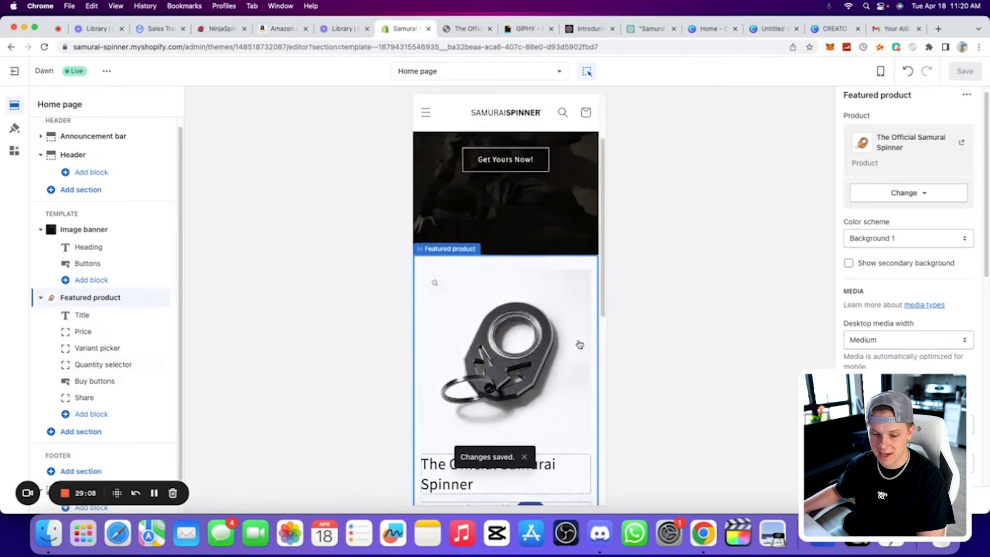
pyautogui.scroll(-10, 578, 355)
pyautogui.scroll(4, 485, 236)
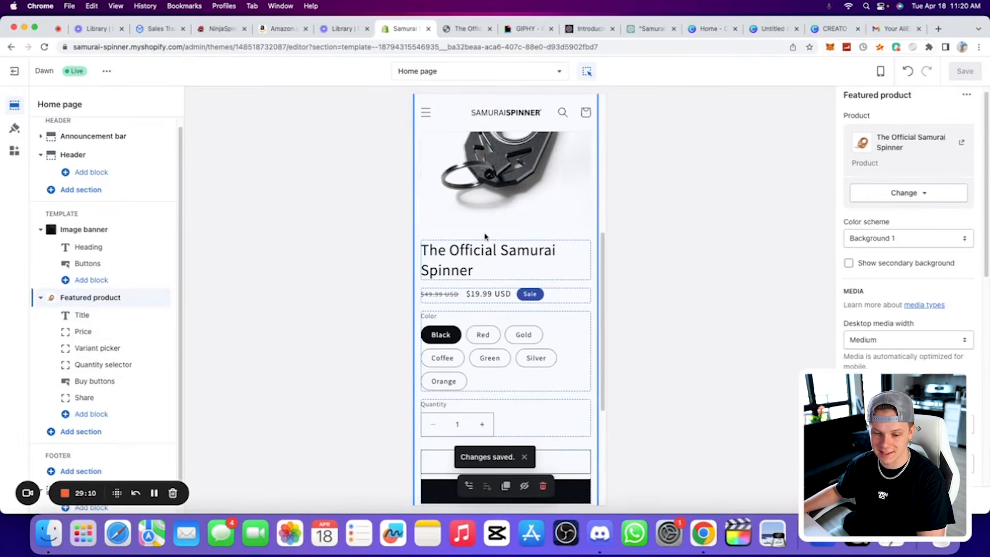
pyautogui.click(489, 218)
pyautogui.moveTo(570, 116); pyautogui.dragTo(577, 113)
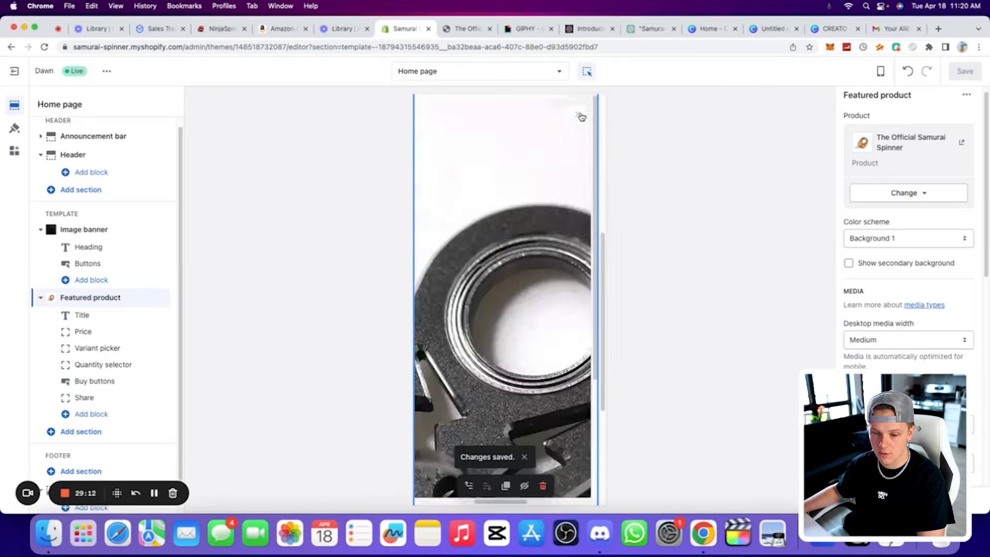
pyautogui.click(582, 117)
pyautogui.scroll(-5, 480, 351)
pyautogui.click(555, 308)
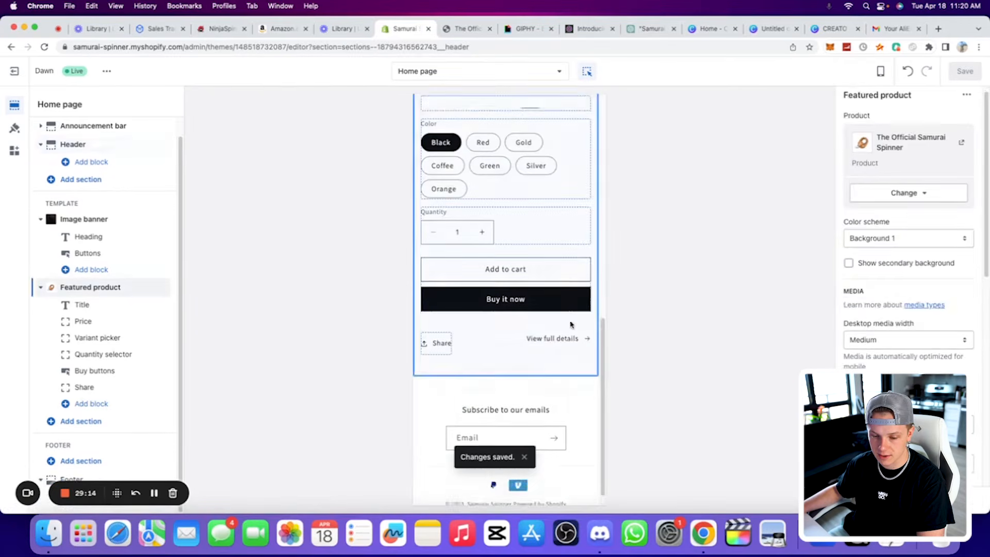
pyautogui.scroll(5, 570, 326)
pyautogui.click(568, 347)
pyautogui.scroll(-5, 551, 406)
# Open the product's full details page, remove the vendor Text block from its Product information section, and save the theme
pyautogui.click(566, 320)
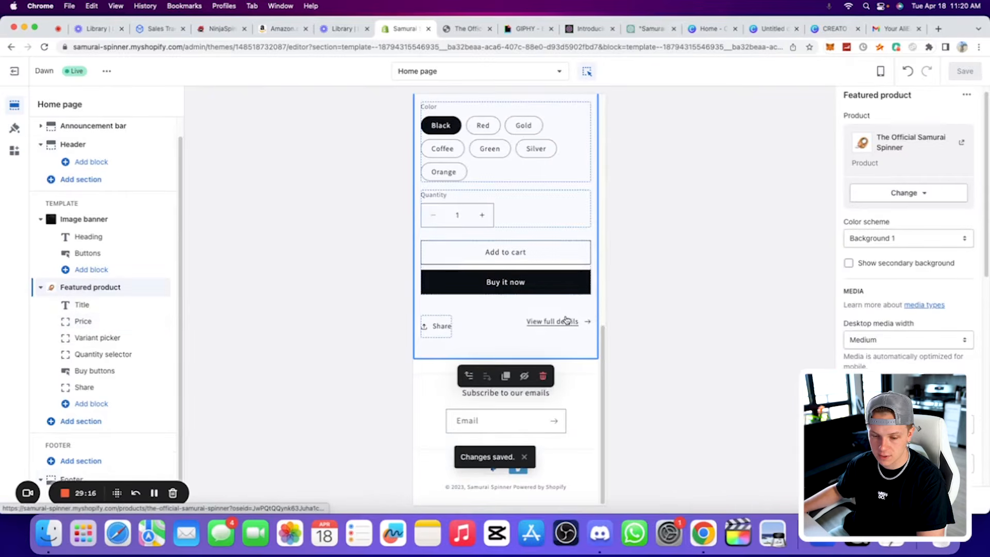
pyautogui.scroll(-5, 535, 243)
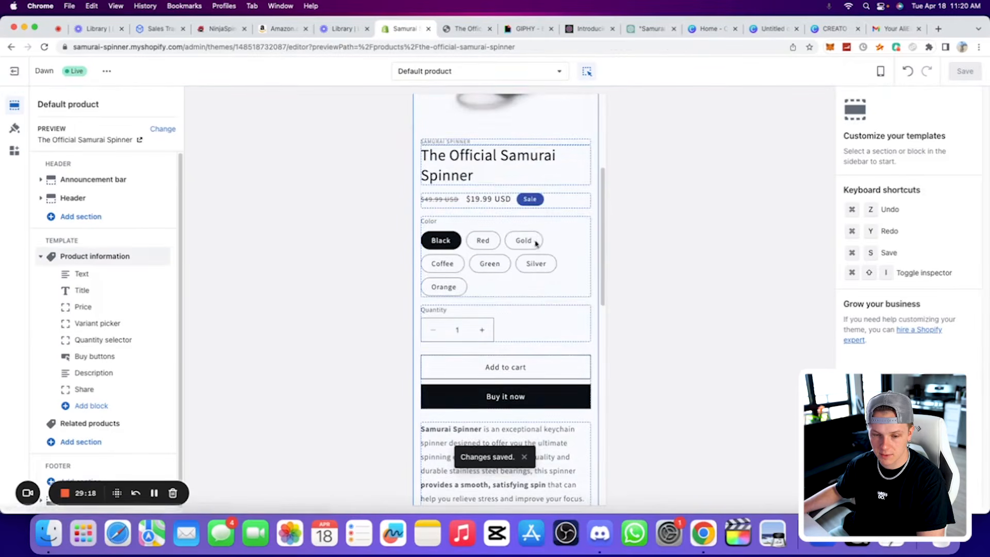
pyautogui.click(469, 153)
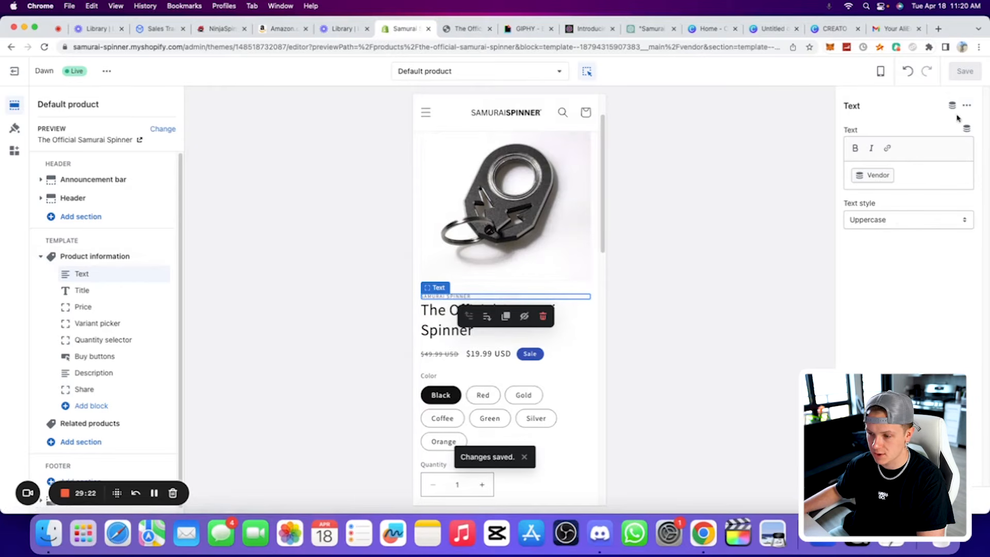
pyautogui.click(957, 173)
pyautogui.scroll(-6, 484, 335)
pyautogui.scroll(-5, 484, 334)
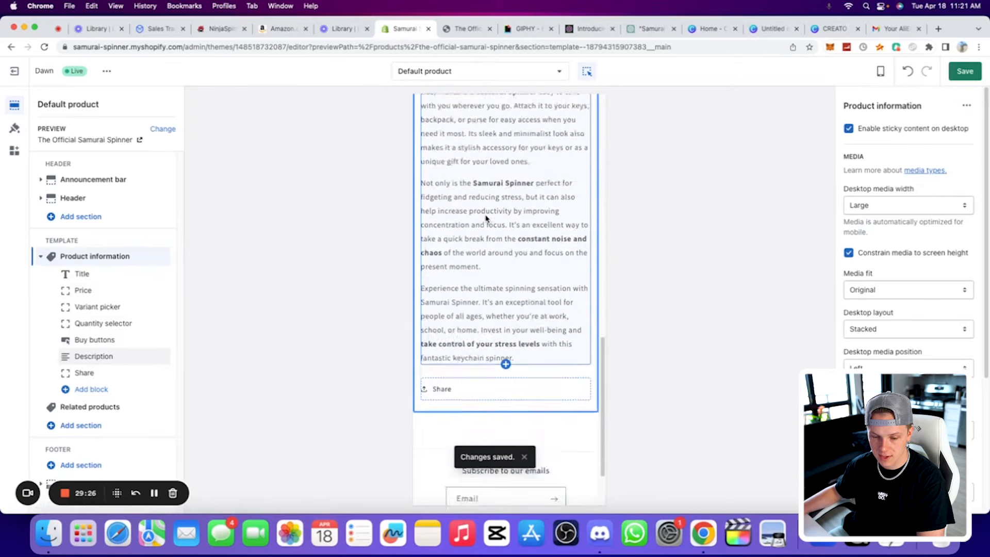
pyautogui.scroll(10, 494, 222)
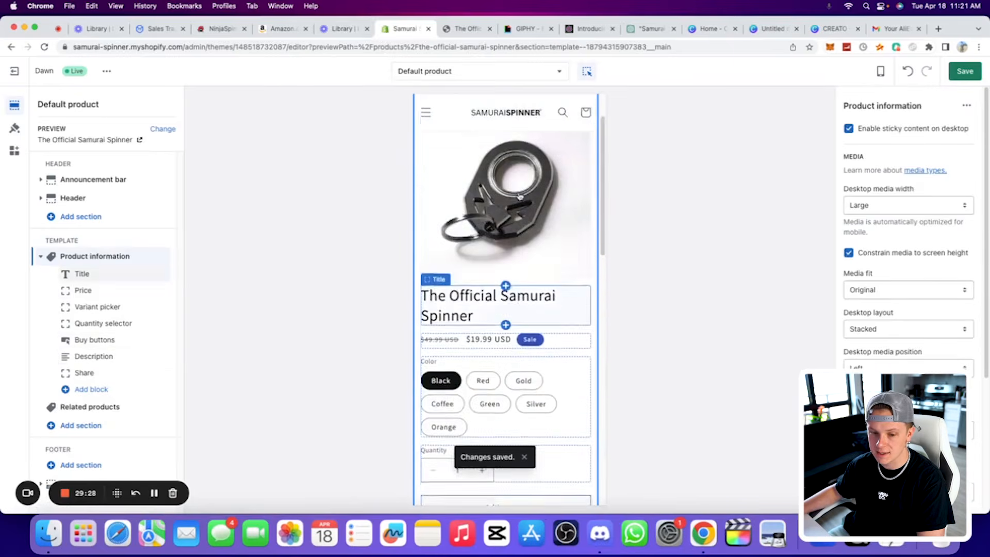
pyautogui.scroll(-9, 502, 268)
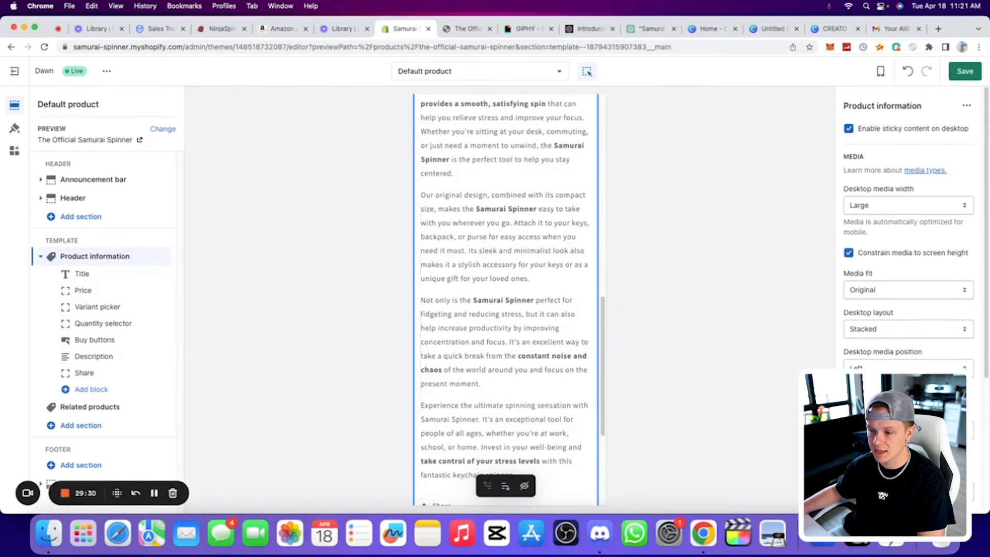
pyautogui.click(952, 73)
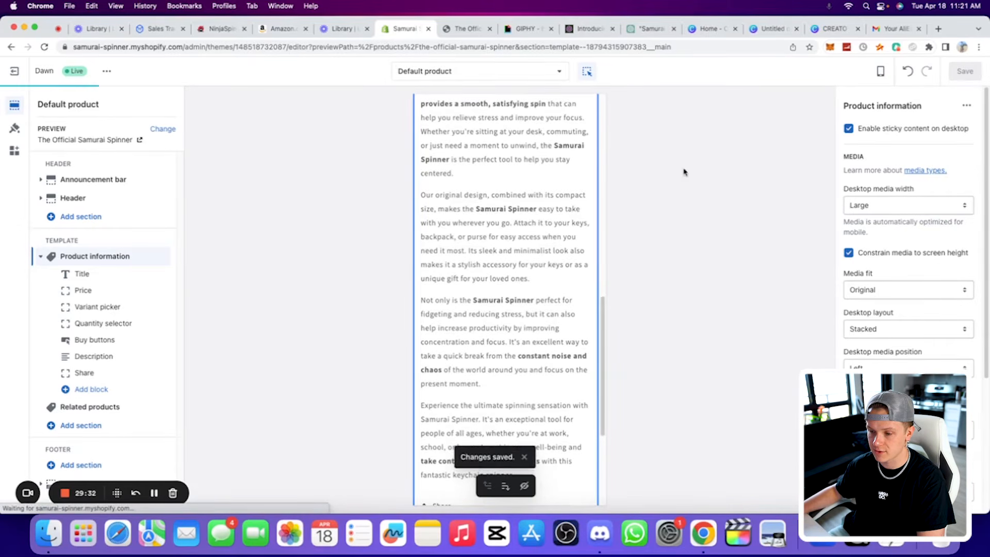
# Leave the theme customizer, edit the Dawn theme's code, and find and open the footer.liquid section file
pyautogui.scroll(-4, 498, 210)
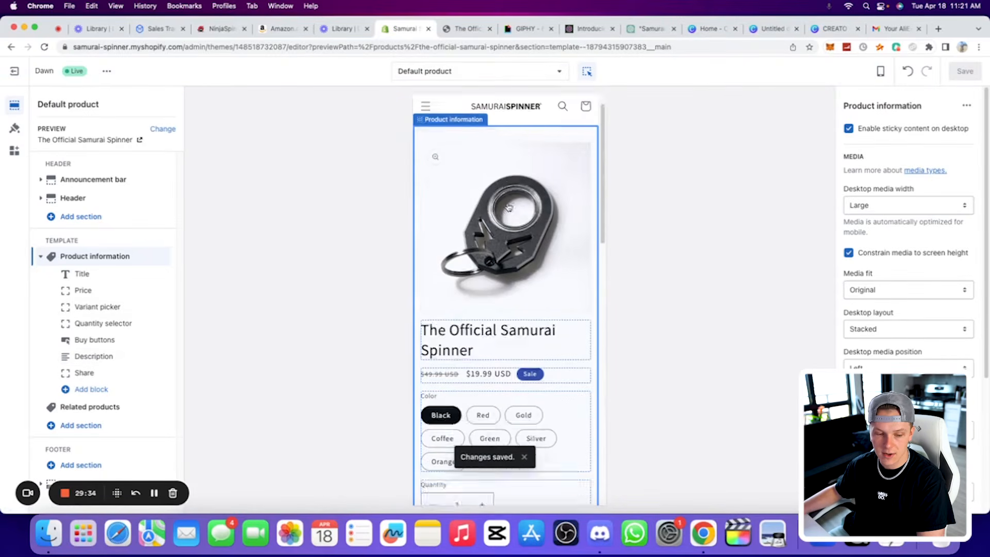
pyautogui.scroll(-10, 461, 188)
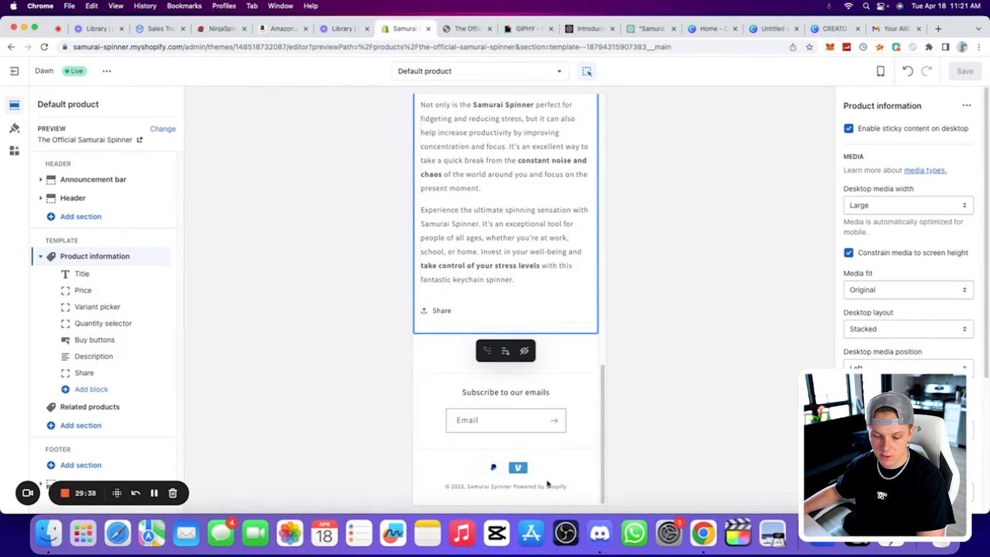
pyautogui.click(513, 493)
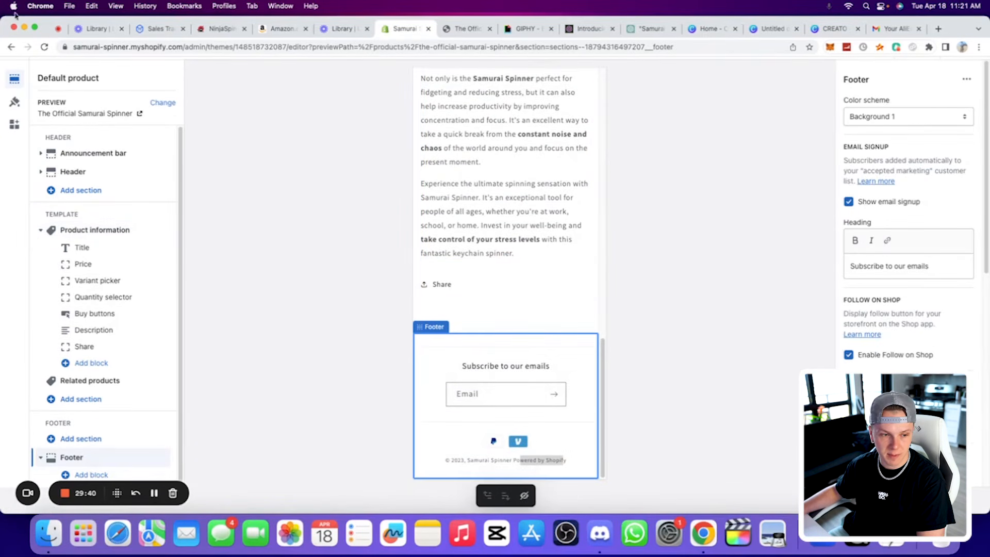
pyautogui.click(10, 60)
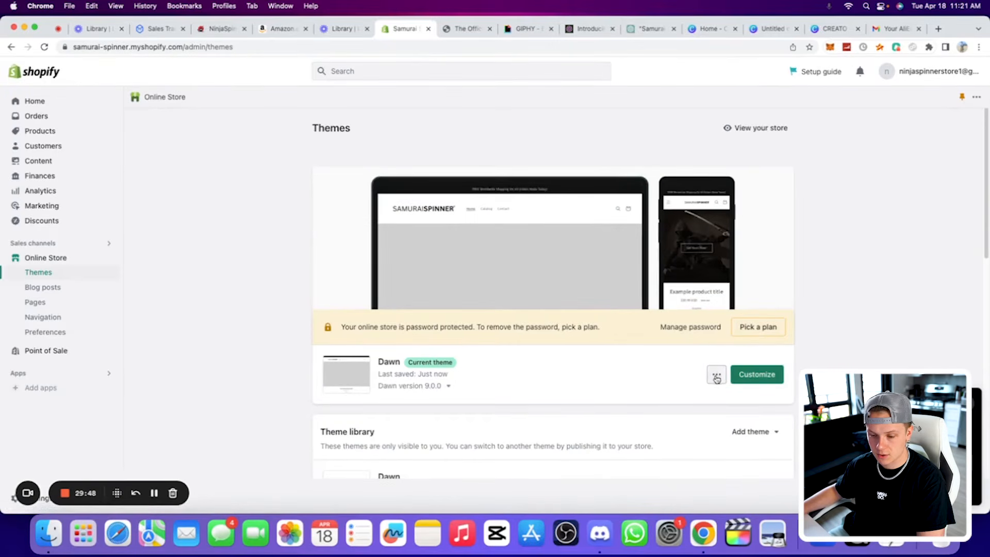
pyautogui.click(717, 379)
pyautogui.click(668, 326)
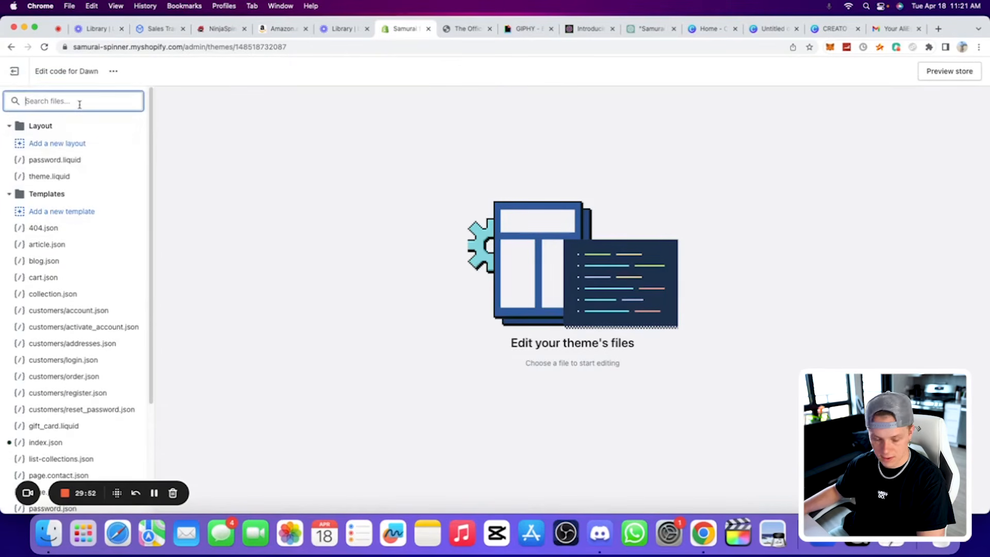
pyautogui.write('footer')
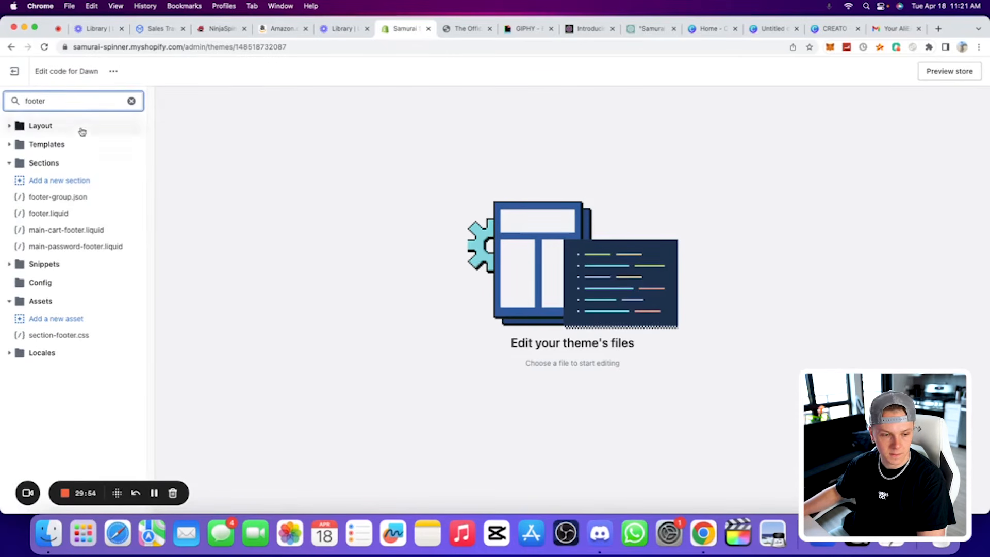
pyautogui.click(78, 213)
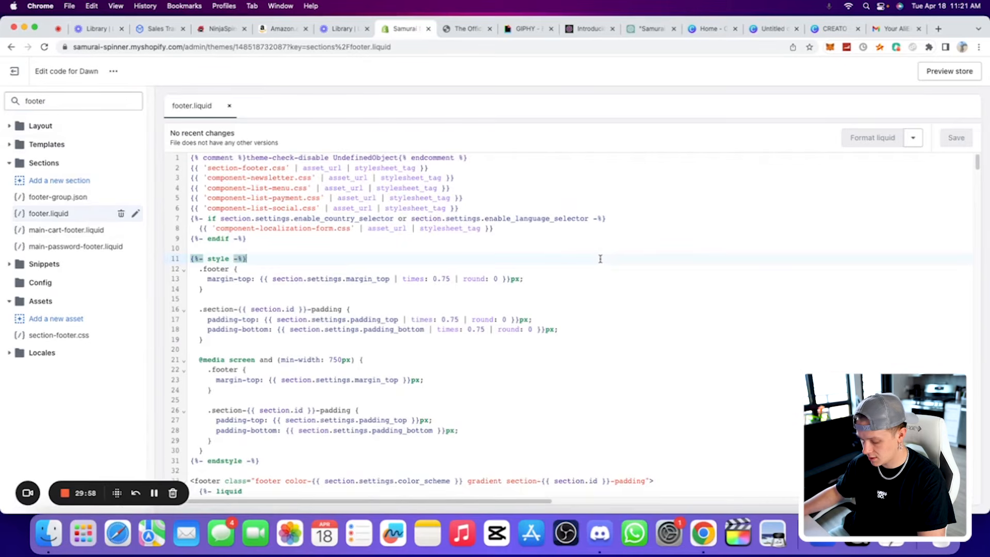
# Find "powered" in footer.liquid, delete the "{{ powered_by_link }}</small>" code from the copyright line, and save the file
pyautogui.press('super+f')
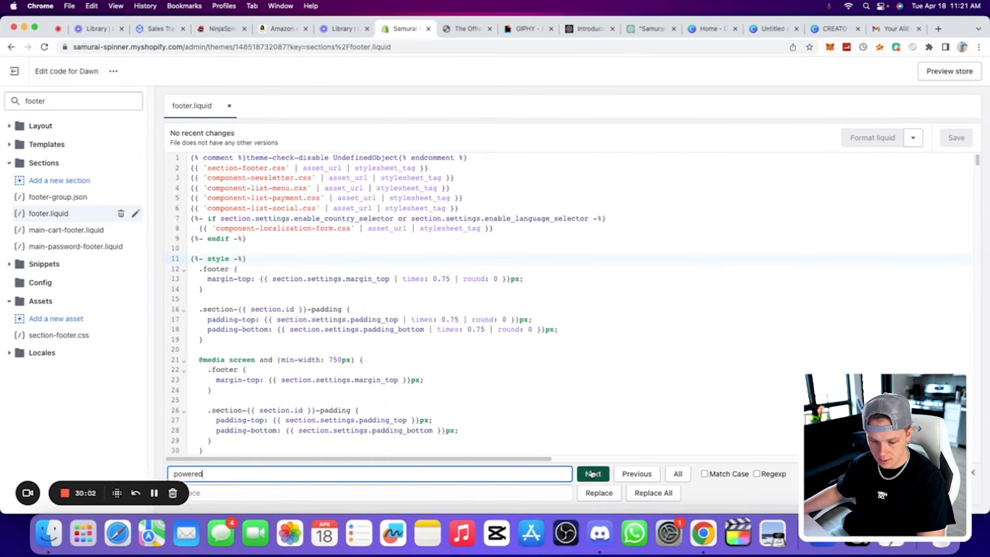
pyautogui.click(592, 473)
pyautogui.scroll(-1, 447, 381)
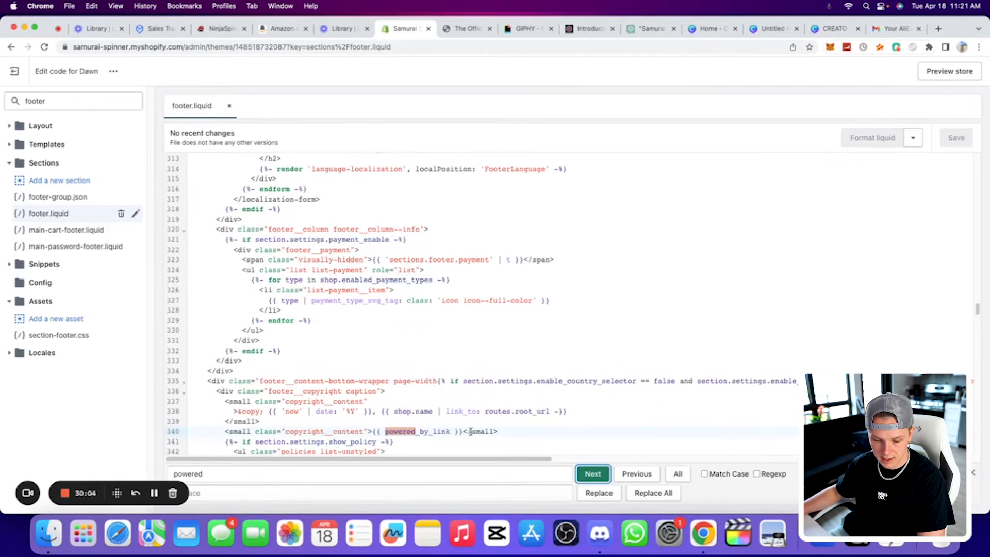
pyautogui.moveTo(435, 430); pyautogui.dragTo(381, 436)
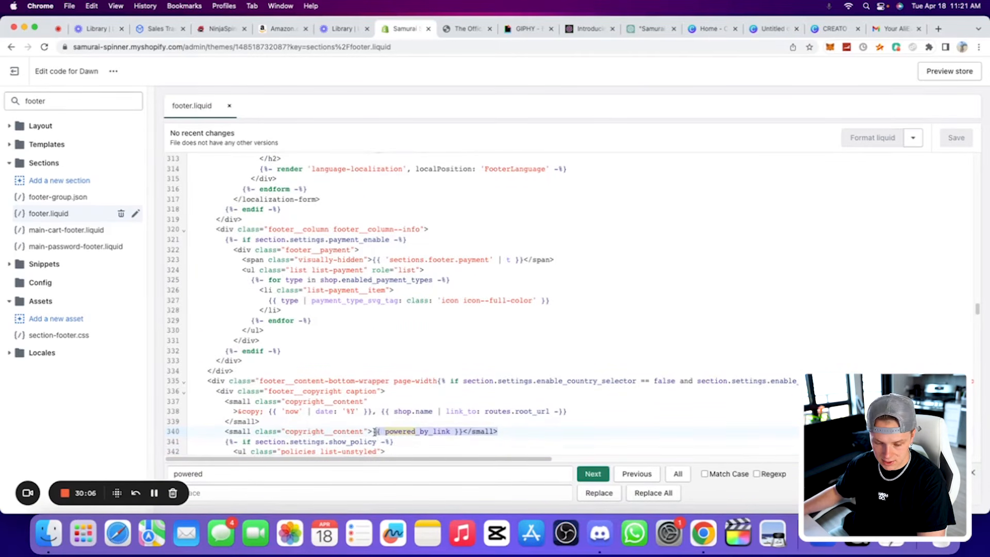
pyautogui.press('Escape')
pyautogui.press('BackSpace')
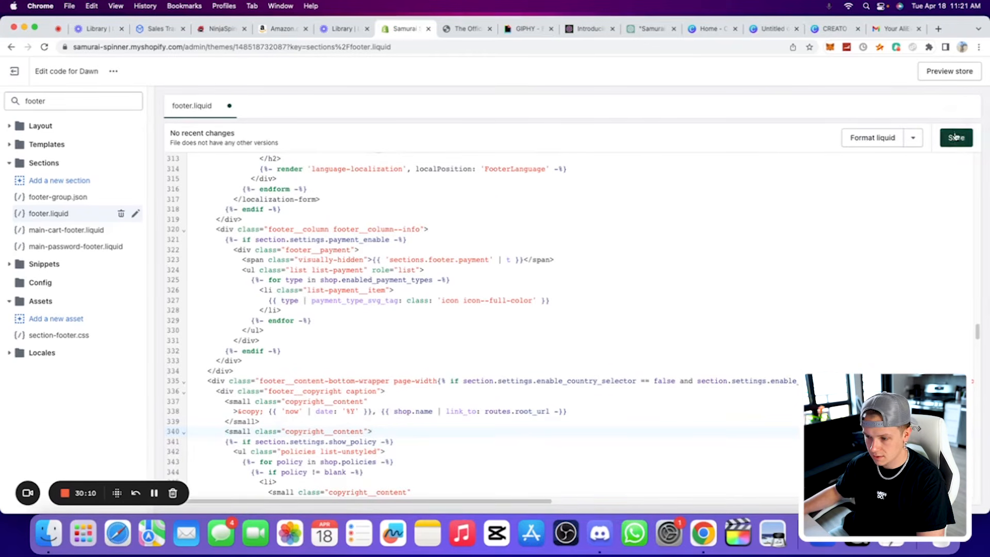
# Leave the code editor, open the Dawn theme customizer, and select the footer at the end of the home page preview
pyautogui.click(15, 72)
pyautogui.click(757, 374)
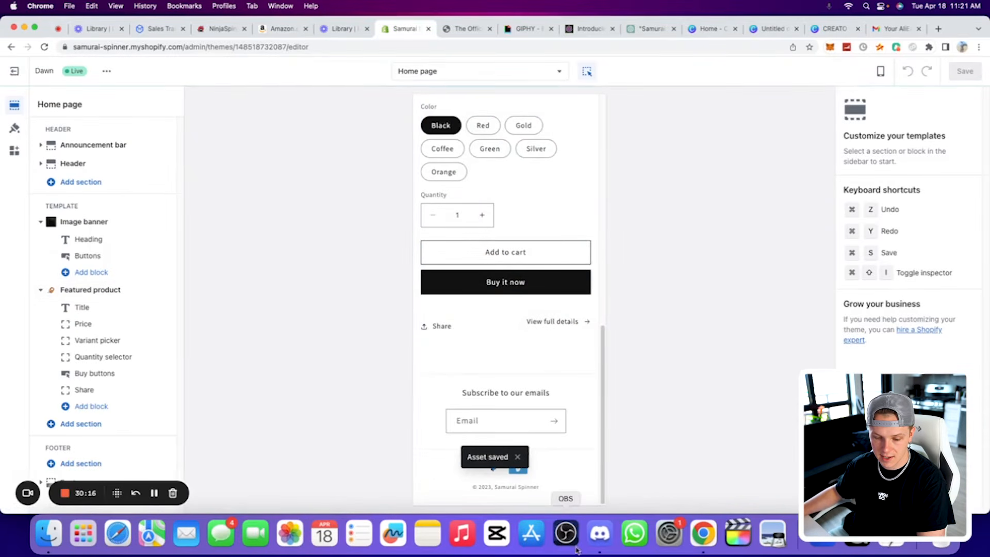
pyautogui.click(519, 496)
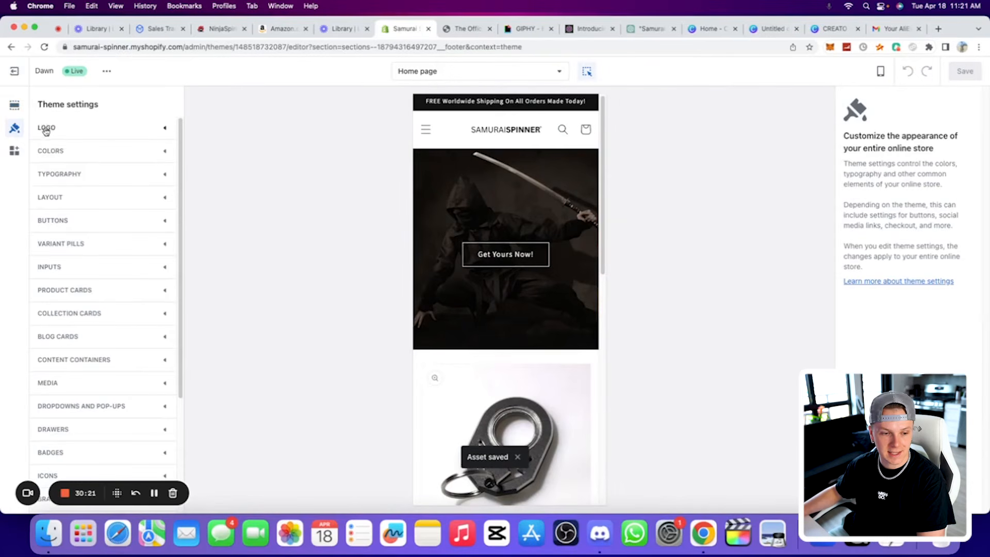
# Set the Accent 2 color in the theme's color settings to black
pyautogui.click(62, 150)
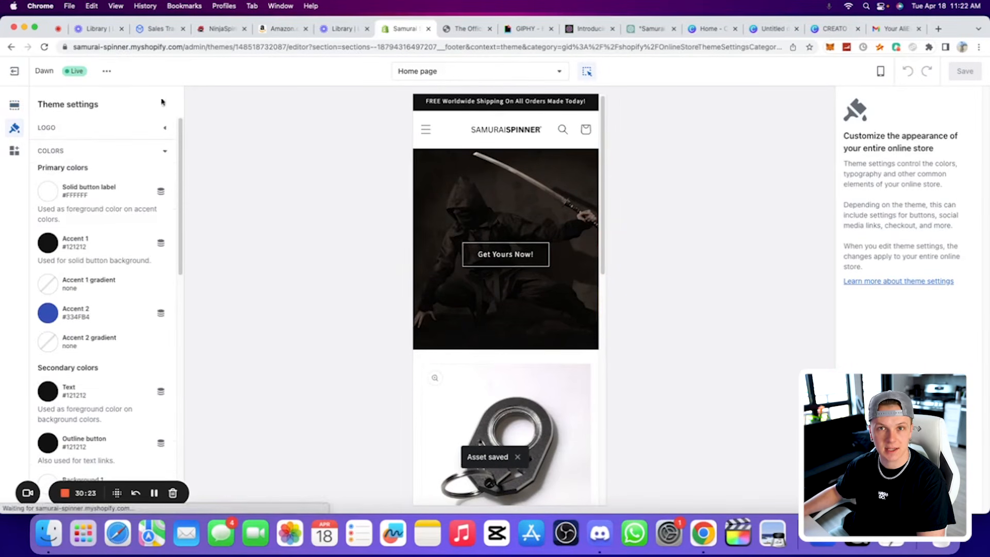
pyautogui.scroll(-3, 98, 232)
pyautogui.click(48, 225)
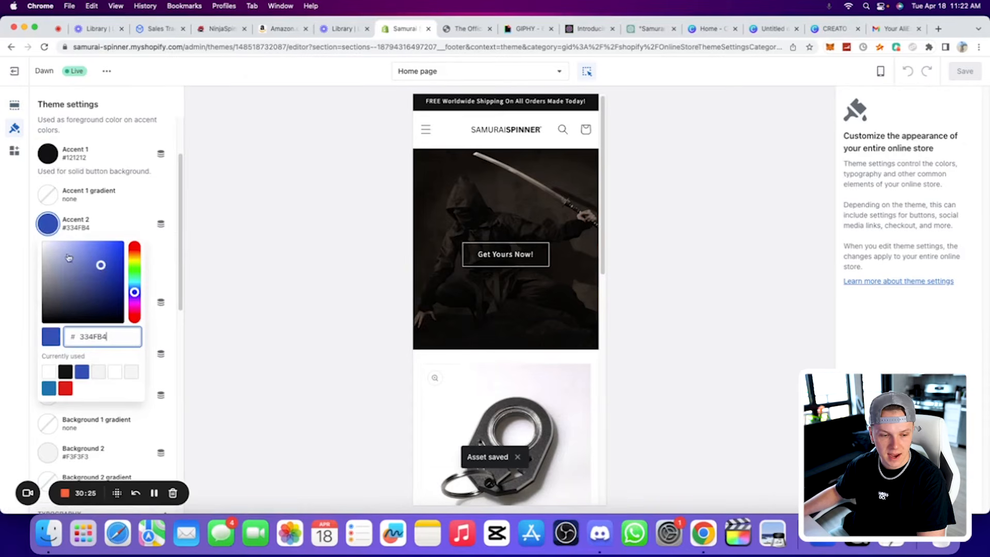
pyautogui.moveTo(1, 394); pyautogui.dragTo(0, 394)
pyautogui.scroll(-7, 116, 238)
pyautogui.scroll(4, 106, 250)
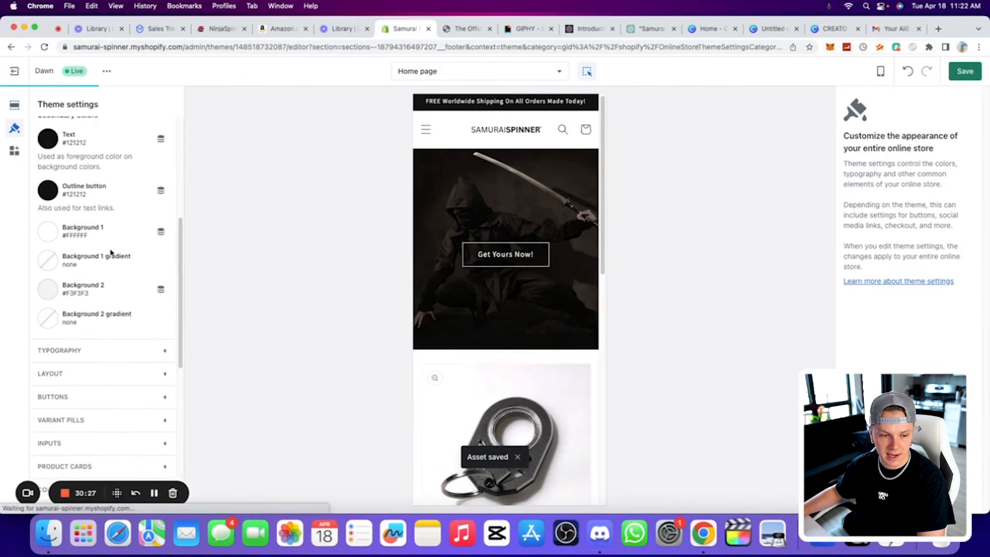
# Look through the remaining theme settings categories, from typography and layout down to cart and checkout
pyautogui.scroll(-1, 103, 366)
pyautogui.click(97, 340)
pyautogui.scroll(-10, 101, 284)
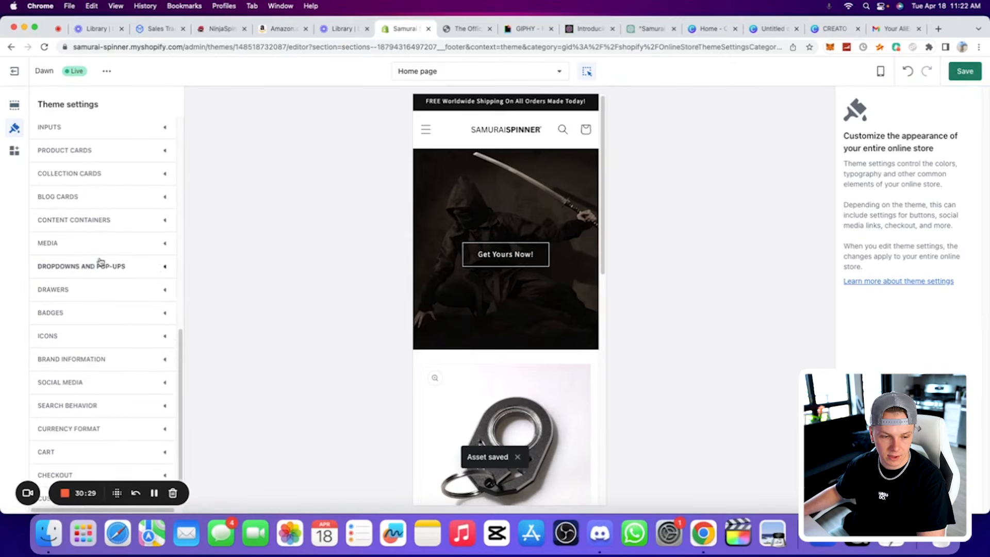
pyautogui.click(93, 134)
pyautogui.scroll(-5, 86, 207)
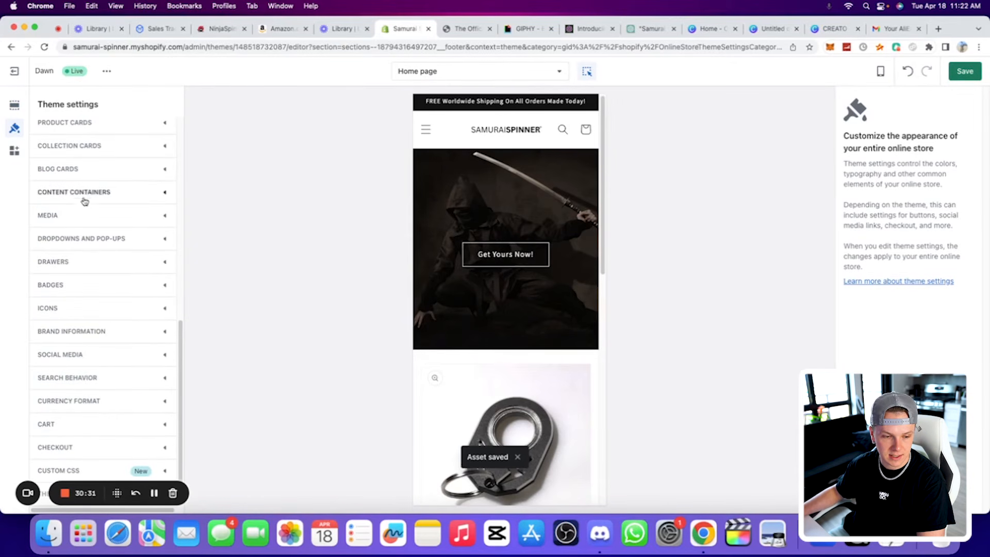
pyautogui.click(71, 310)
pyautogui.click(77, 285)
pyautogui.click(83, 261)
pyautogui.click(84, 261)
pyautogui.click(91, 216)
pyautogui.click(95, 193)
pyautogui.click(100, 171)
pyautogui.click(104, 148)
pyautogui.click(110, 143)
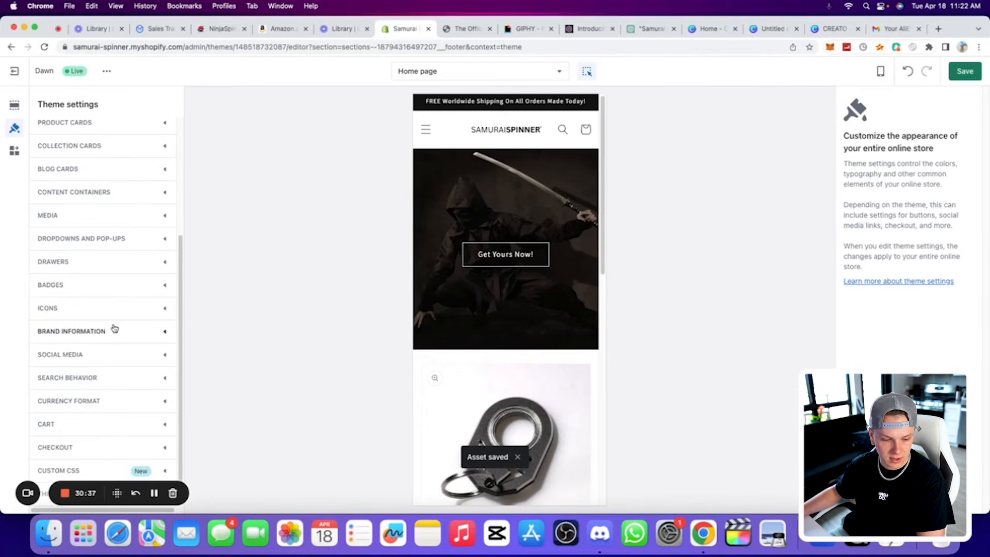
# Set the checkout's Accents and Buttons colors to black (#000000) and save the theme
pyautogui.click(107, 449)
pyautogui.scroll(-10, 78, 392)
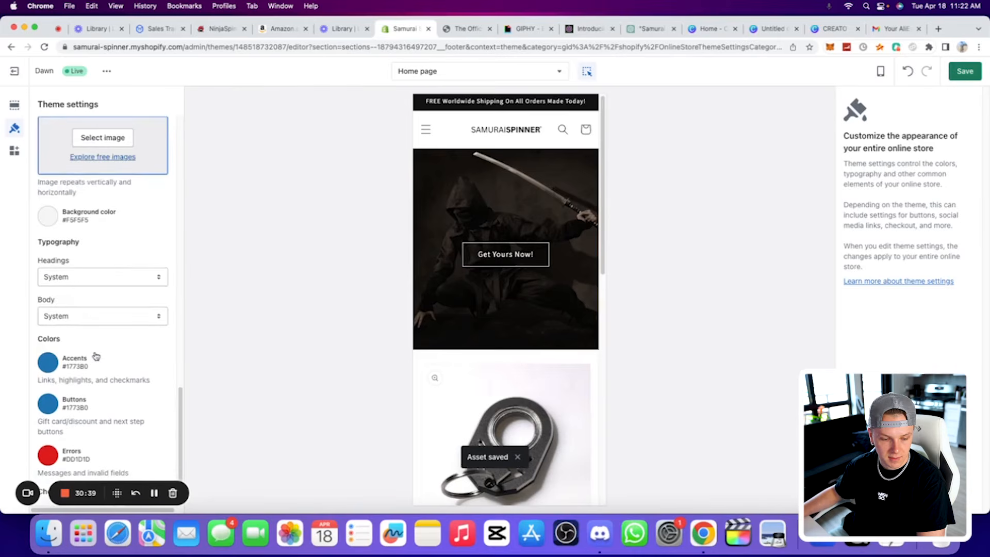
pyautogui.click(48, 363)
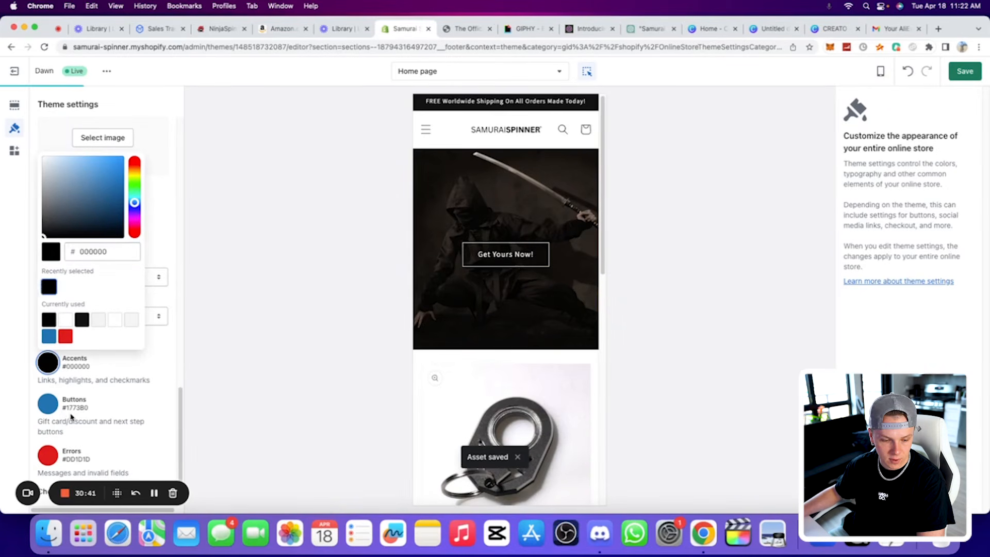
pyautogui.click(50, 405)
pyautogui.click(50, 329)
pyautogui.scroll(-2, 102, 439)
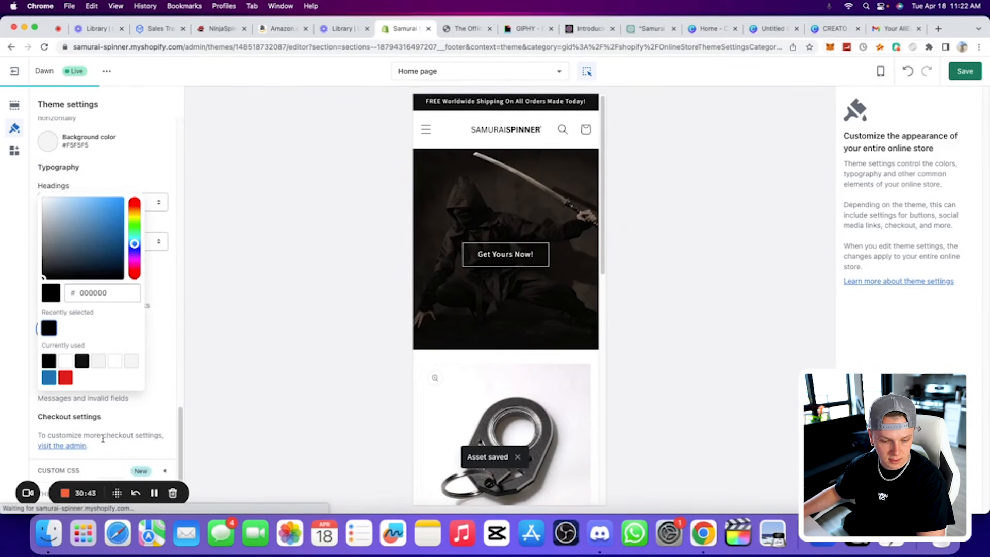
pyautogui.click(215, 306)
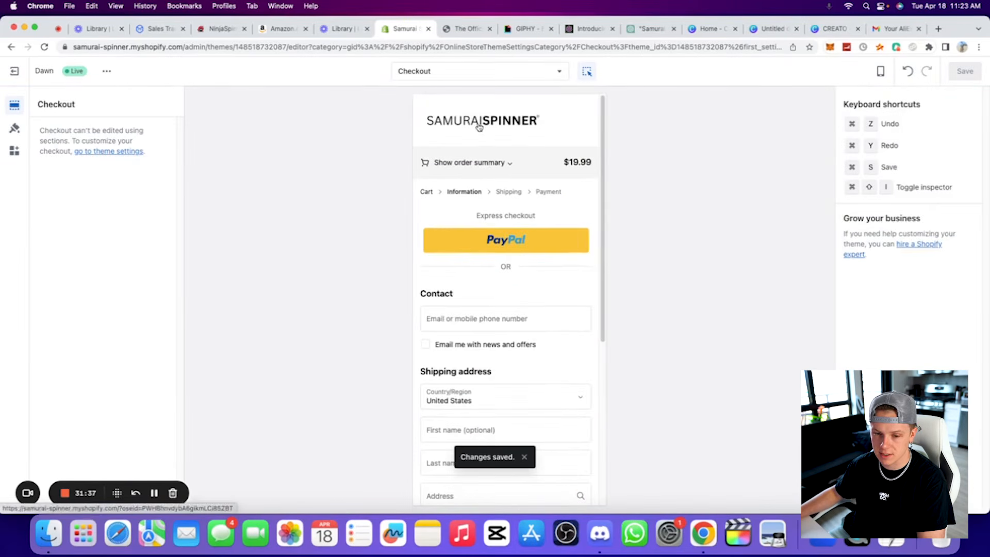
# Follow the store logo in the checkout preview, and leave the plan selection page in the store admin
pyautogui.click(477, 126)
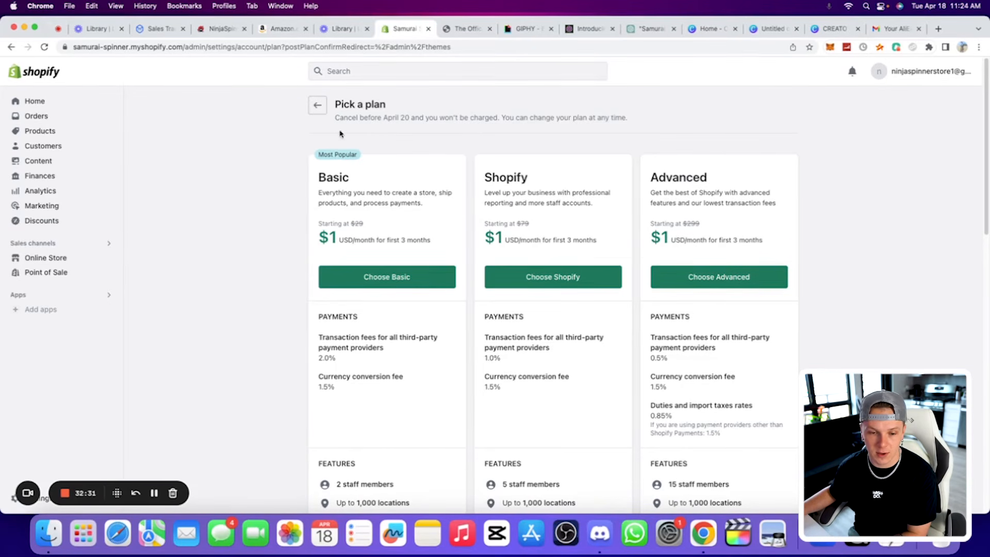
pyautogui.click(318, 106)
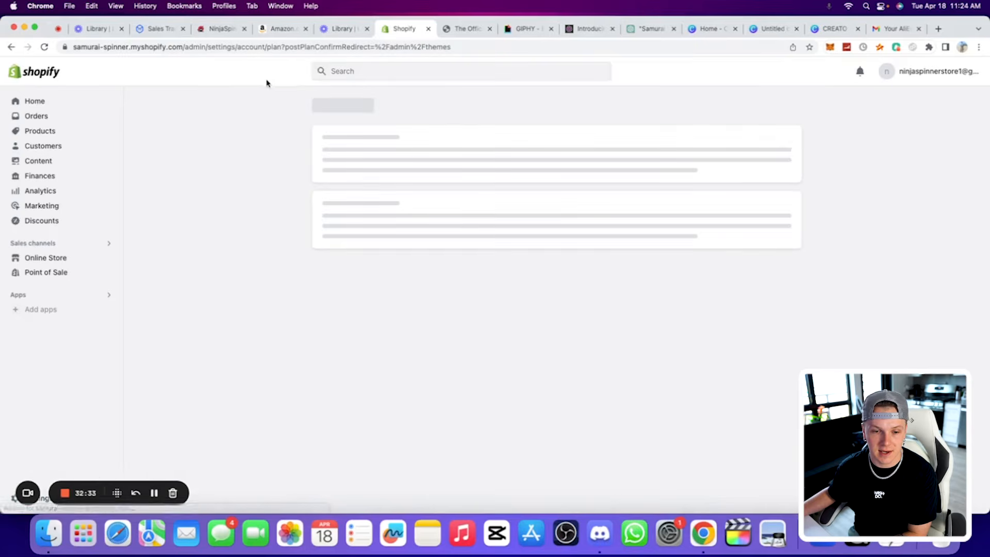